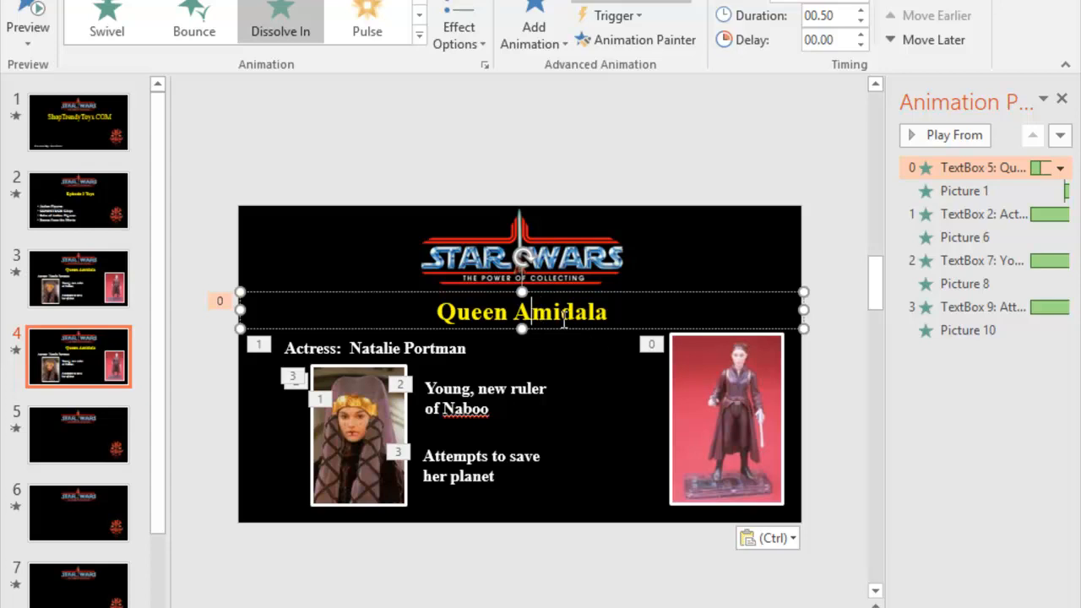
Remove the animations from the "Queen Amidala" title and the action figure picture on slide 4.
left_click(1061, 169)
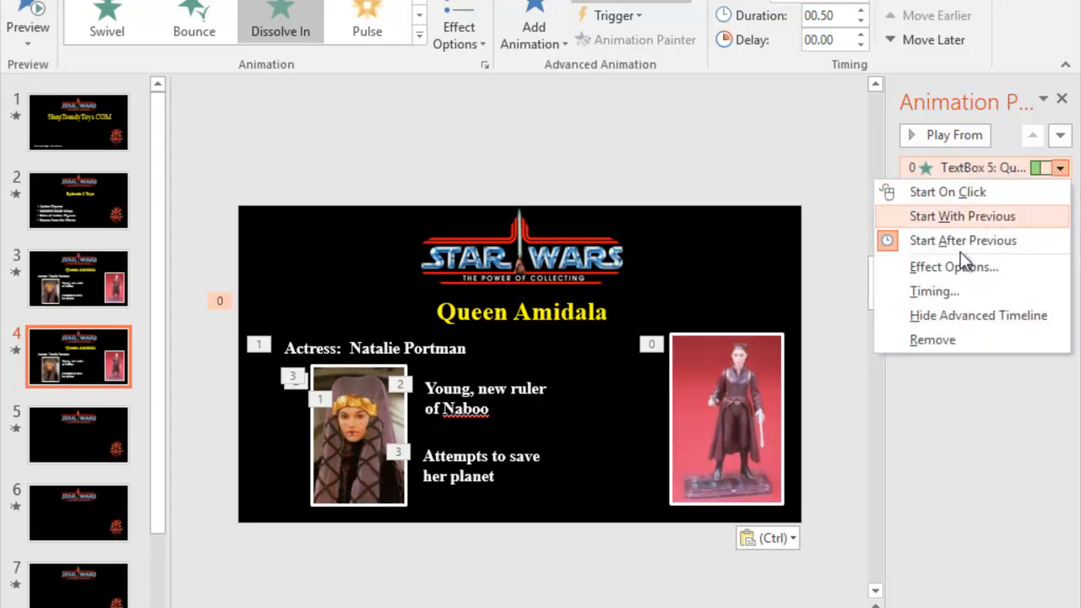
left_click(936, 341)
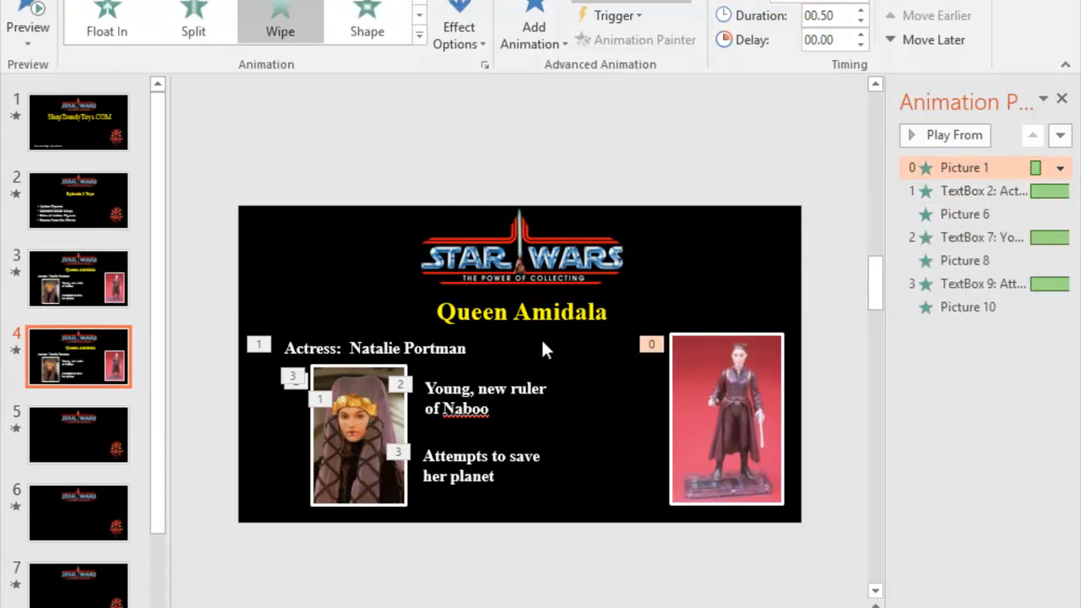
left_click(554, 313)
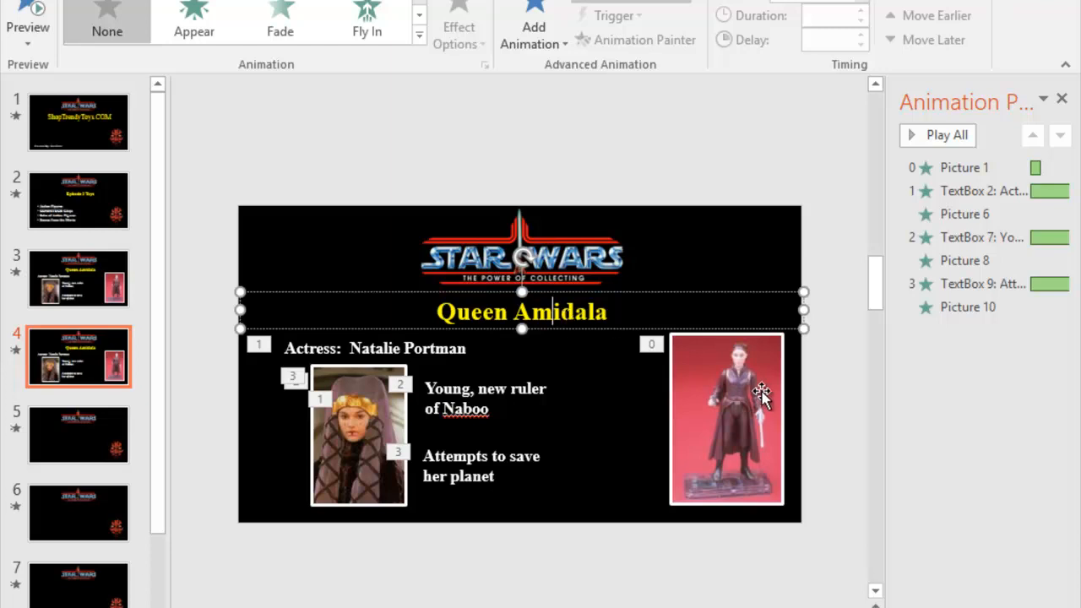
left_click(731, 388)
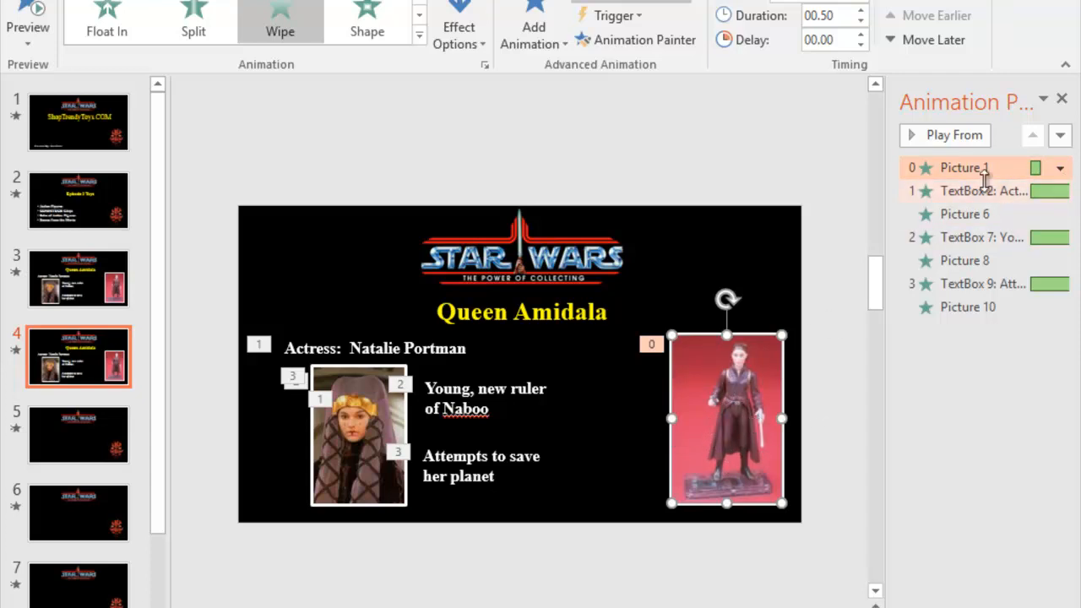
left_click(1060, 168)
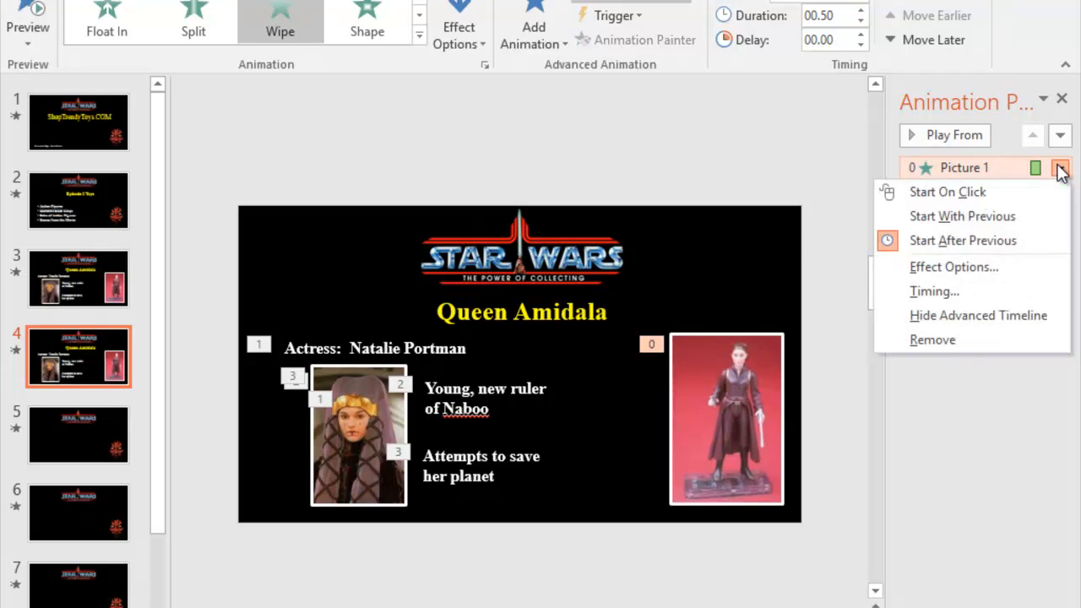
left_click(932, 340)
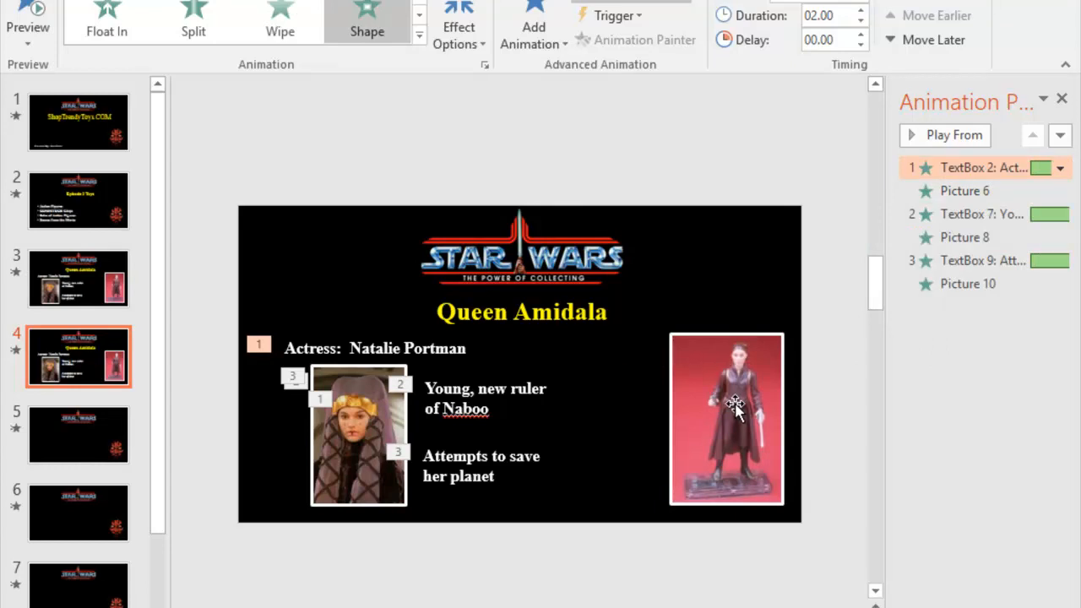
Replace the actress line with "Major Episode I character" and widen its text box so the text fits on one line.
left_click(369, 349)
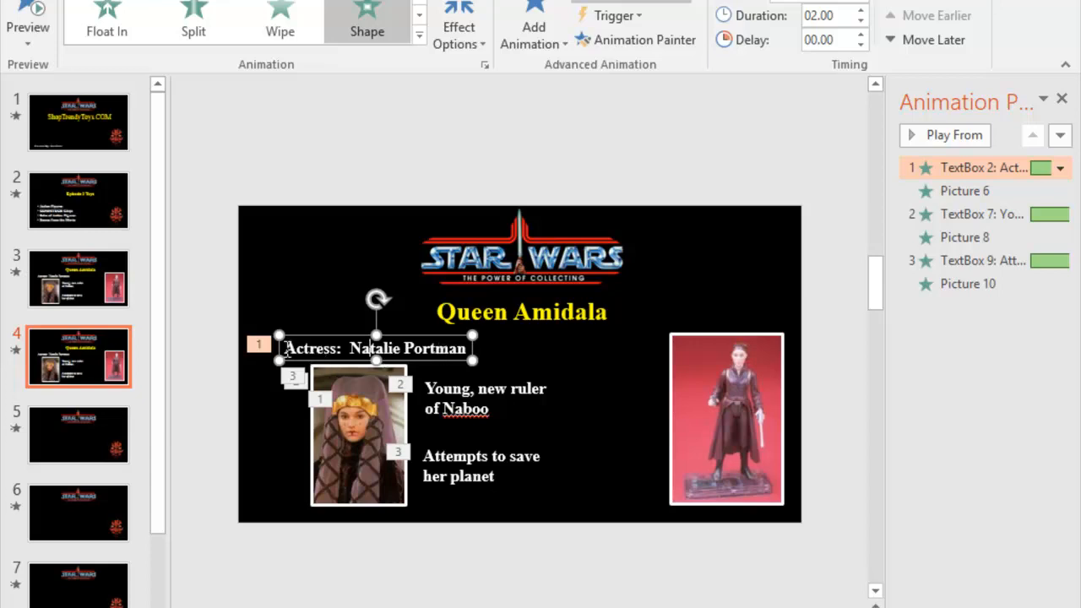
left_click_drag(285, 353, 466, 351)
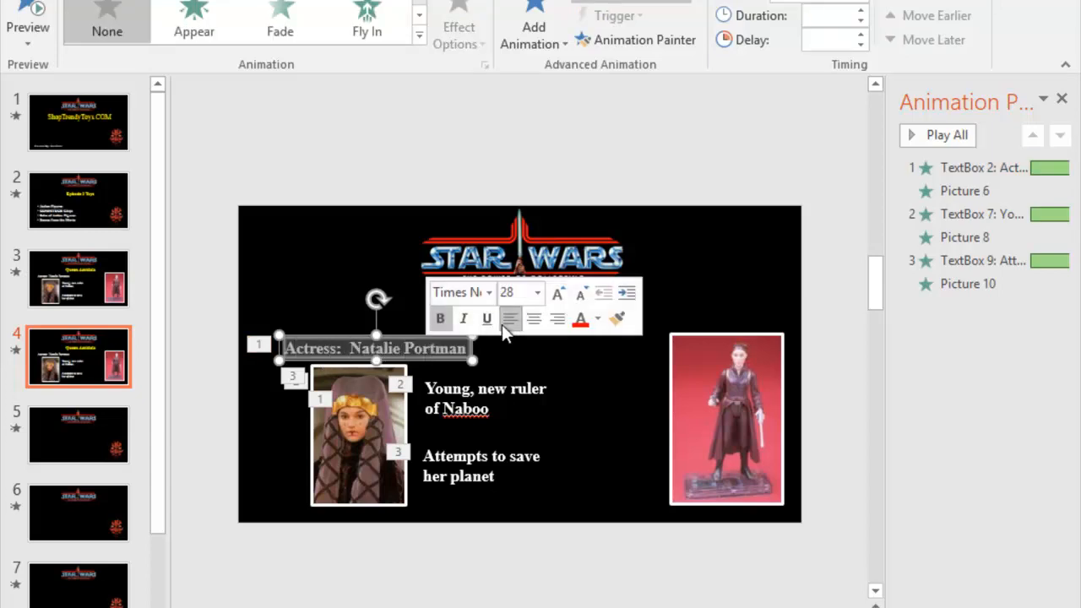
type("Major")
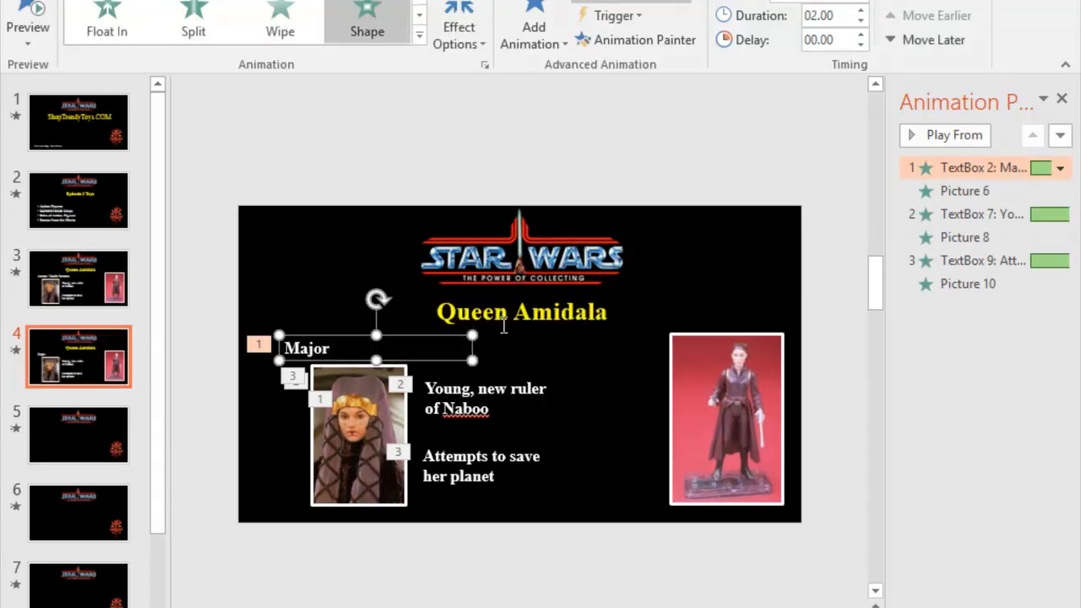
type(" Elso")
key("BackSpace")
key("BackSpace")
key("BackSpace")
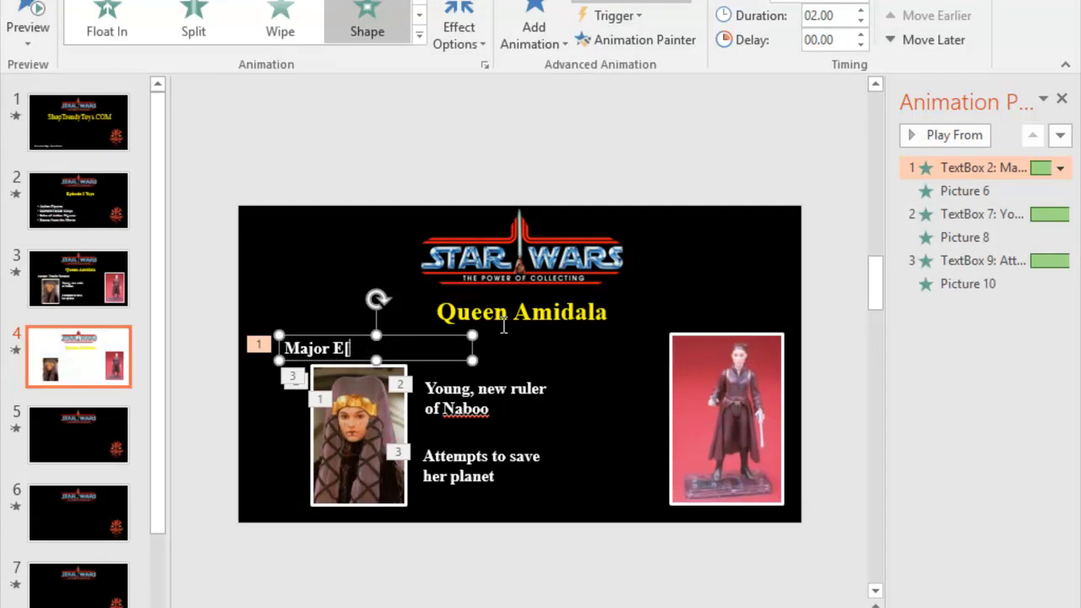
type("pisode I")
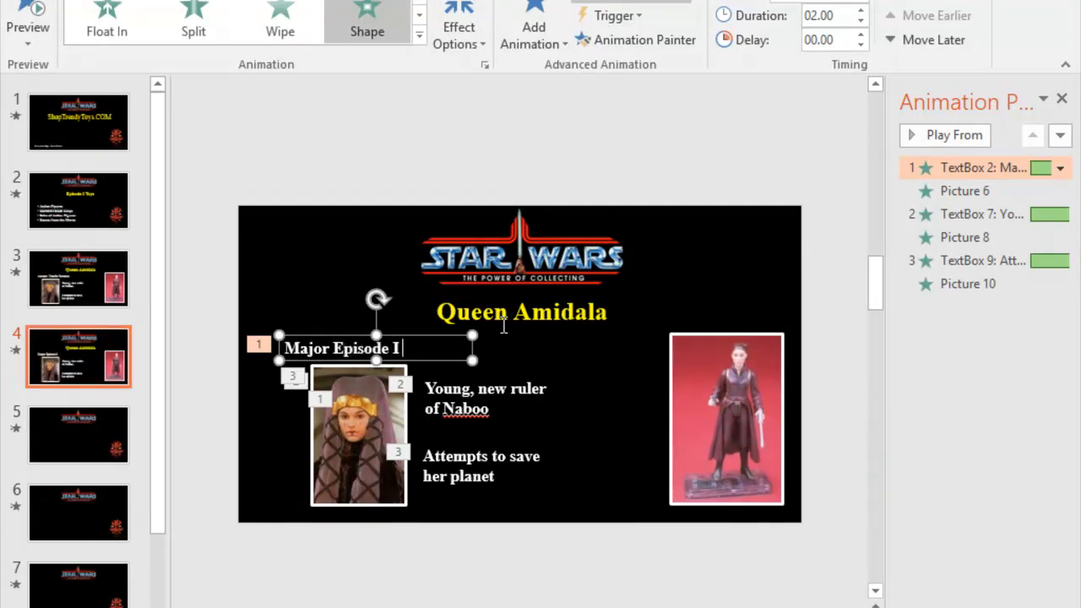
type(" character")
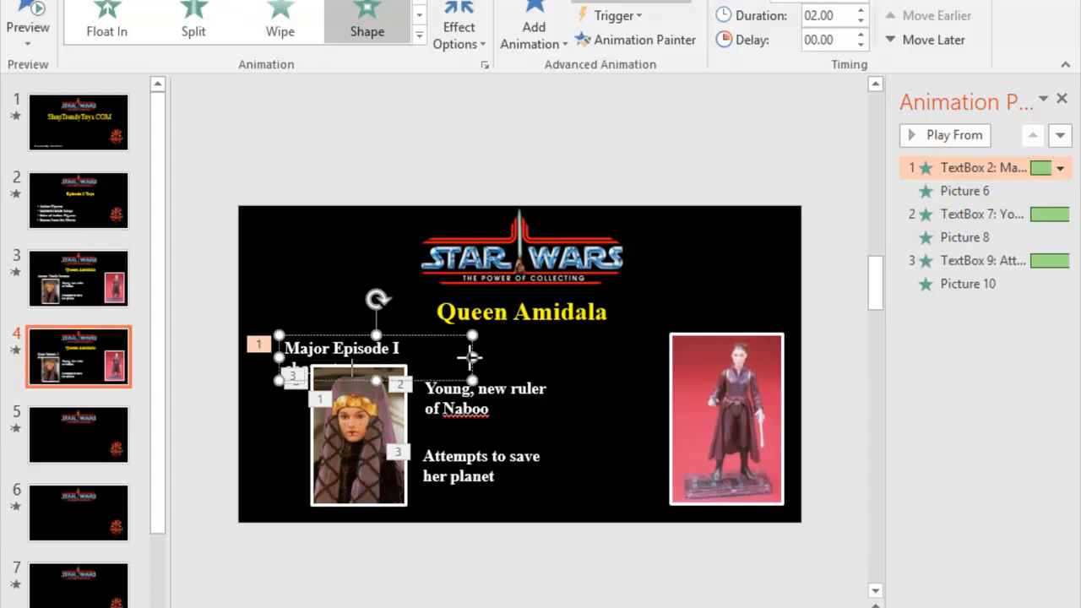
left_click_drag(472, 358, 486, 359)
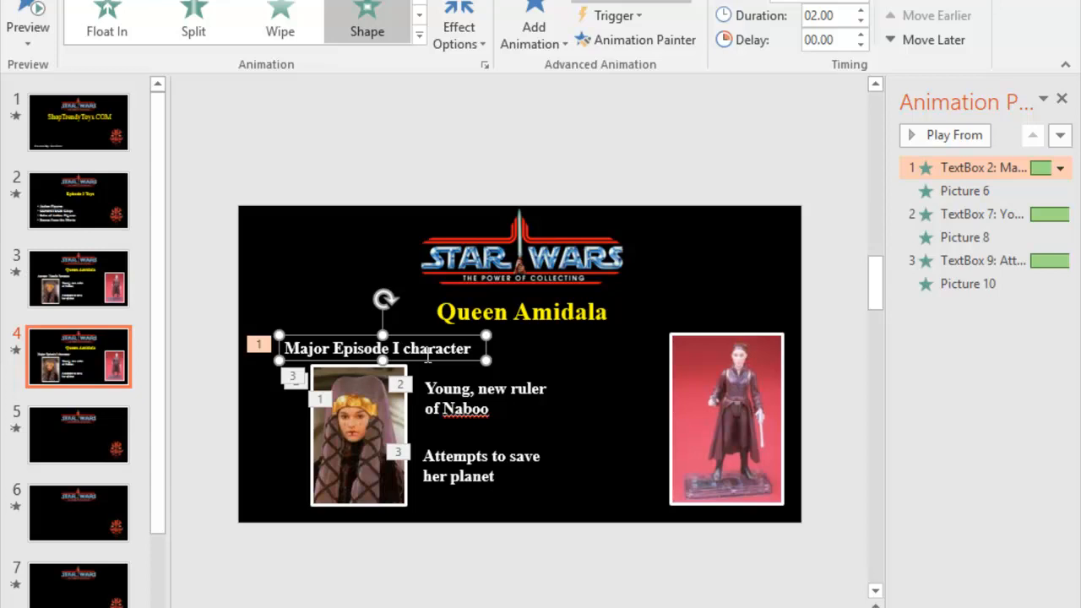
Color the "Major Episode I character" text with red sampled from the figure picture's background and set its animation to start after previous.
left_click(80, 1)
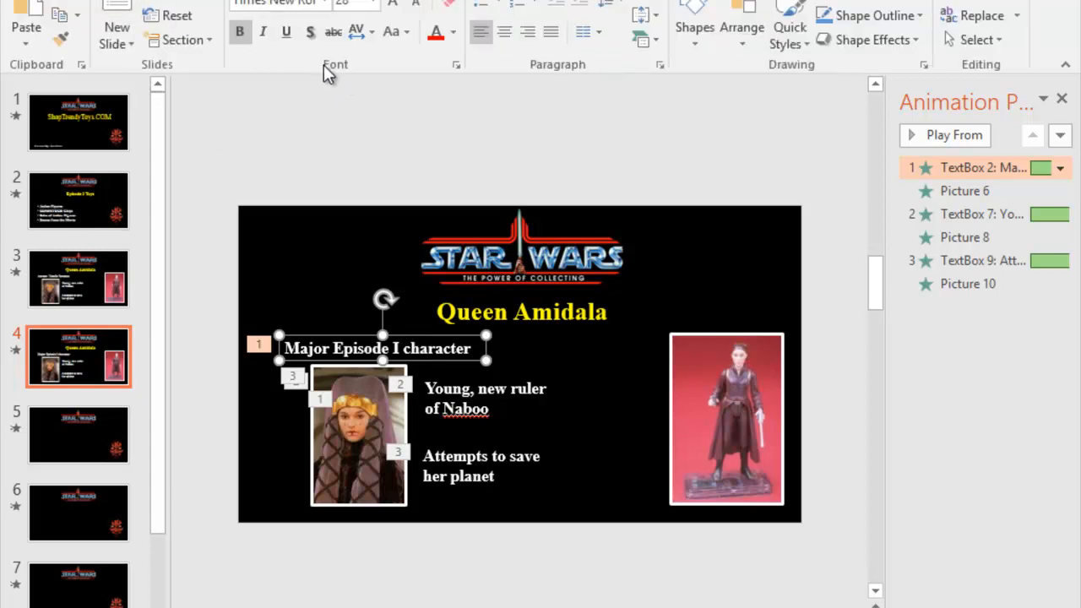
left_click(454, 35)
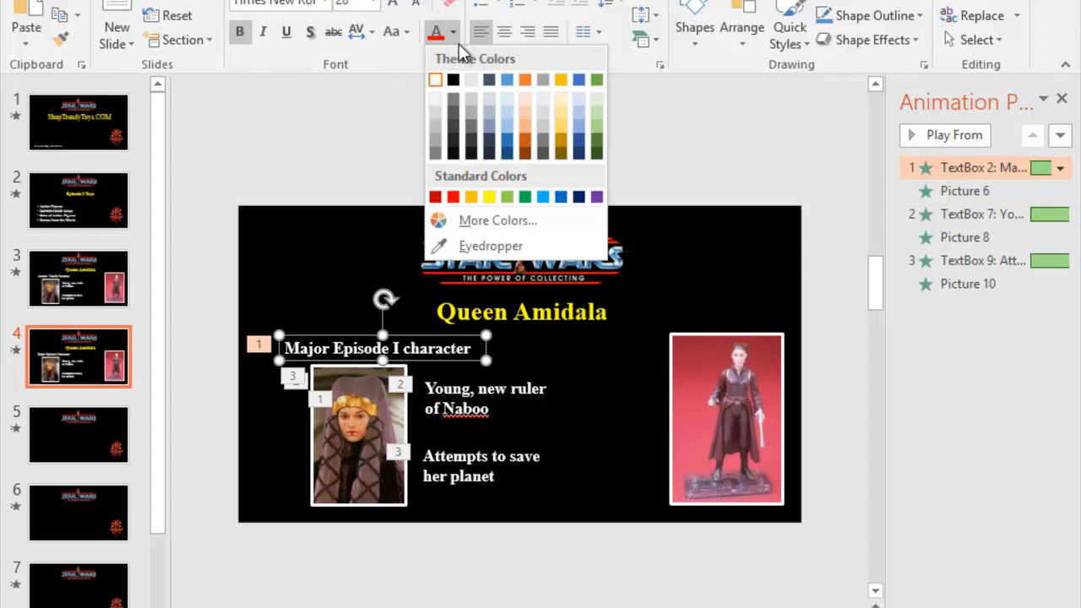
left_click(486, 244)
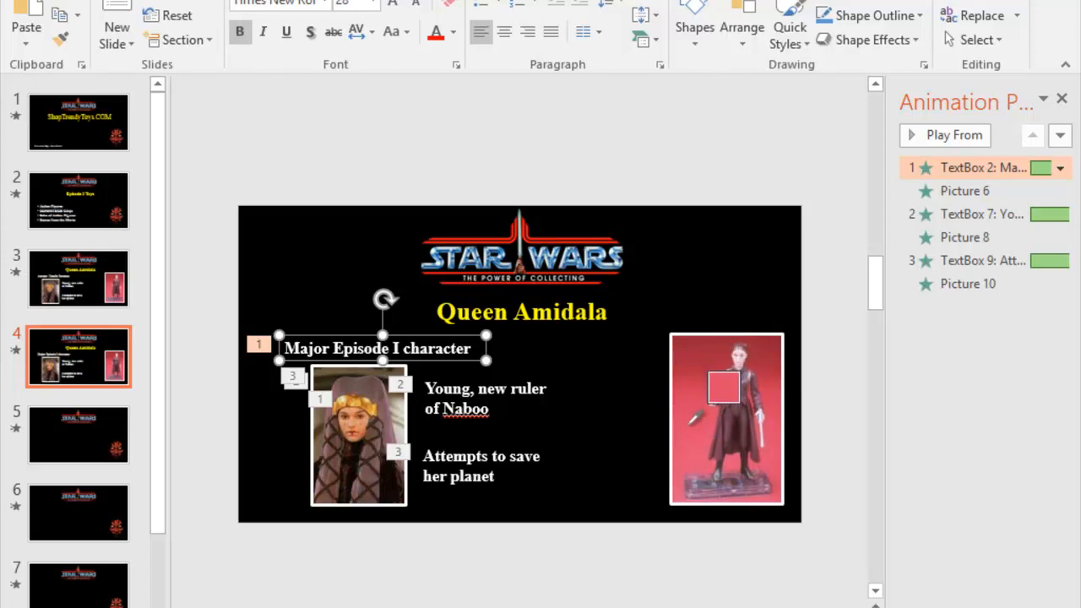
left_click(710, 376)
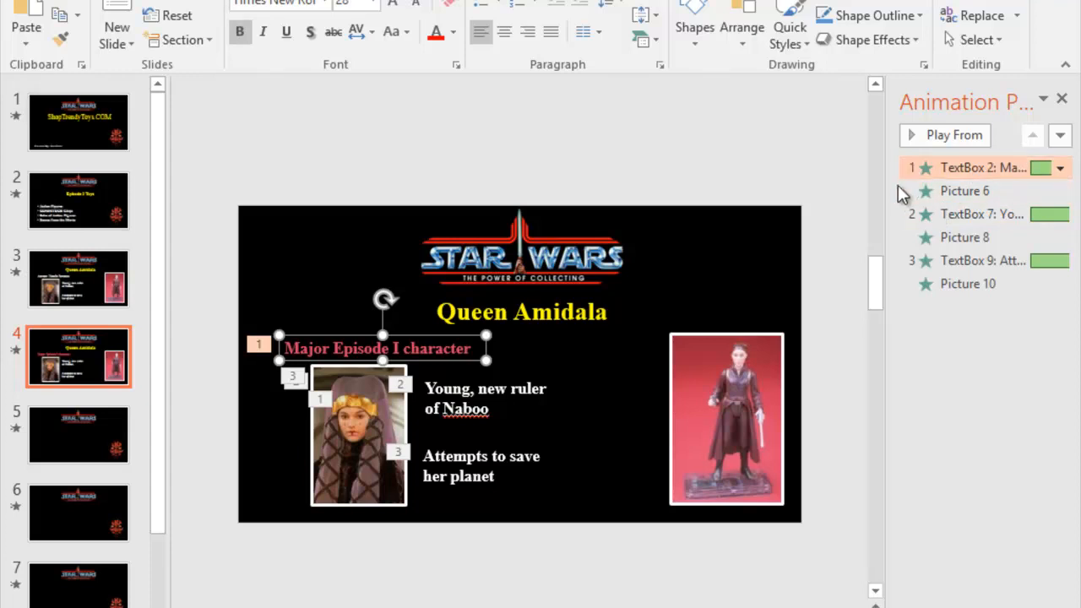
left_click(1061, 168)
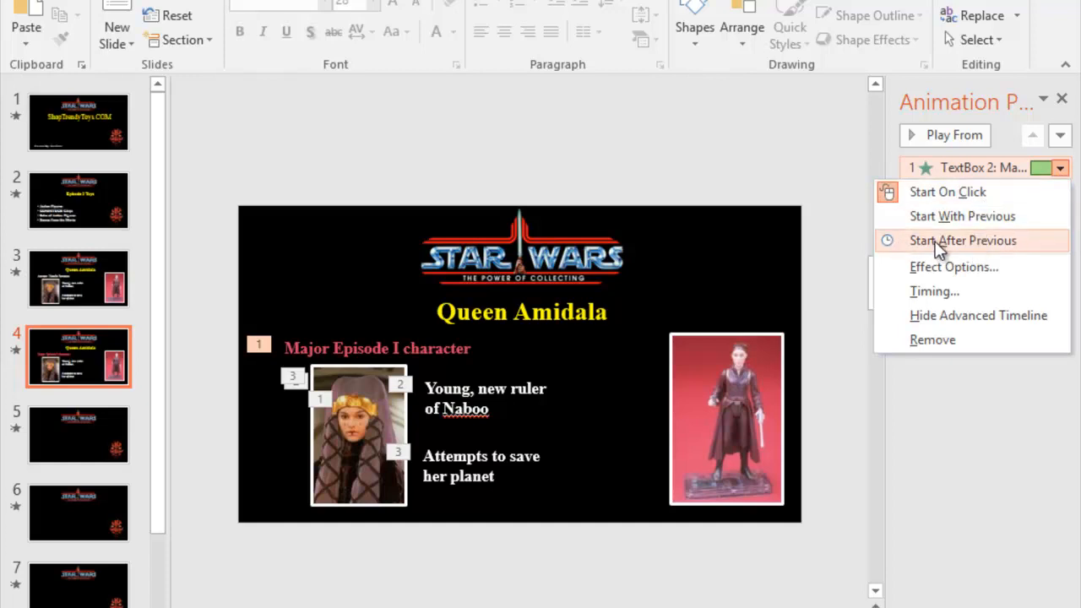
left_click(905, 243)
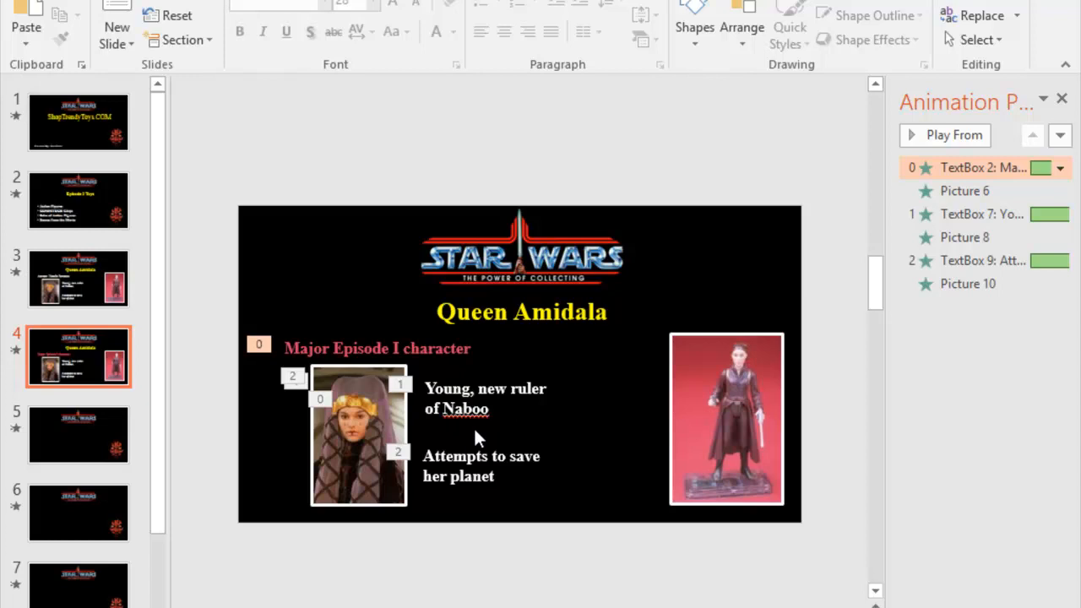
Delete the three stacked portrait pictures and the "Young, new ruler of Naboo" and "Attempts to save her planet" text boxes.
left_click(361, 439)
key("Delete")
left_click(360, 441)
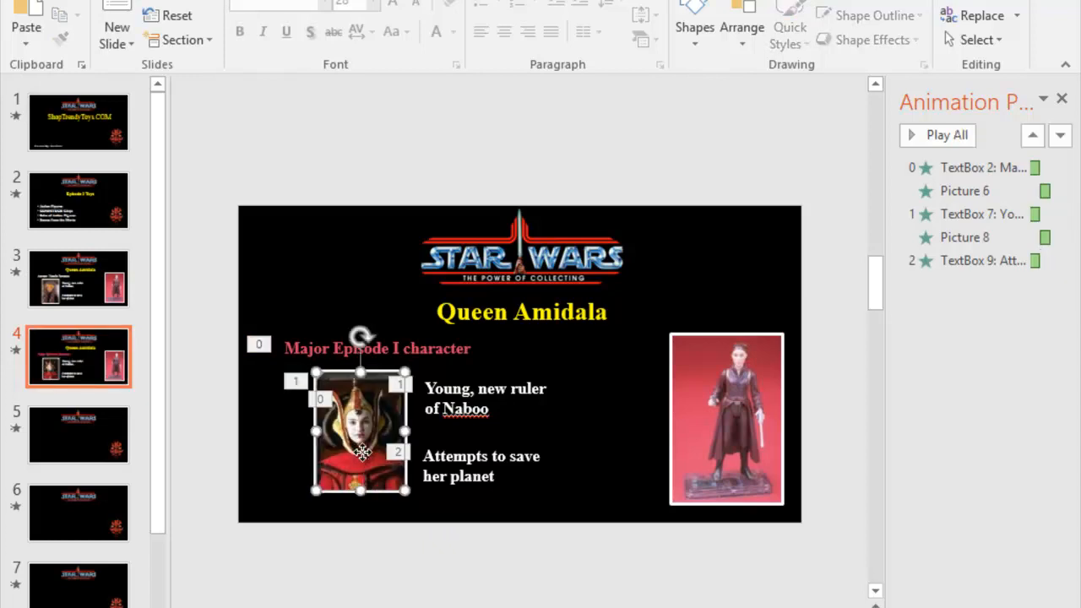
key("Delete")
left_click(363, 454)
key("Delete")
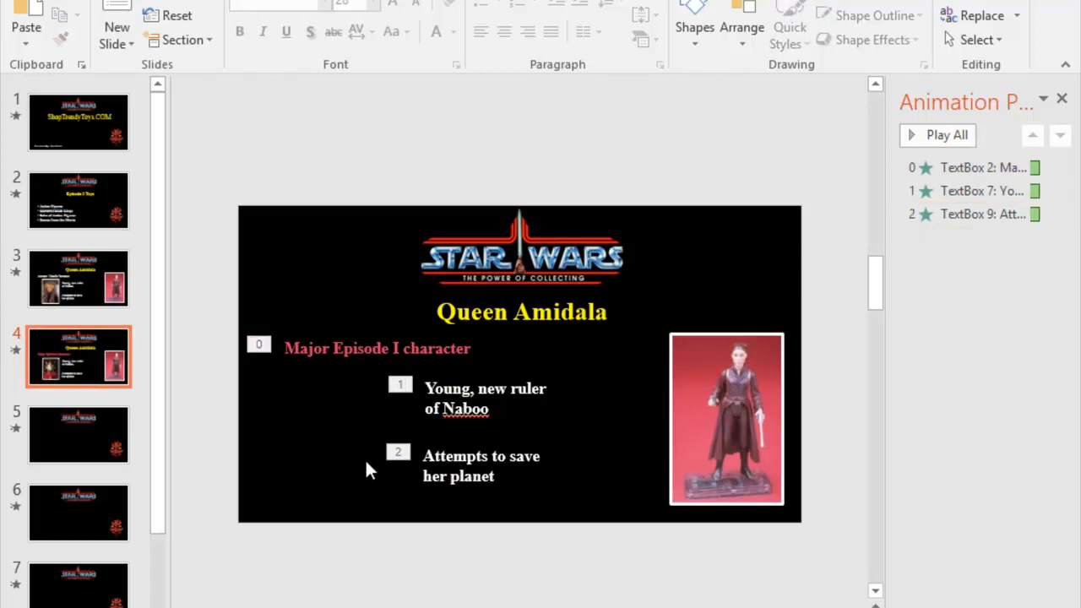
left_click(441, 387)
key("Delete")
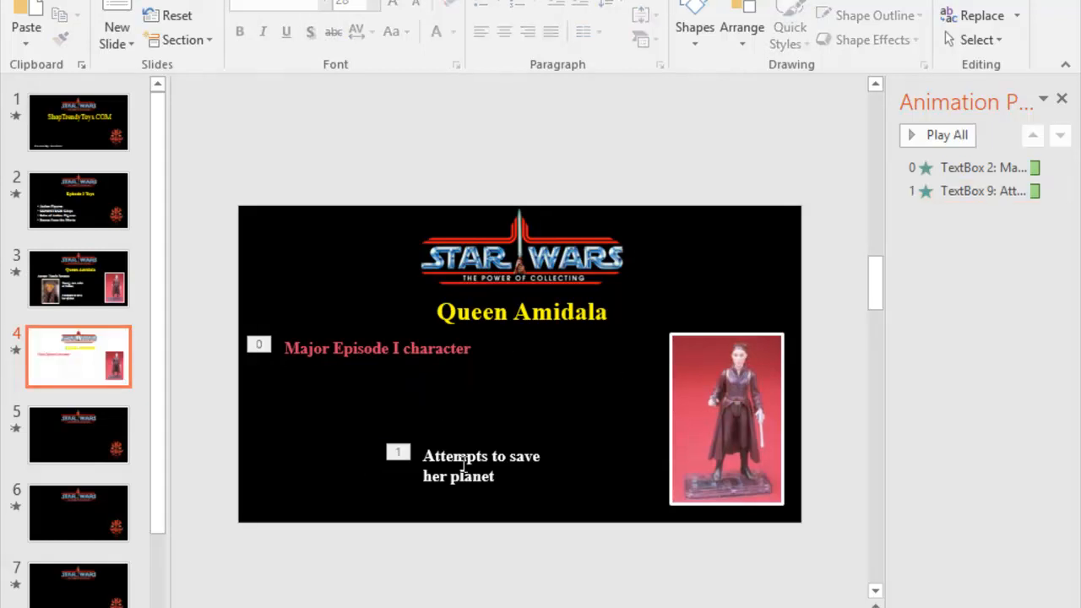
left_click(458, 462)
key("Delete")
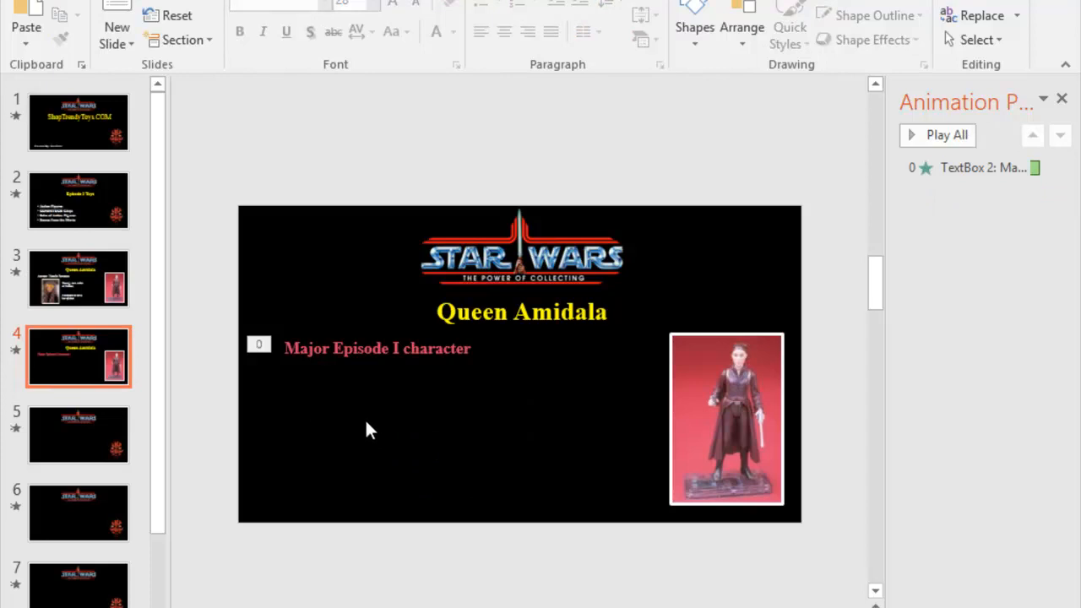
Insert a text box below the "Major Episode I character" line and turn on bullets in it.
left_click(135, 0)
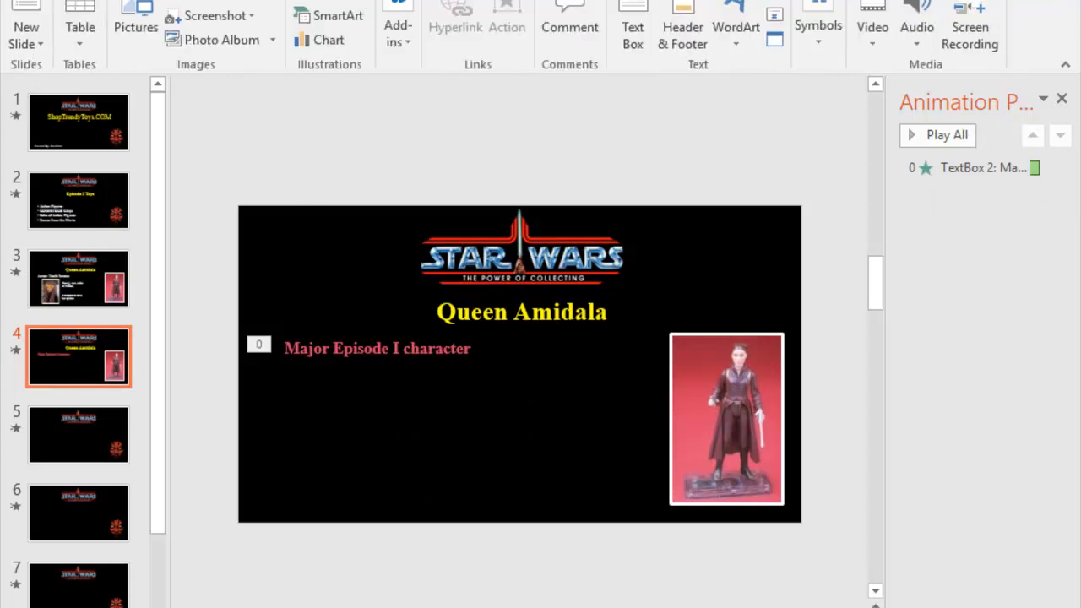
left_click(82, 0)
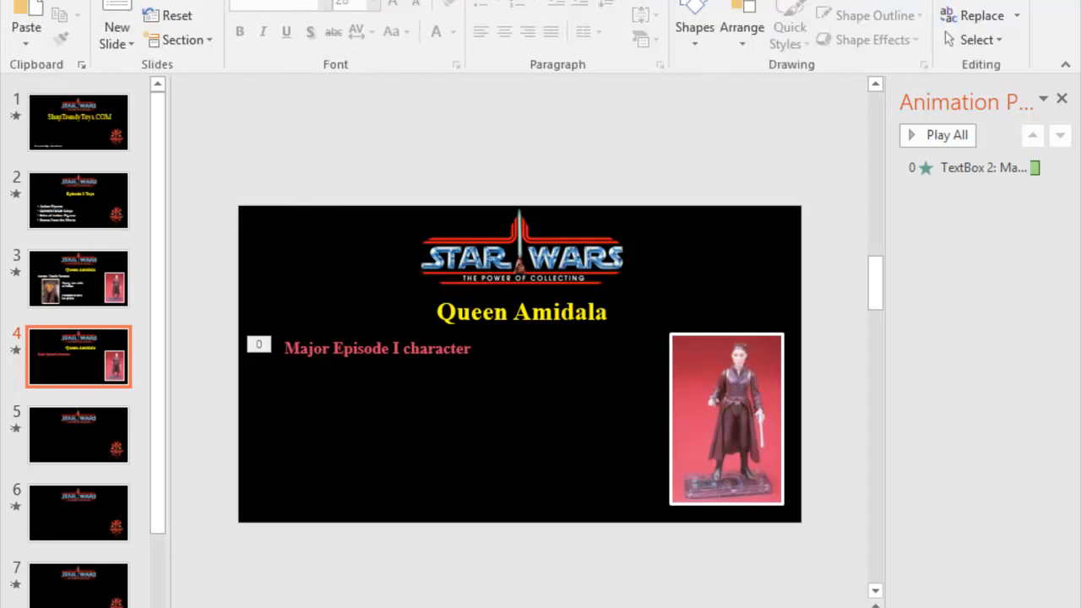
left_click(135, 0)
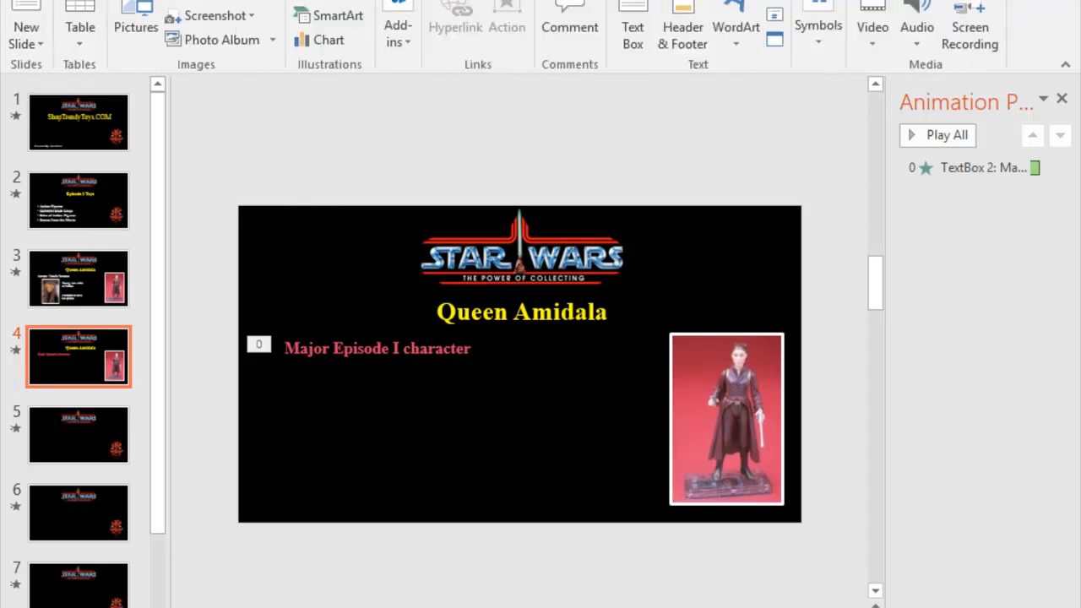
left_click(625, 32)
mouse_move(279, 384)
left_mouse_down()
mouse_move(273, 410)
mouse_move(457, 423)
left_mouse_up()
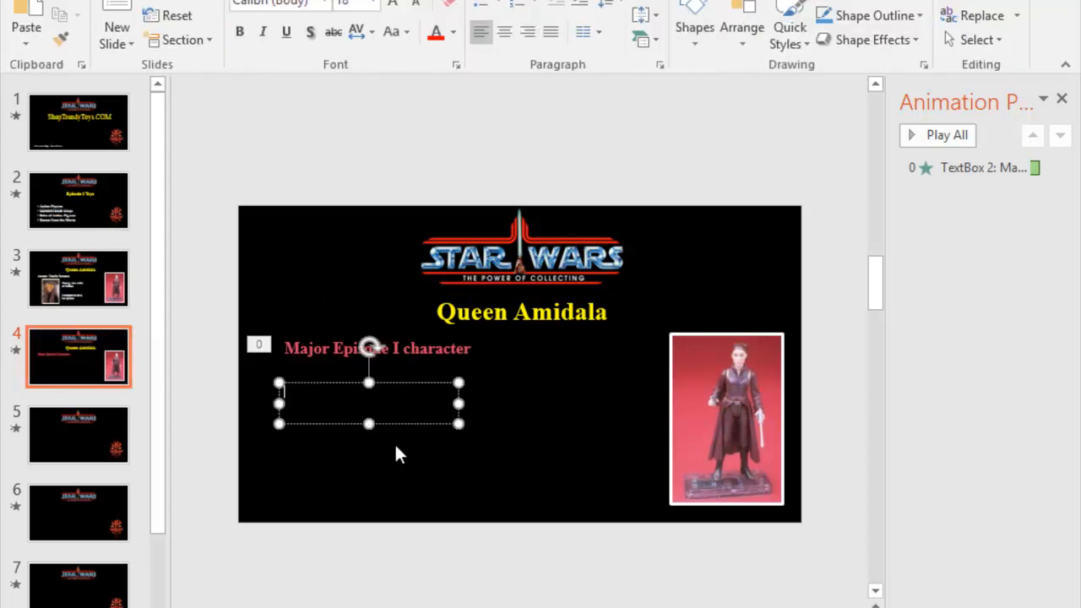
left_click(480, 5)
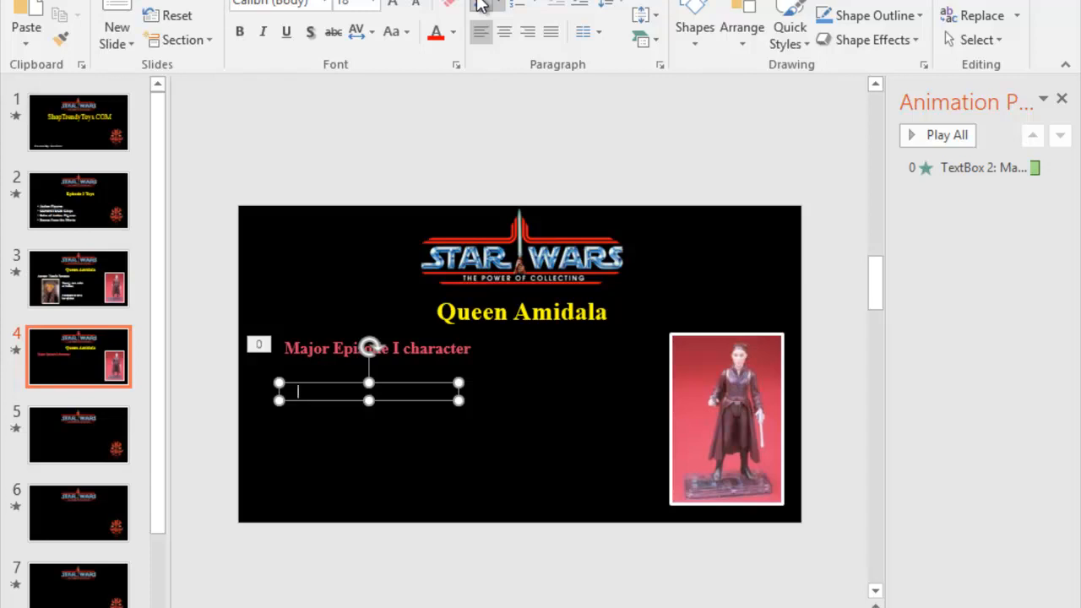
Format the new bulleted text box as Times New Roman, size 28, bold, with white text.
left_click(325, 3)
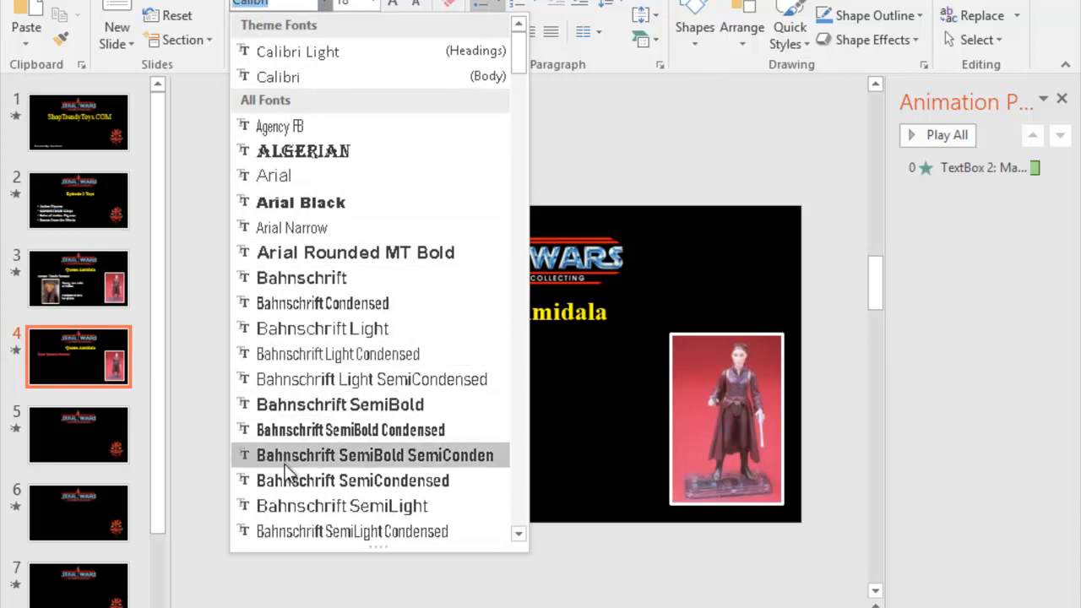
type("Times New Ro")
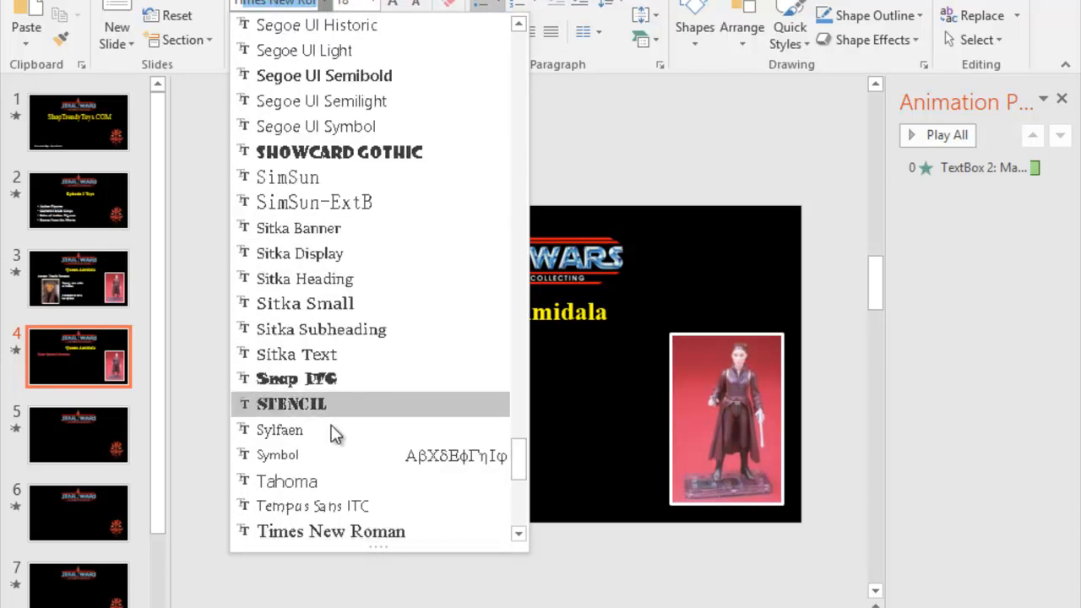
left_click(298, 533)
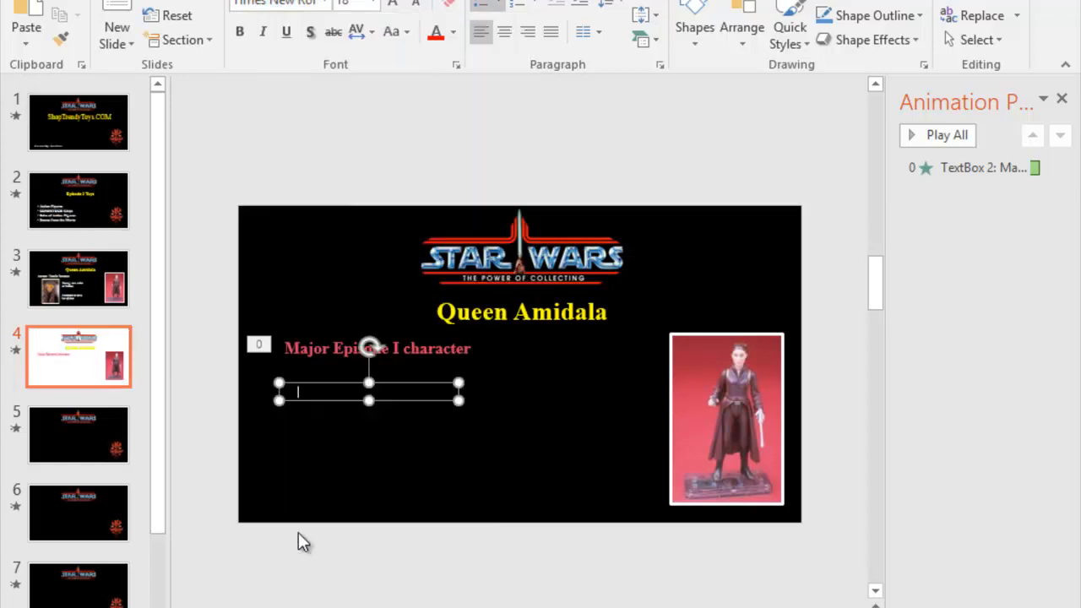
left_click(374, 5)
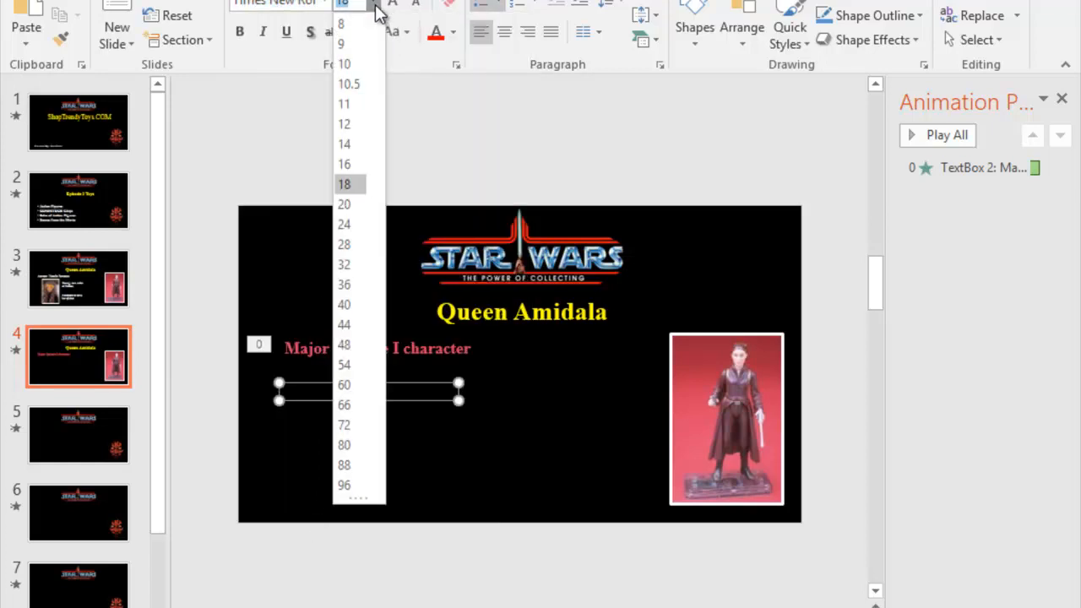
left_click(349, 245)
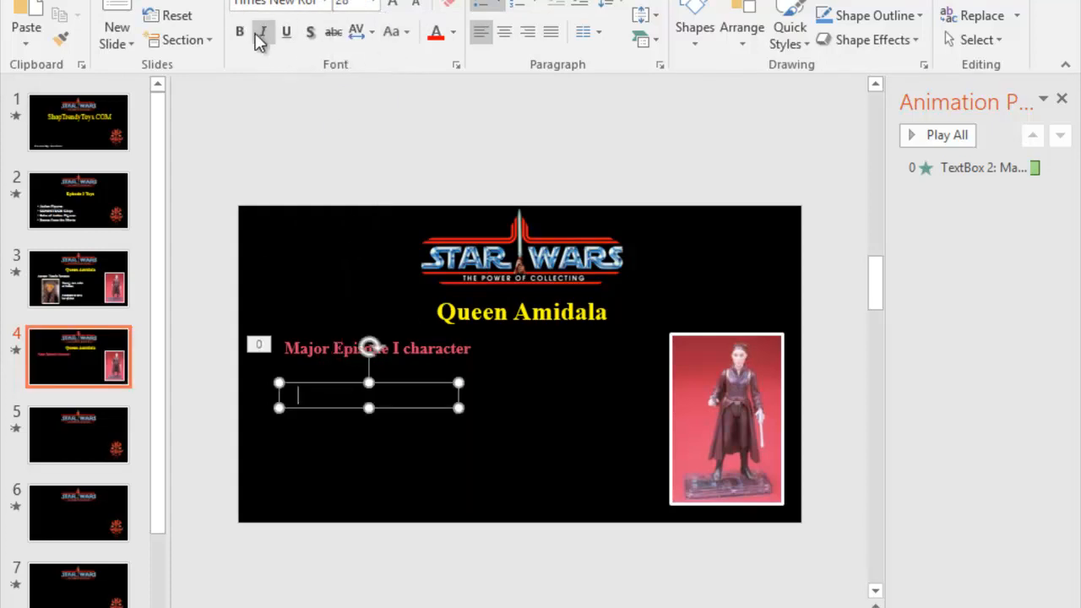
left_click(452, 36)
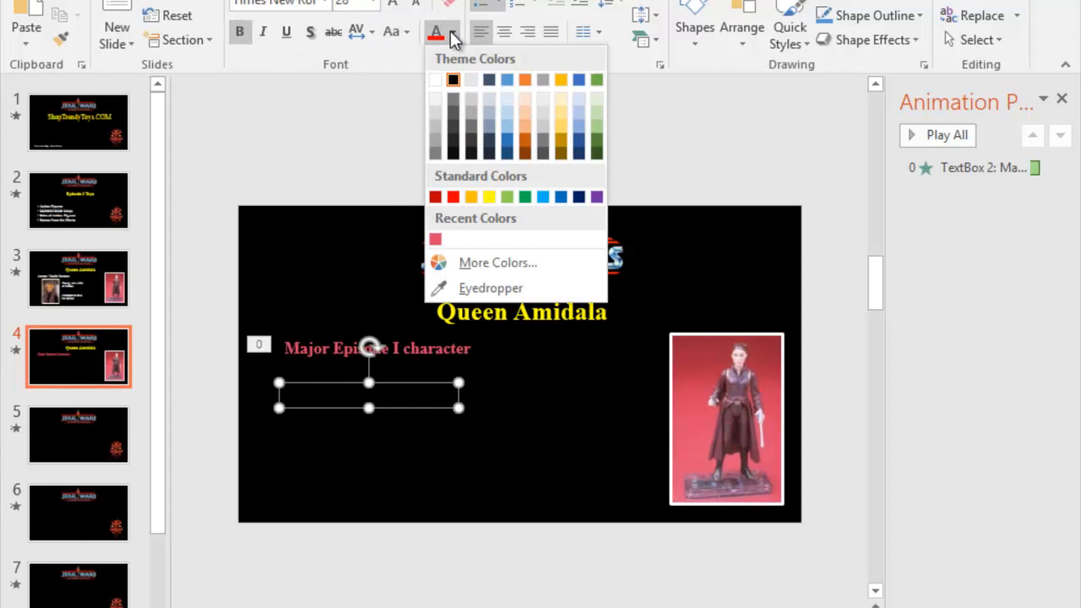
left_click(439, 82)
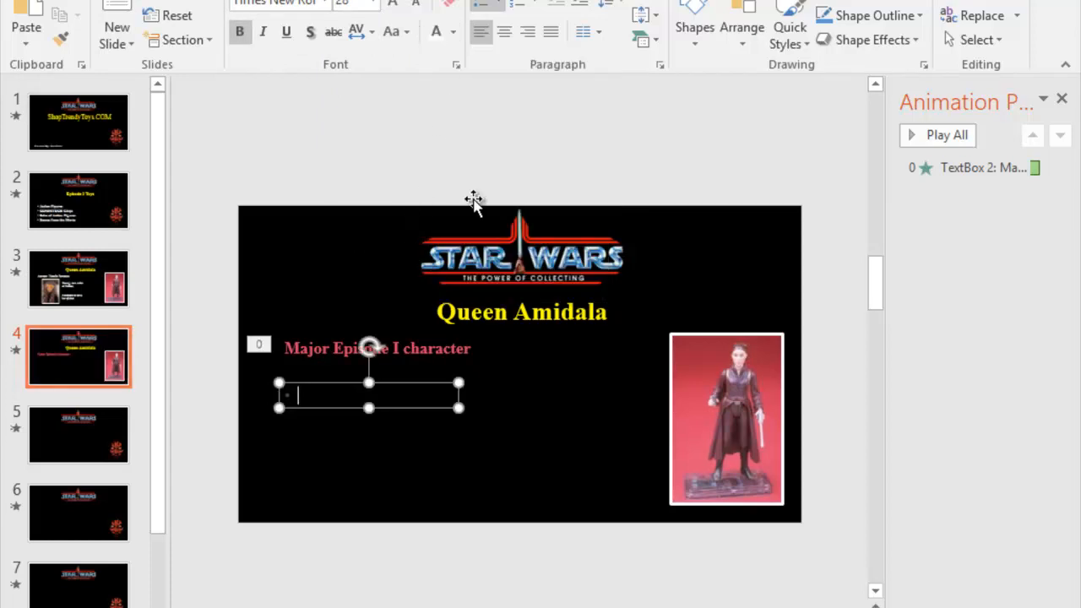
Enter "Includes weapon" as the bullet in the new text box below "Major Episode I character".
type("I")
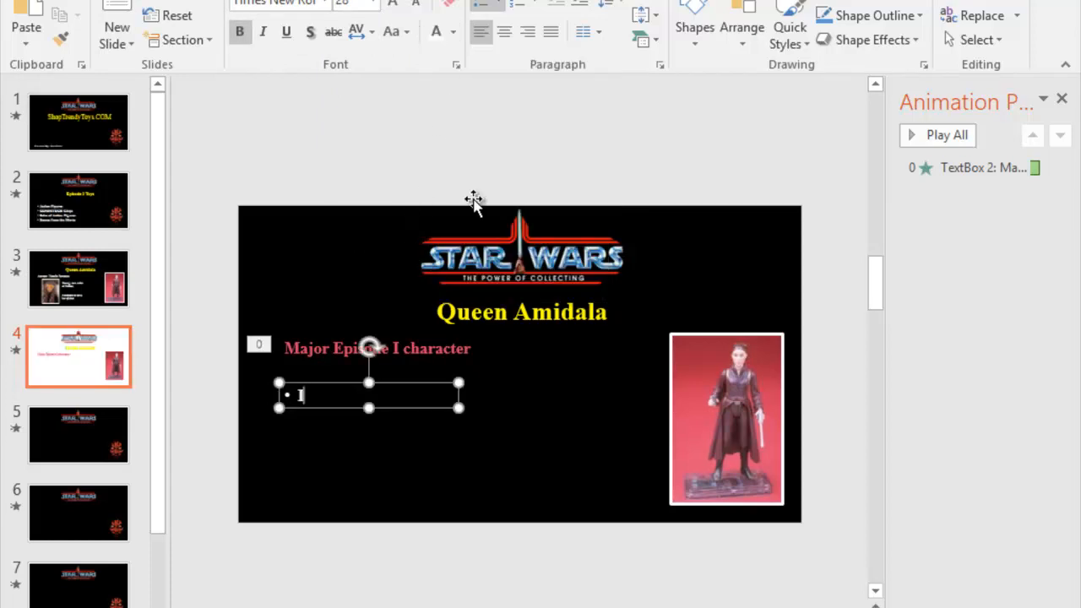
type("ncludes ")
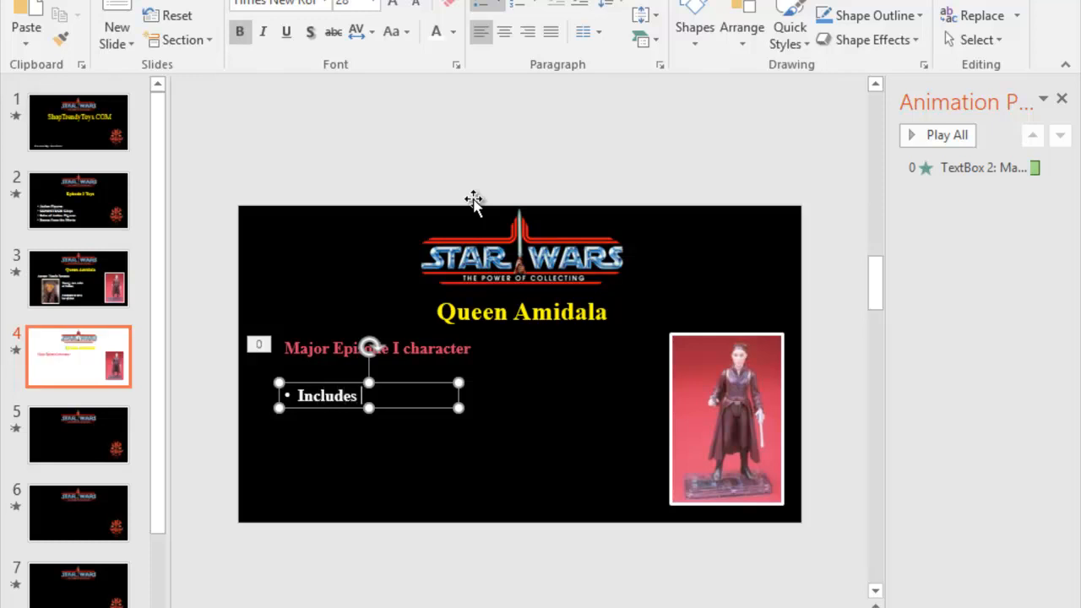
type("weapon")
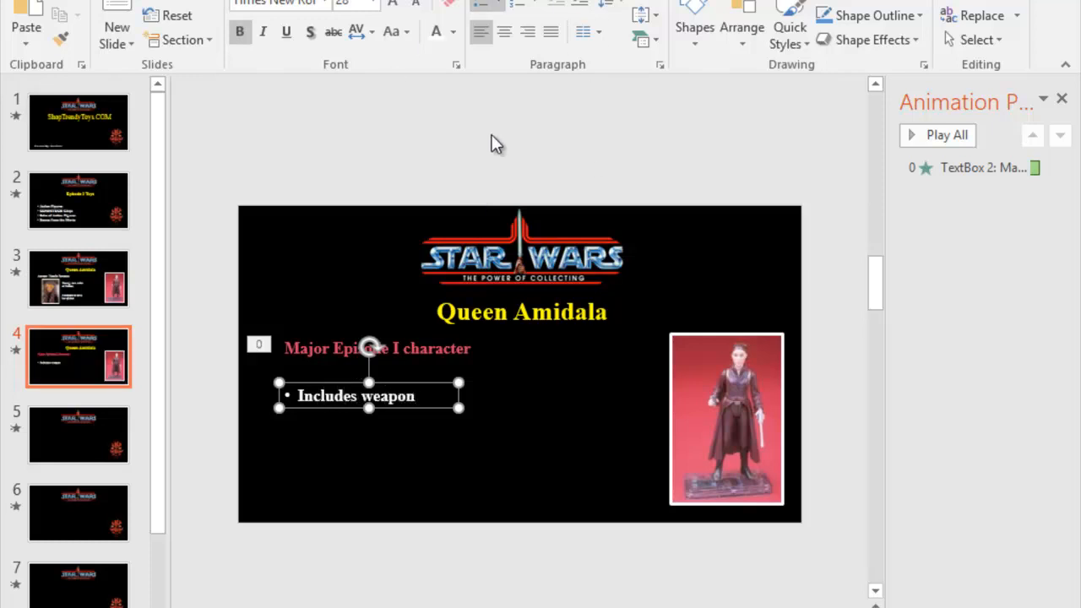
Add a Blinds entrance animation to the "Includes weapon" text box.
left_click(405, 1)
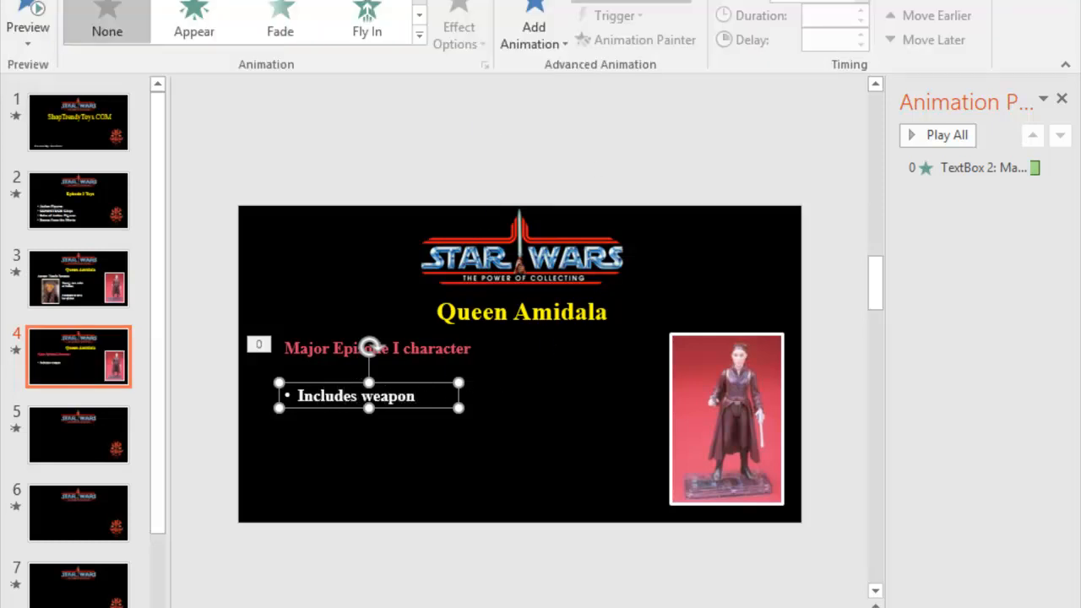
left_click(532, 31)
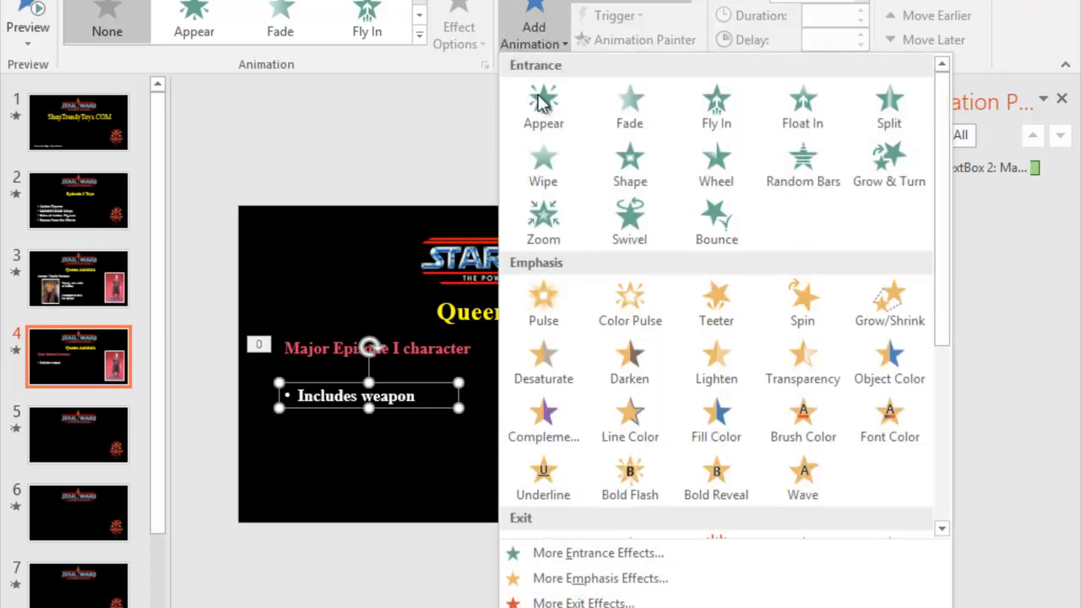
left_click(611, 552)
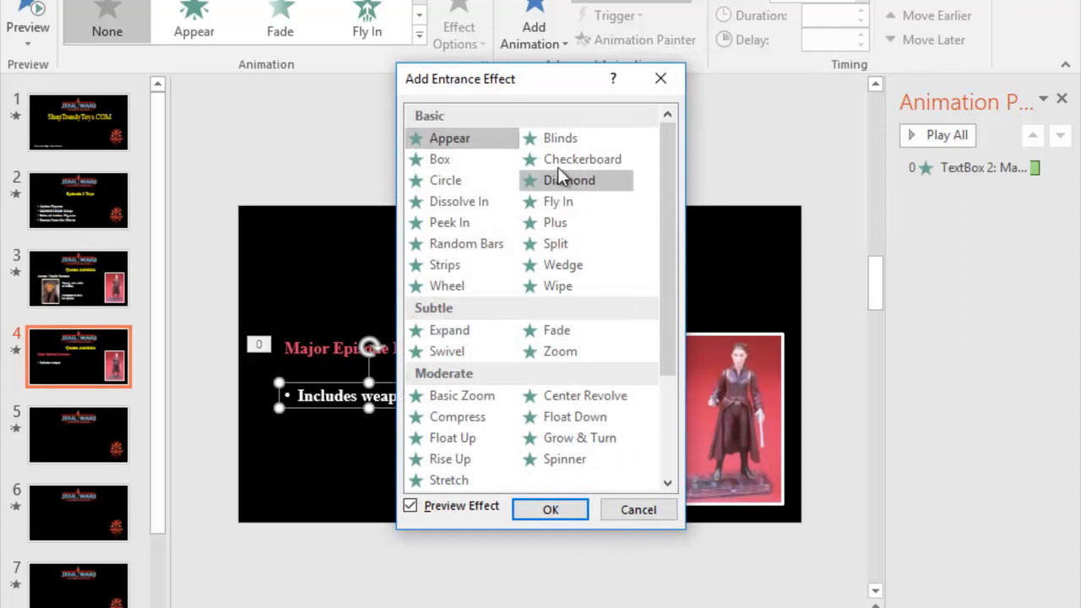
left_click(559, 141)
left_click(547, 512)
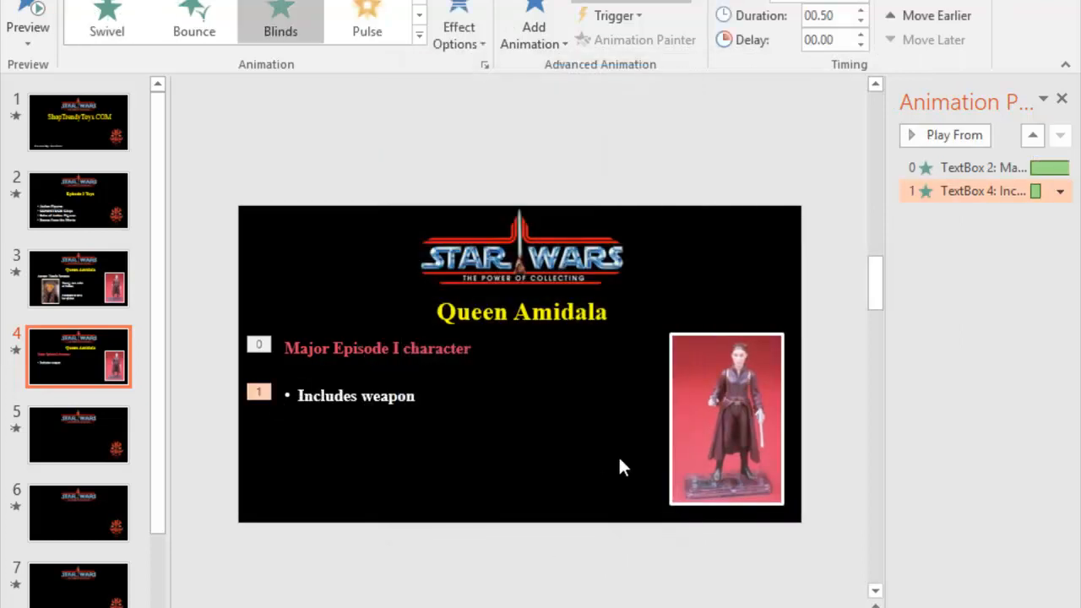
Set the Blinds animation of "Includes weapon" to the Horizontal direction and make it start on click.
left_click(459, 33)
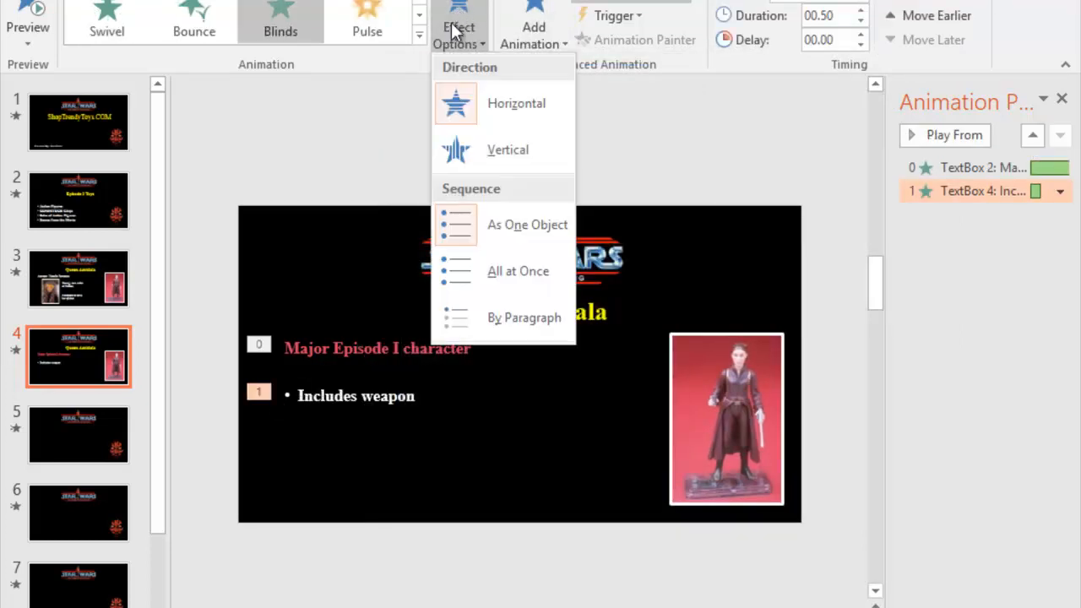
left_click(508, 110)
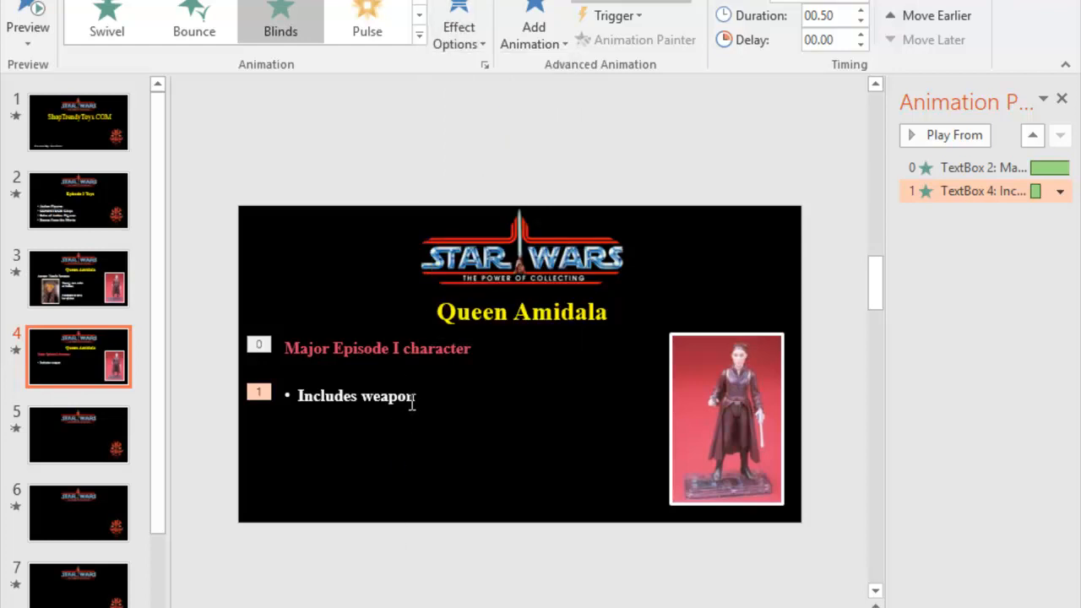
left_click(1059, 191)
left_click(950, 217)
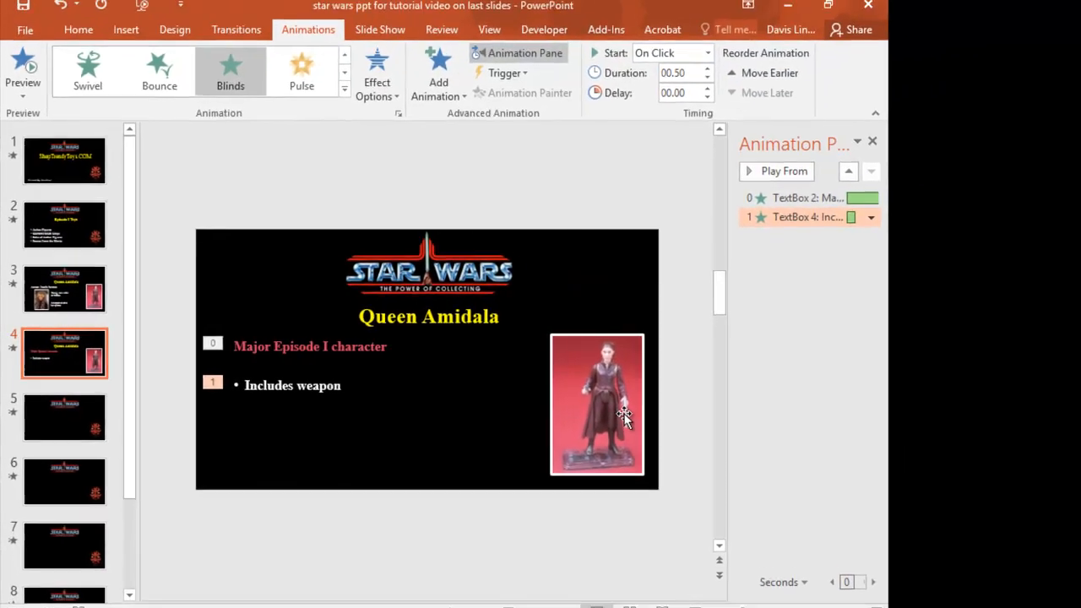
Draw a straight arrow about 7.9 inches wide from the end of "Includes weapon" to the weapon in the figure picture.
left_click(132, 41)
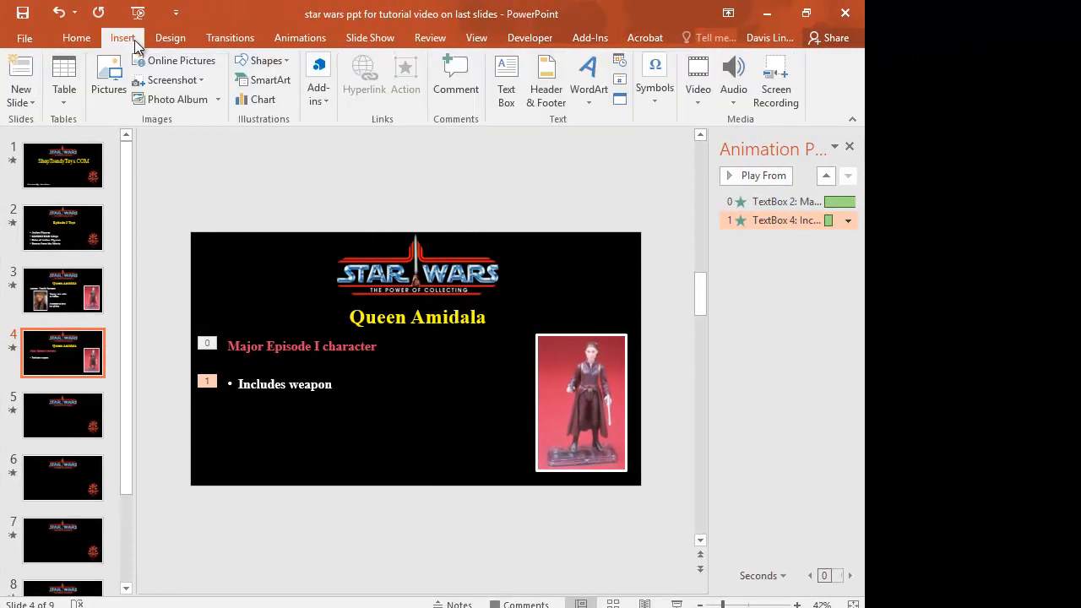
left_click(263, 63)
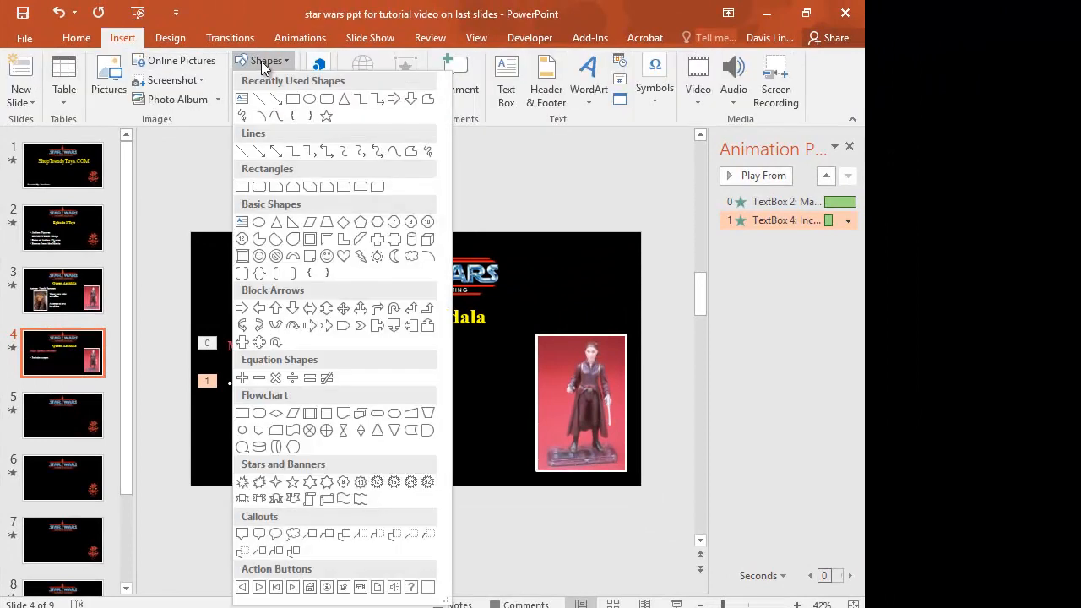
left_click(258, 156)
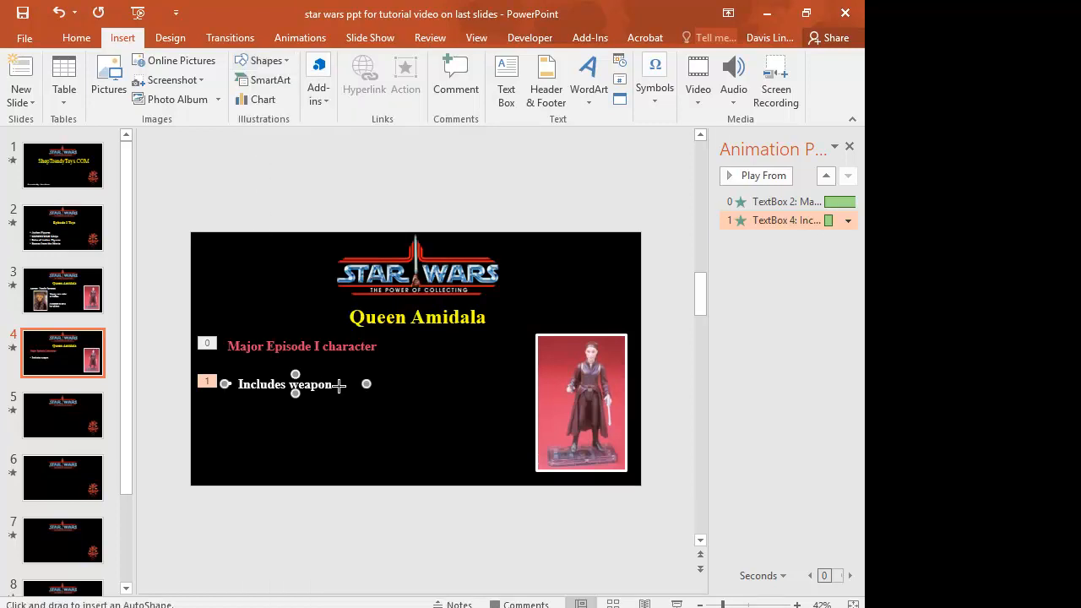
left_click_drag(336, 385, 605, 414)
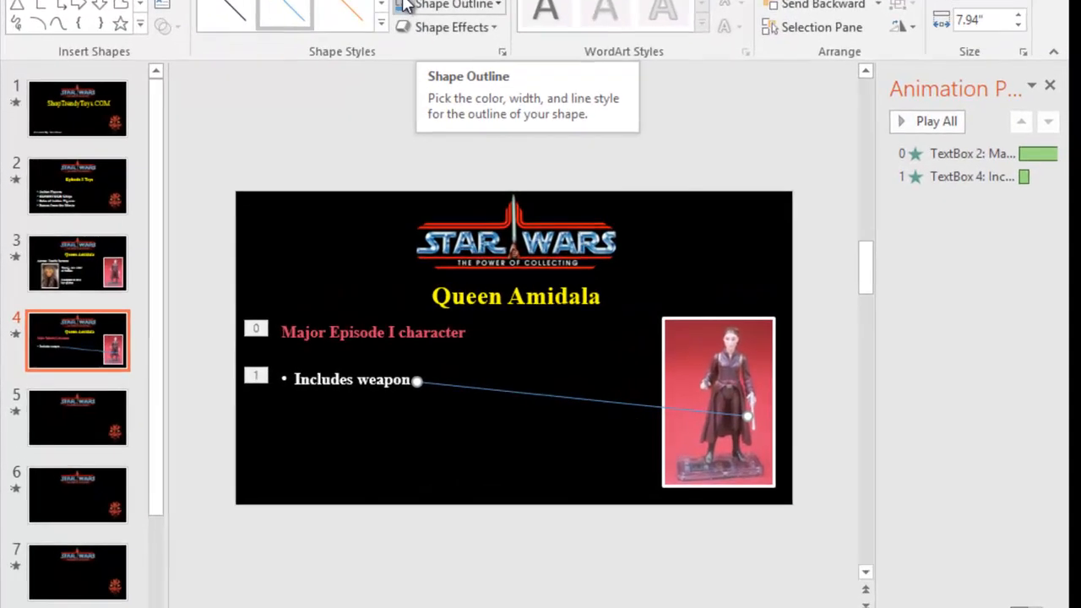
Format the arrow's outline with standard red and a 4½ pt weight.
left_click(349, 82)
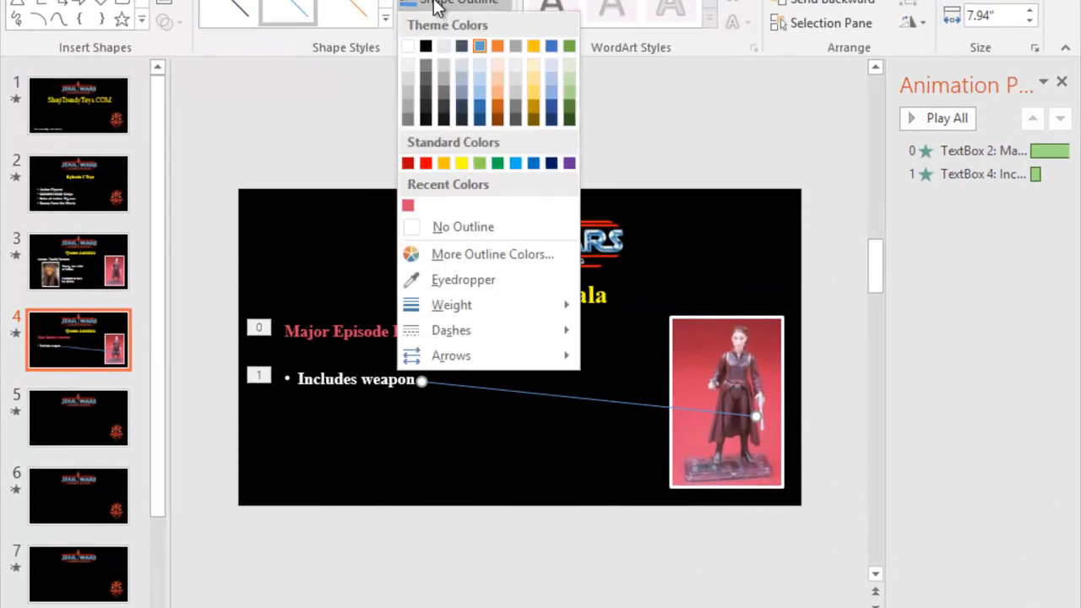
left_click(426, 163)
left_click(471, 4)
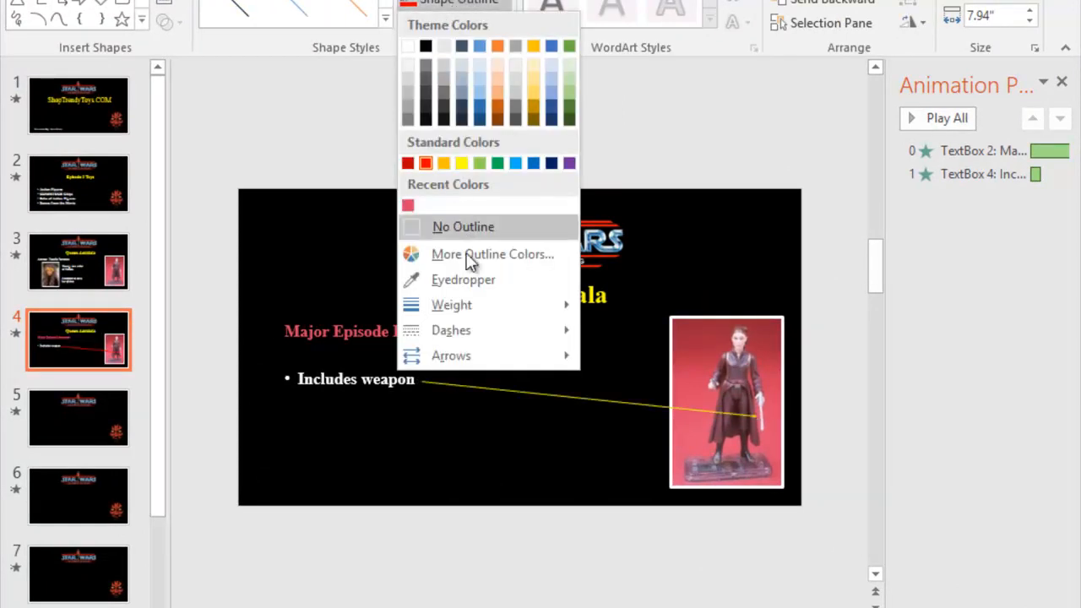
mouse_move(484, 311)
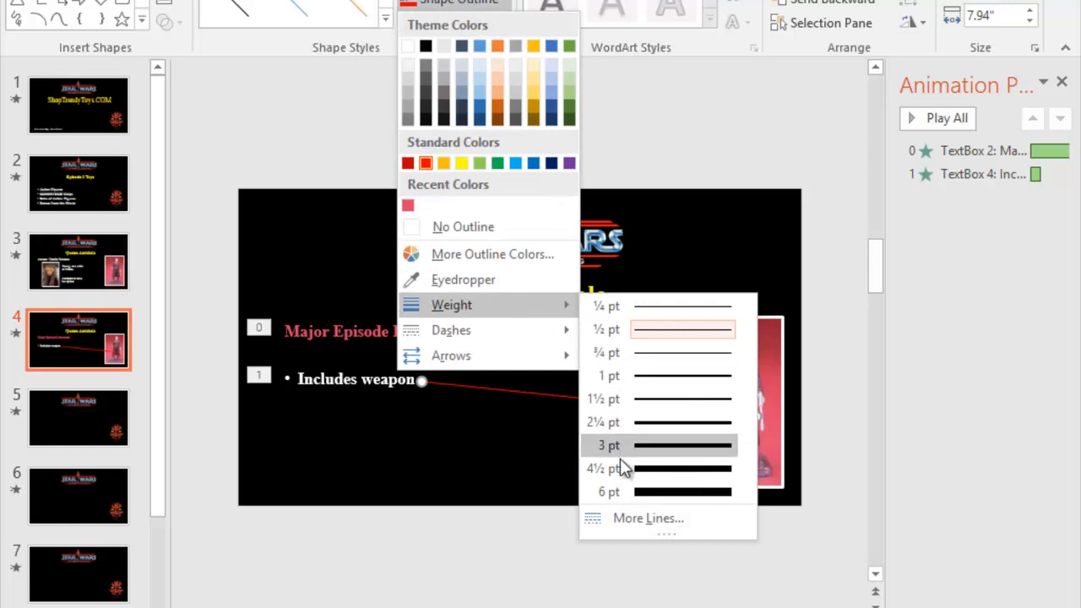
left_click(596, 468)
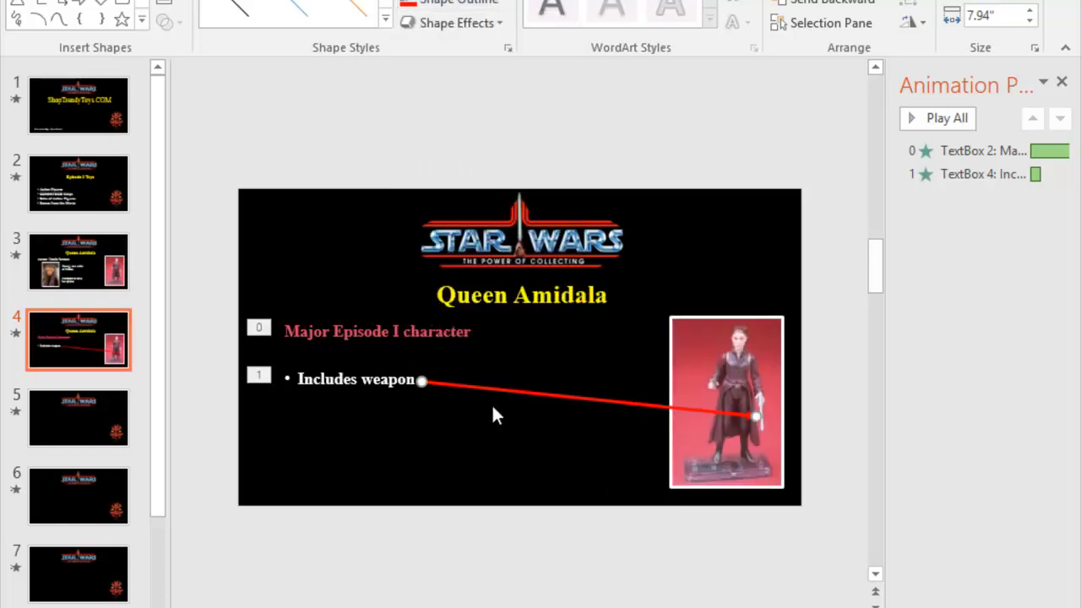
Add a Wipe entrance animation from the left to the red arrow and set it to start after previous.
left_click(372, 0)
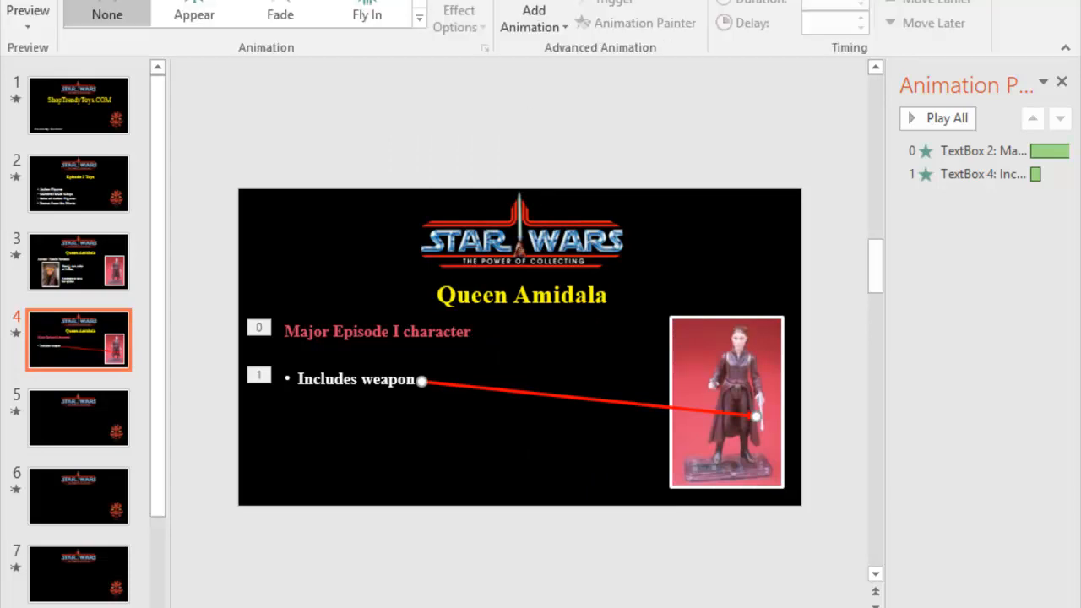
left_click(533, 18)
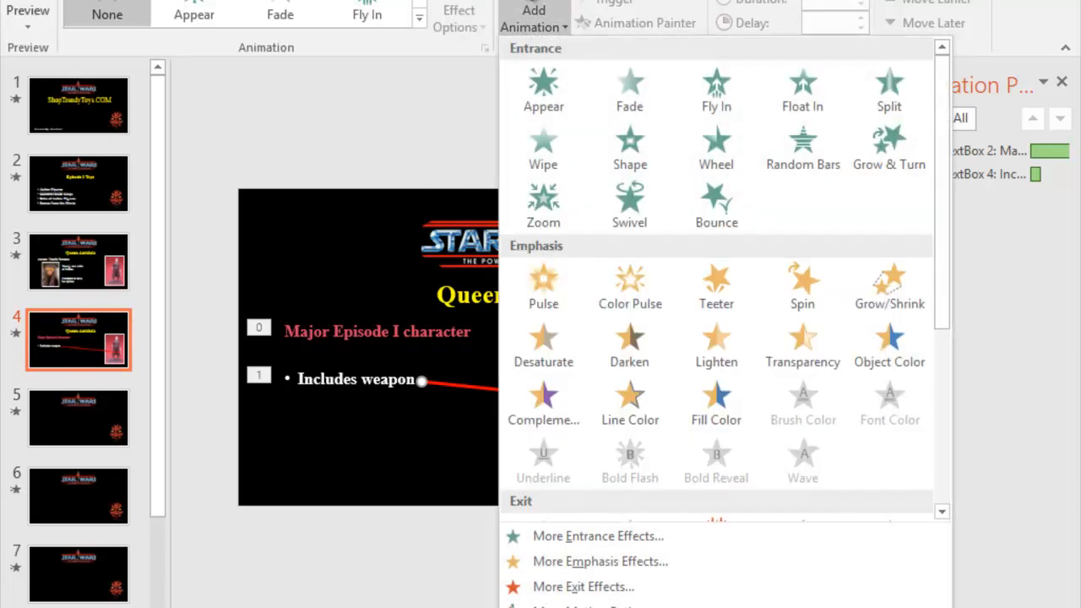
left_click(528, 148)
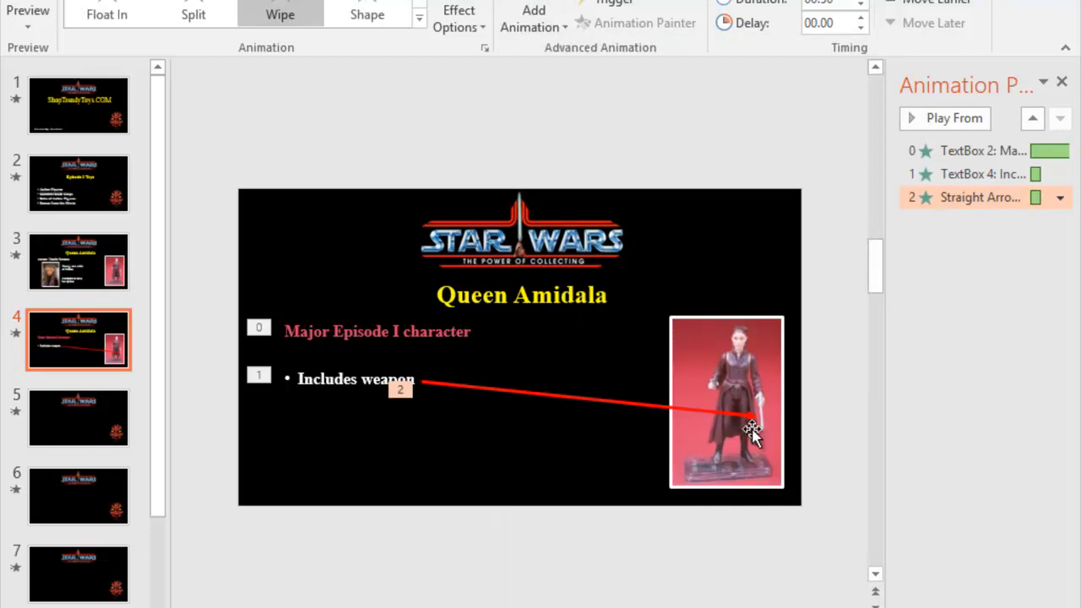
left_click(459, 18)
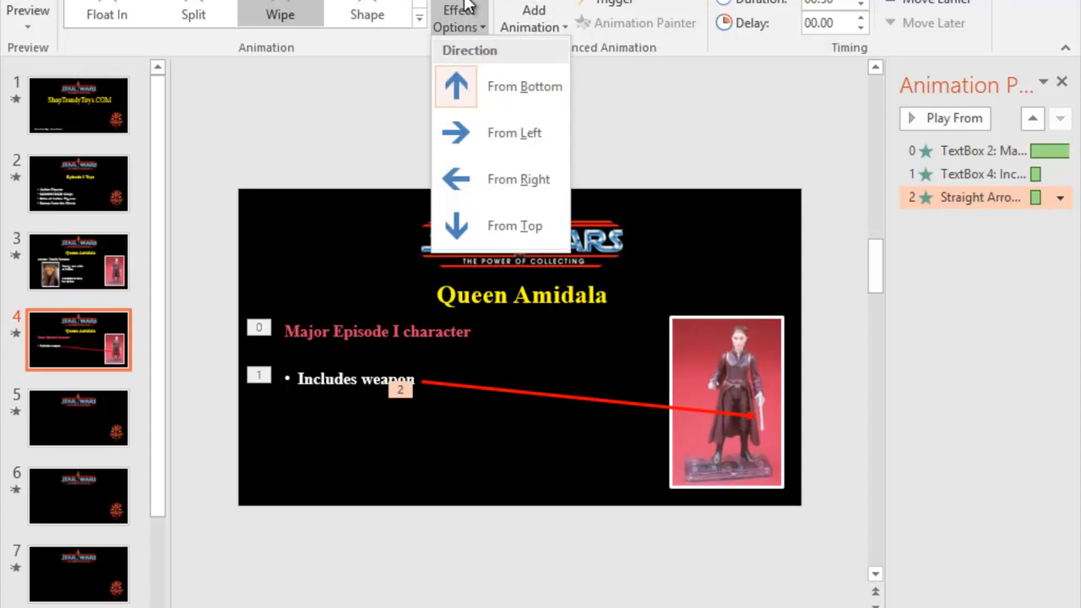
left_click(504, 137)
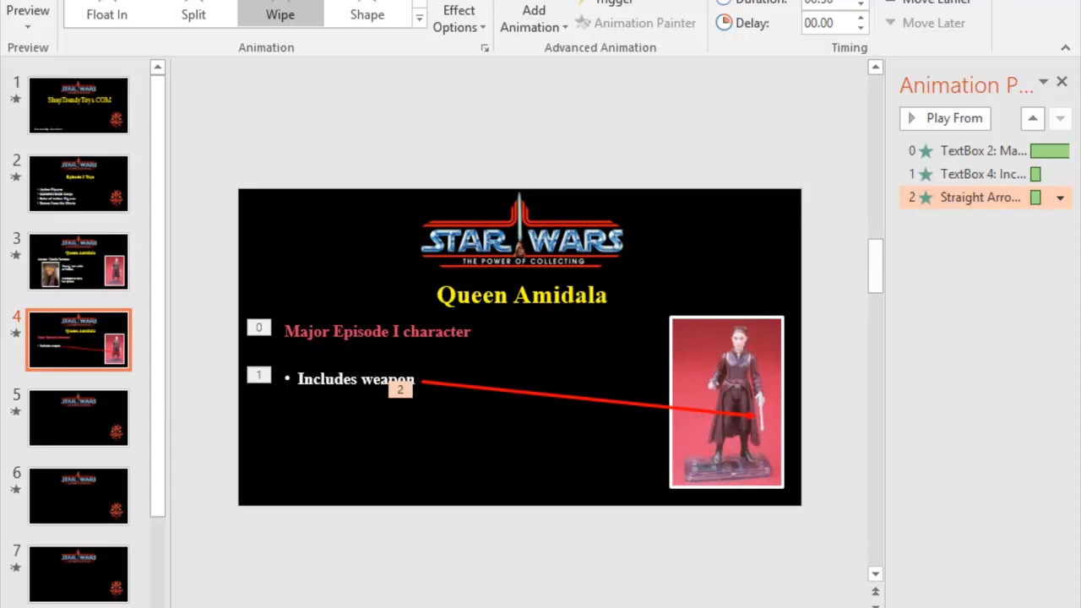
left_click(1060, 198)
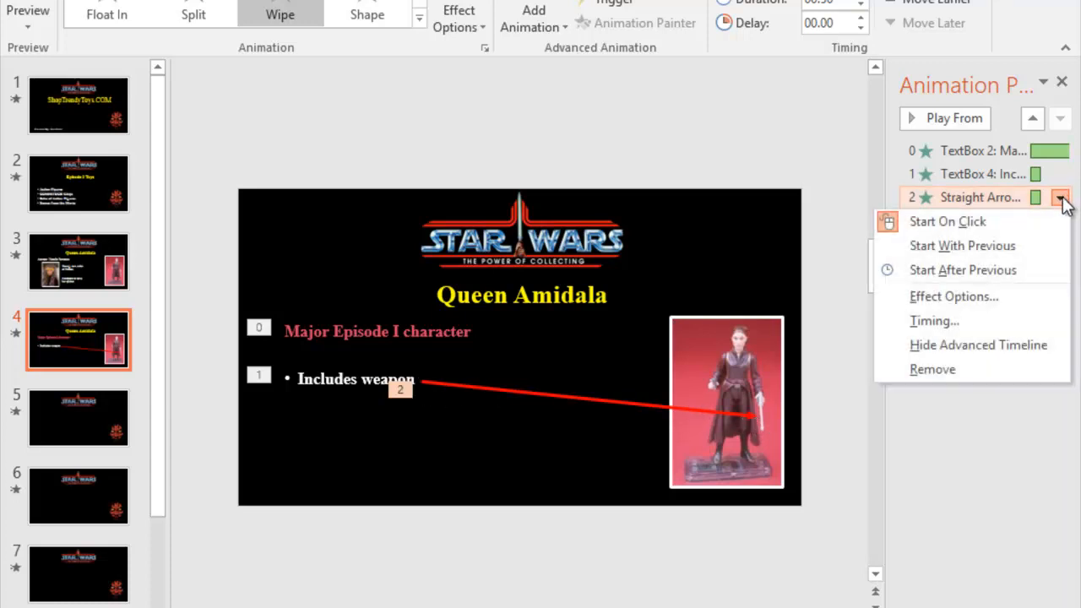
left_click(990, 271)
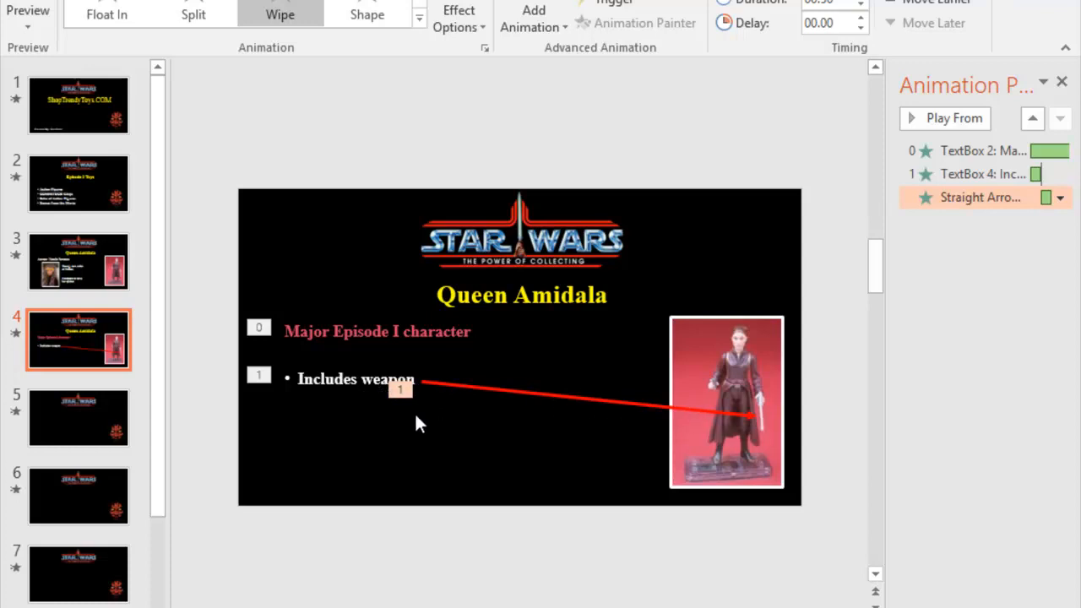
Set the arrow's Wipe effect to Hide on Next Mouse Click after the animation.
left_click(515, 393)
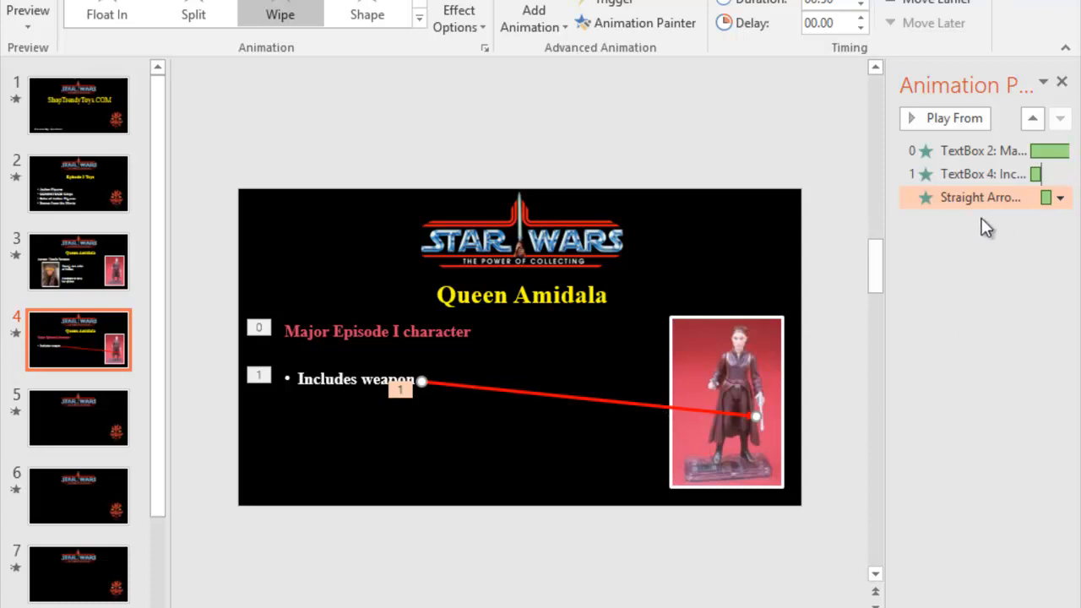
left_click(1061, 199)
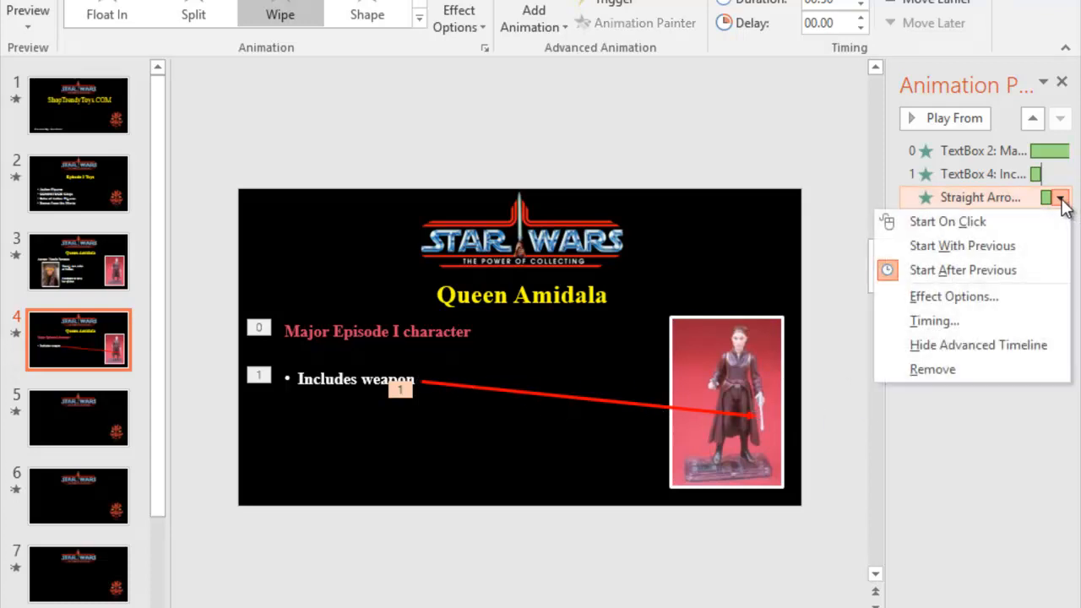
left_click(955, 296)
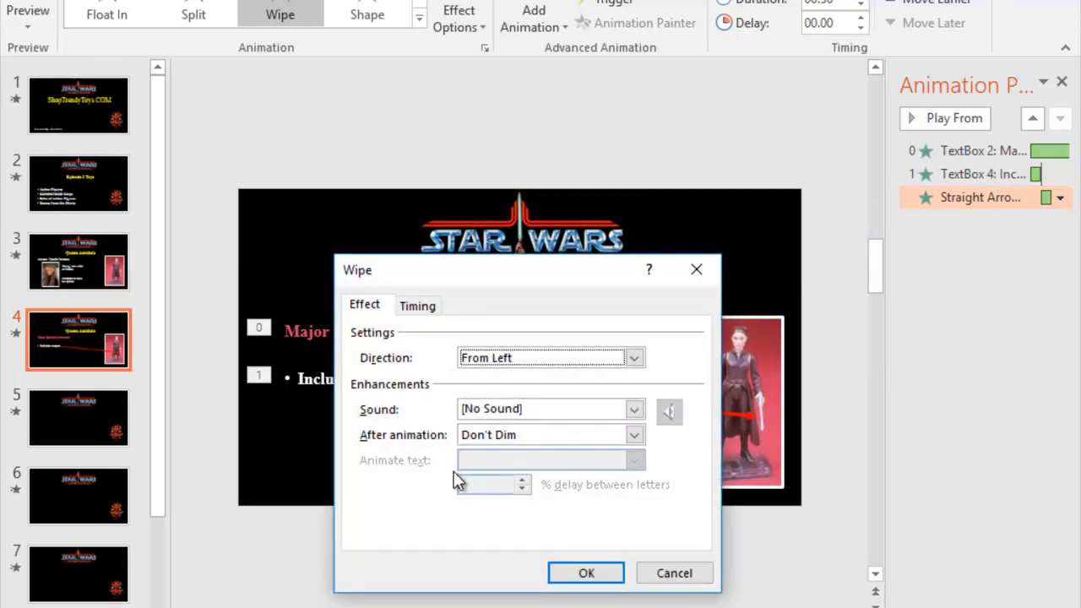
left_click(478, 437)
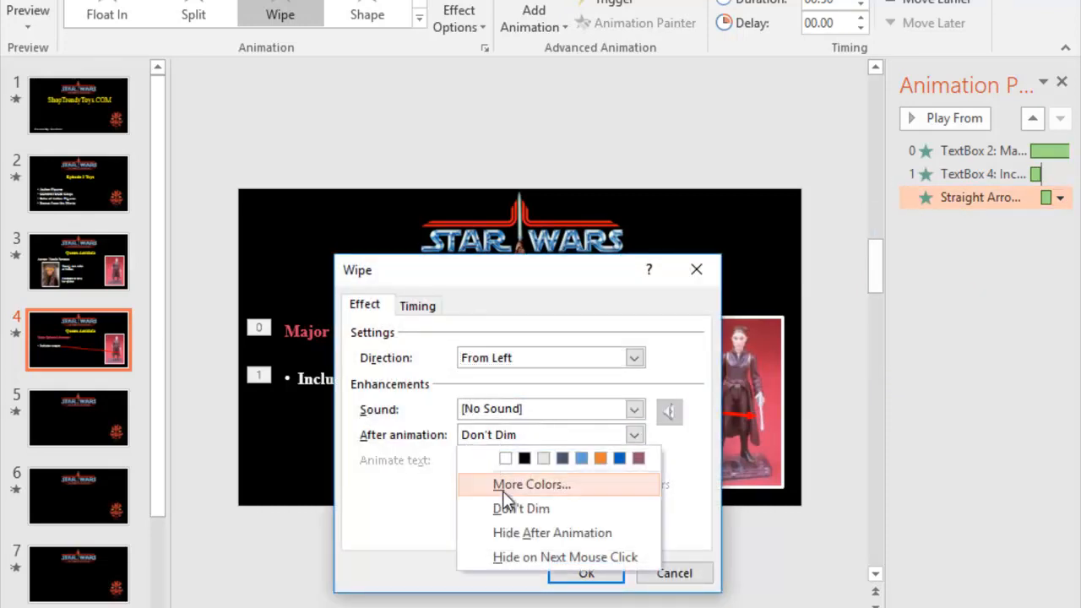
left_click(599, 559)
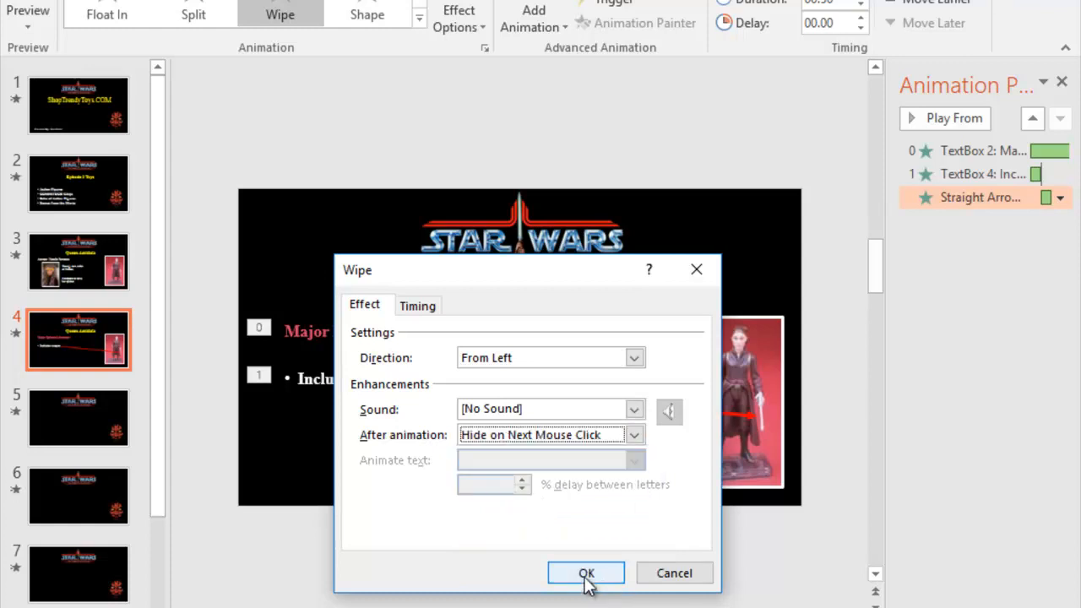
left_click(584, 581)
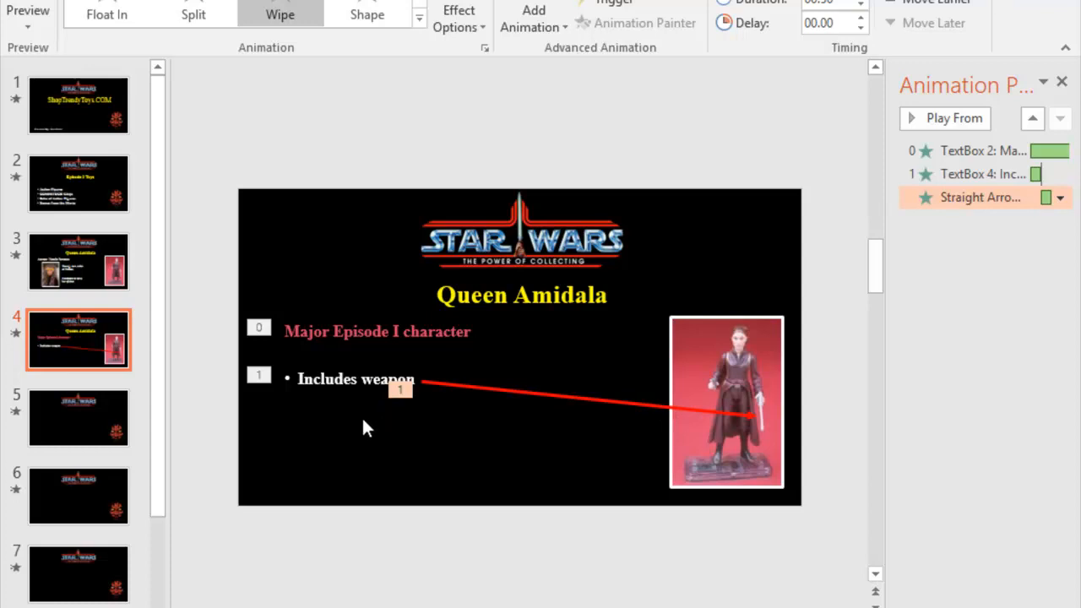
Duplicate the "Includes weapon" text box directly below the original and replace the copy's text with "CommTech".
left_click(315, 371)
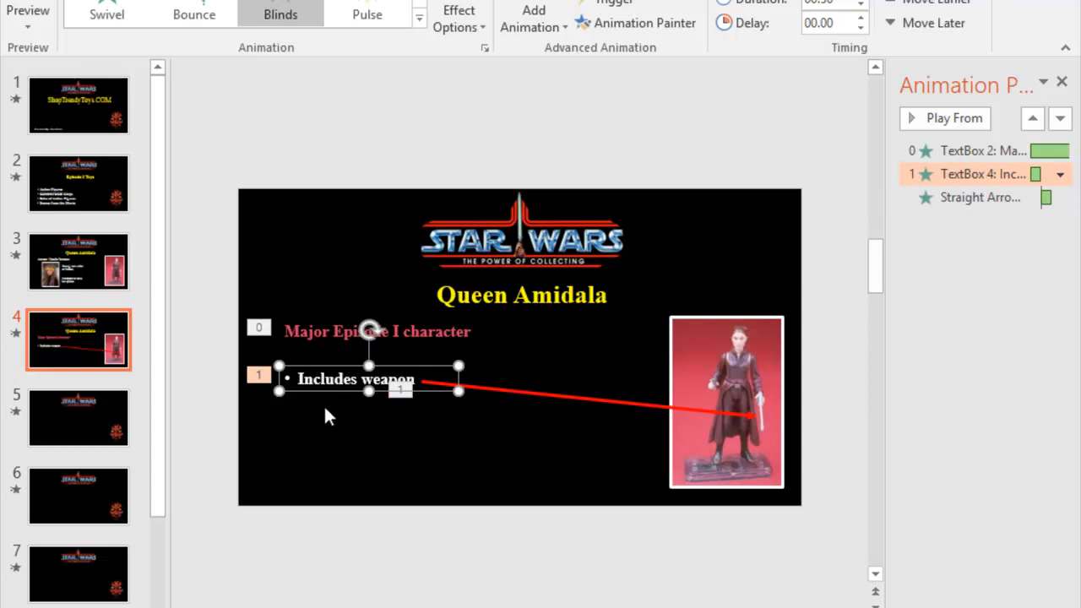
key("ctrl+v")
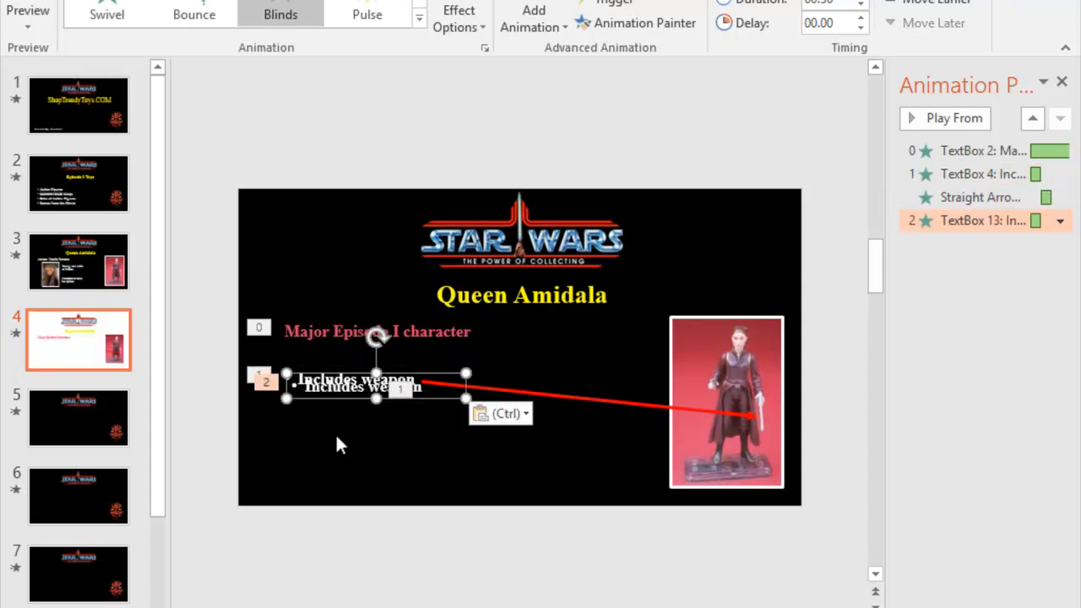
left_click_drag(324, 395, 434, 415)
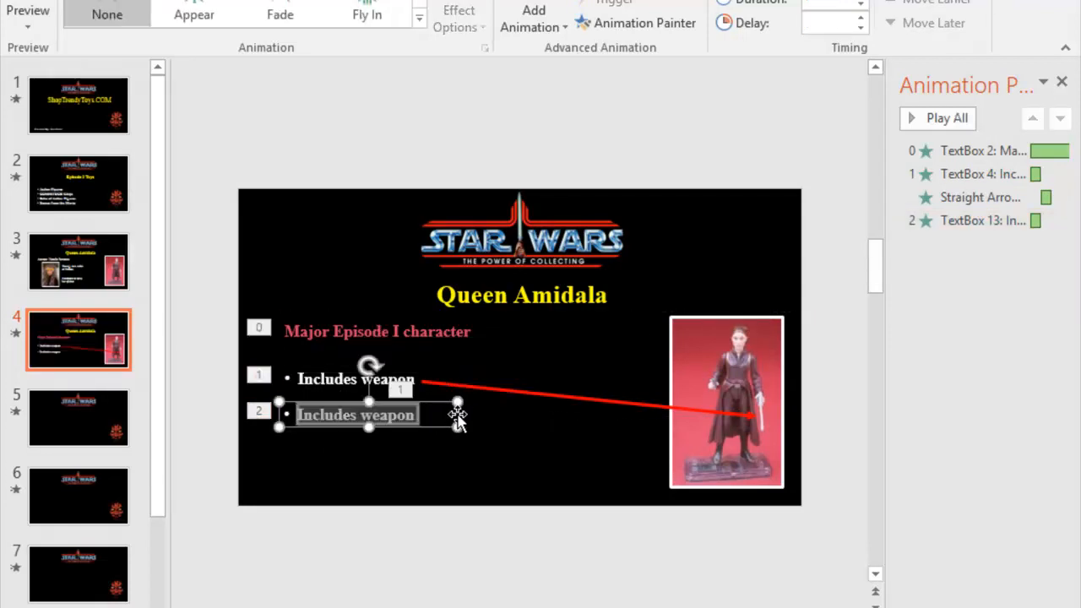
type("CommTech")
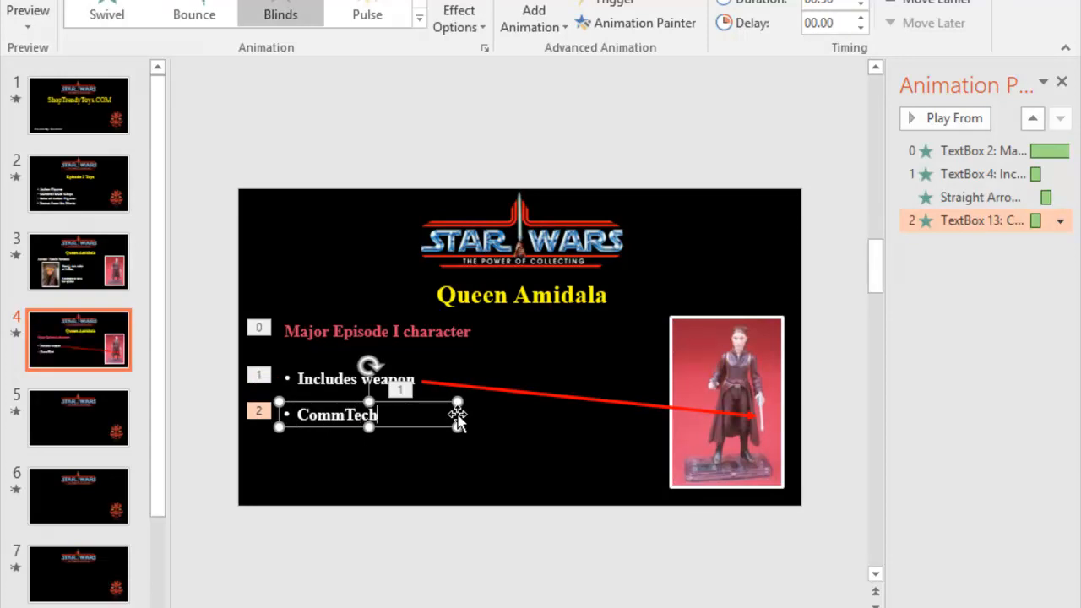
Complete the second bullet's text so it reads "CommTech Chip".
type(" Chip")
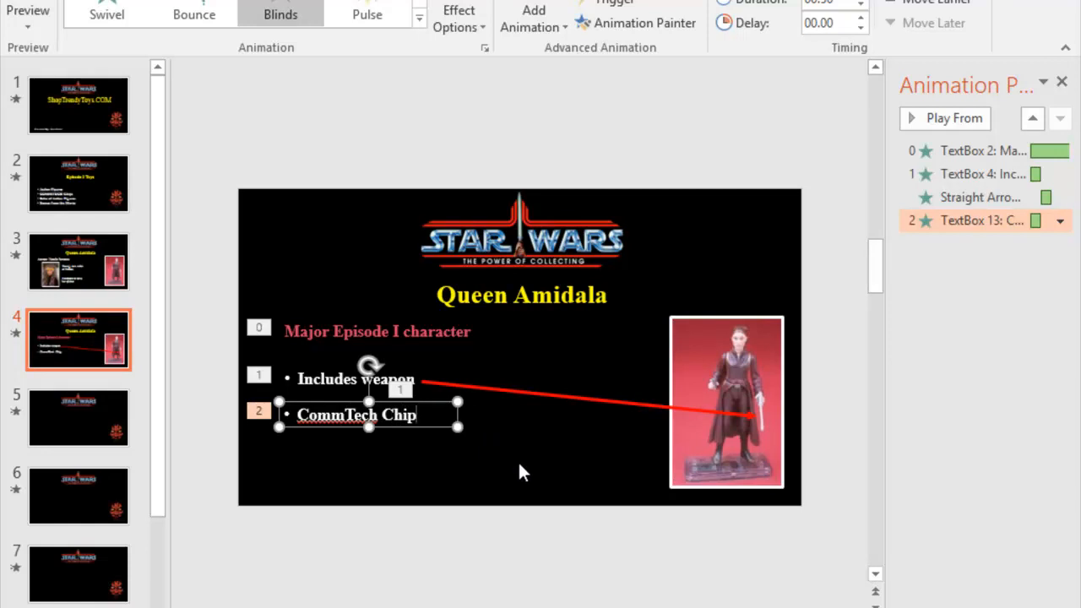
left_click(490, 424)
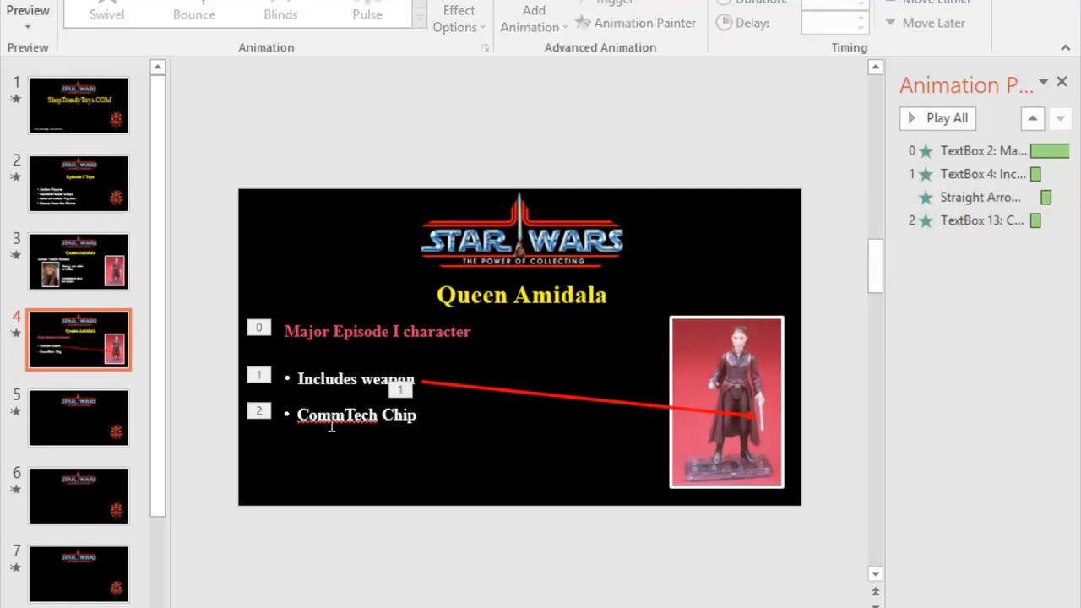
left_click(331, 420)
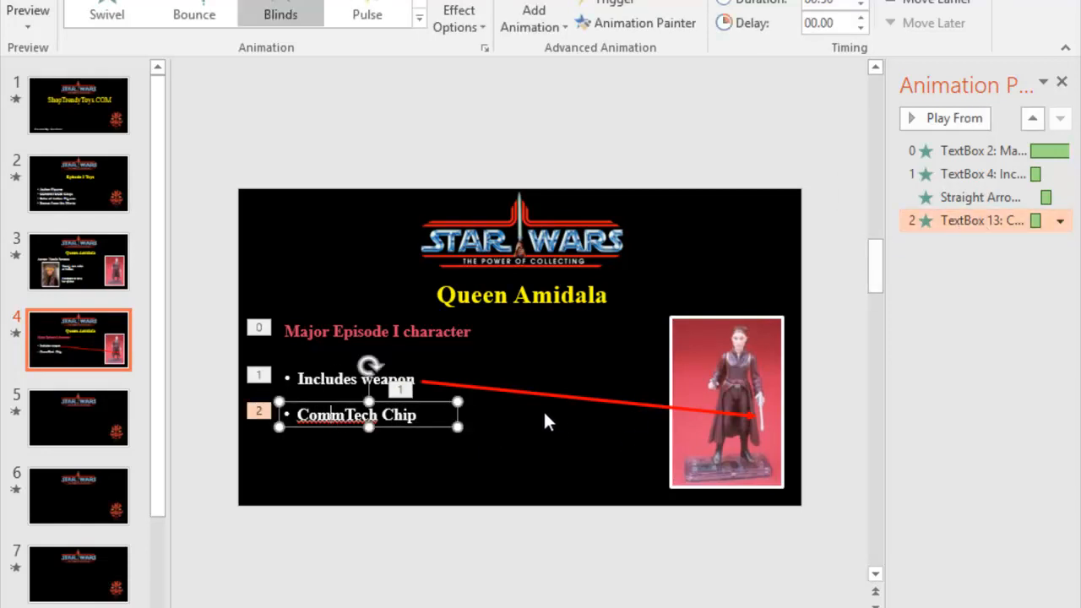
Duplicate the red arrow, start the copy beside "CommTech Chip" and point its head at the clear base under the figure.
left_click(561, 396)
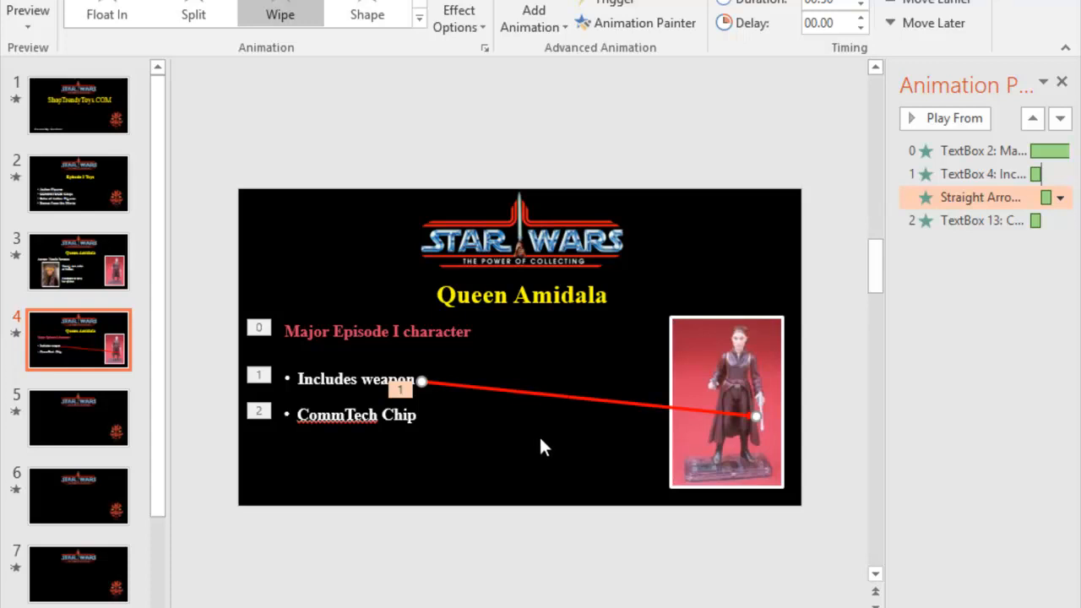
key("ctrl+v")
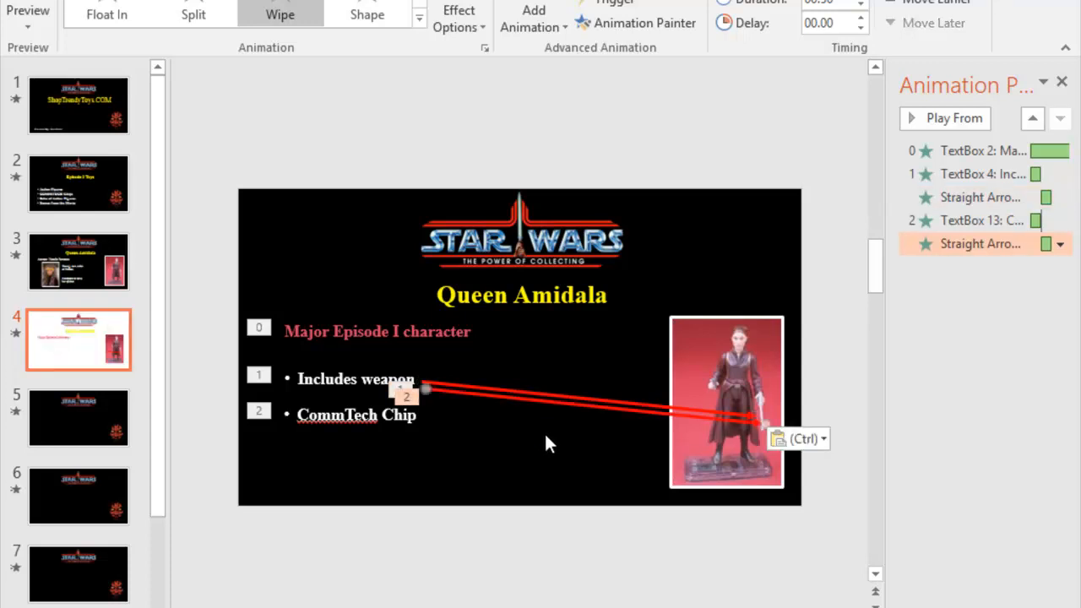
left_click_drag(507, 402, 520, 429)
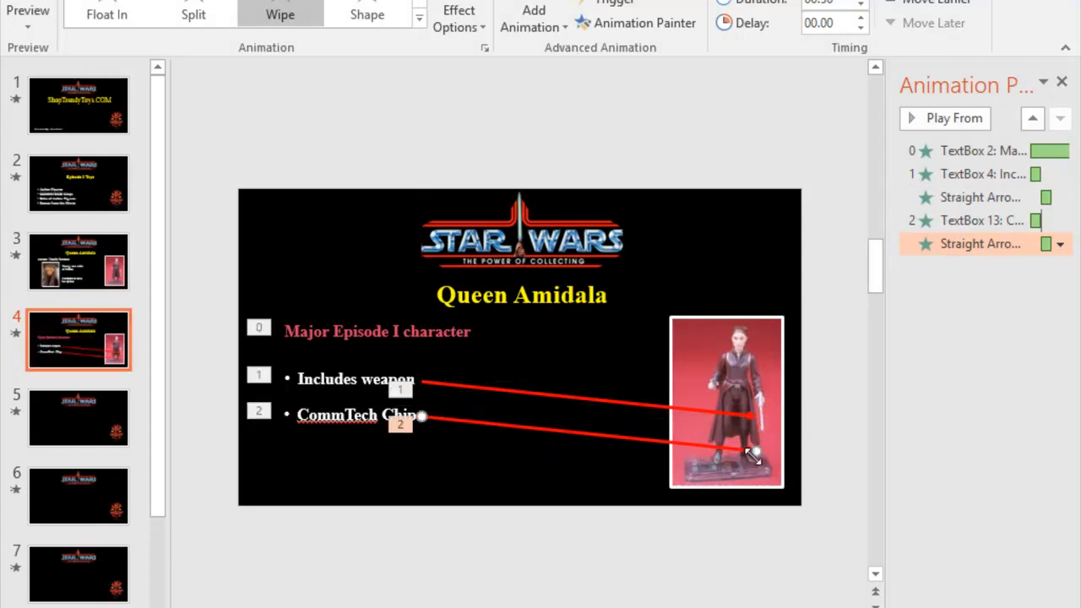
left_click_drag(756, 452, 691, 472)
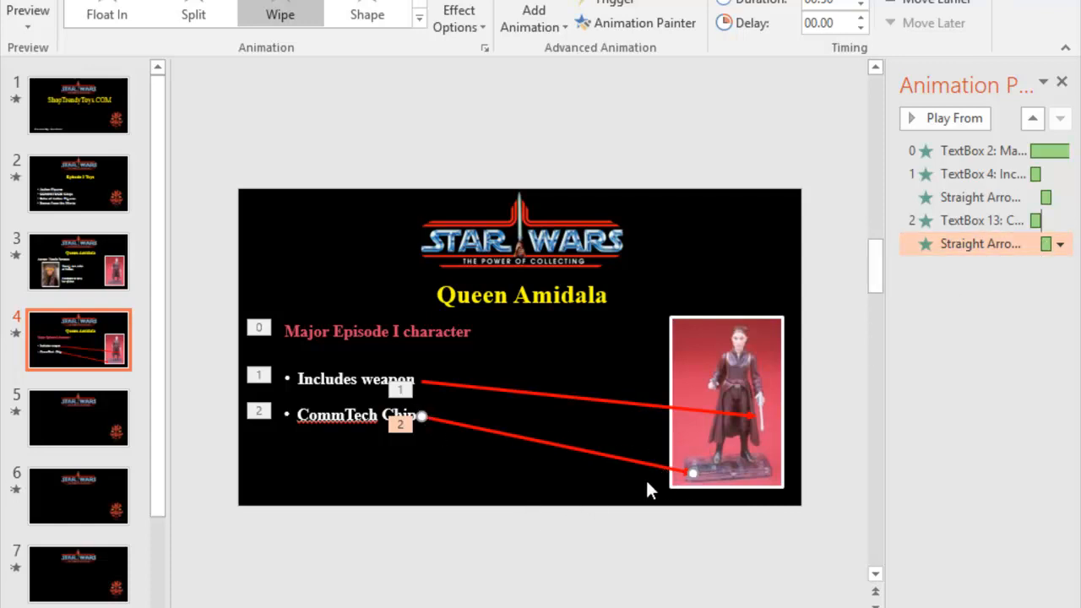
left_click(444, 452)
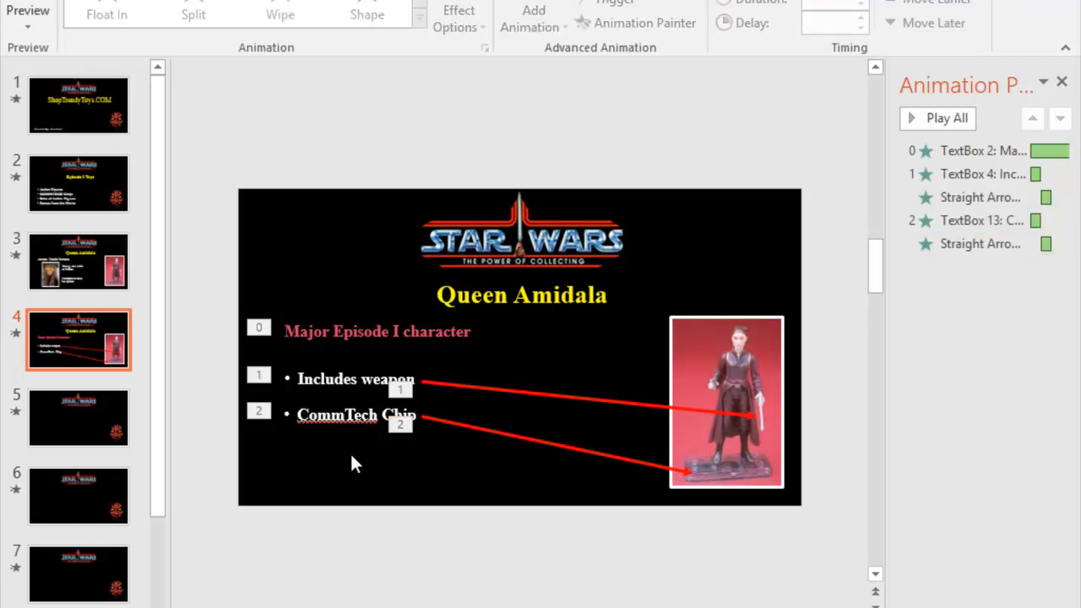
Duplicate the "CommTech Chip" text box directly below the original and replace the copy's text with "MSRP: $5.95".
left_click(293, 416)
left_click(307, 464)
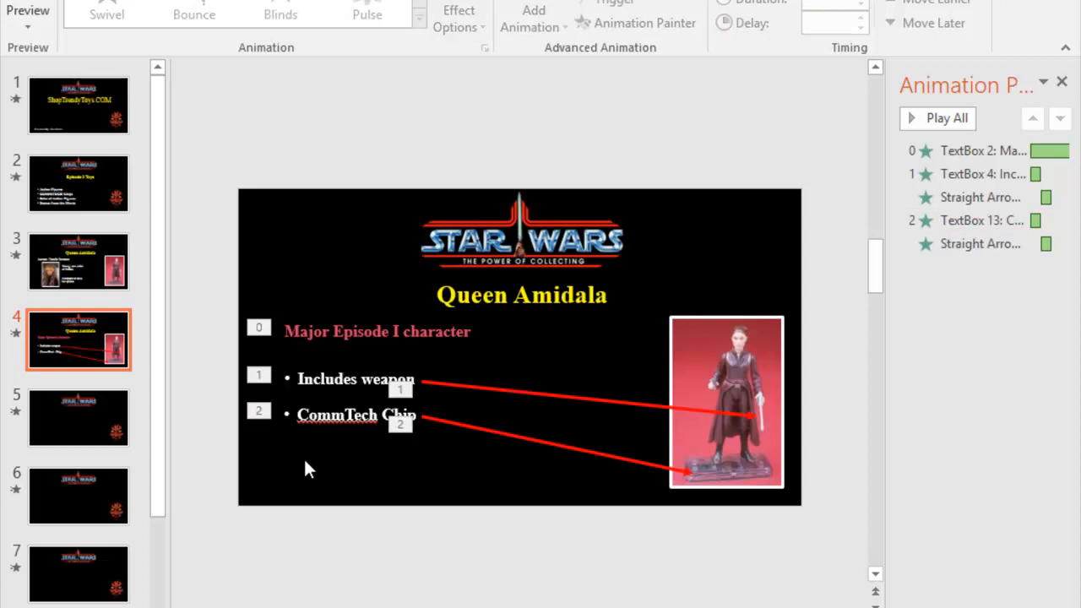
left_click(314, 416)
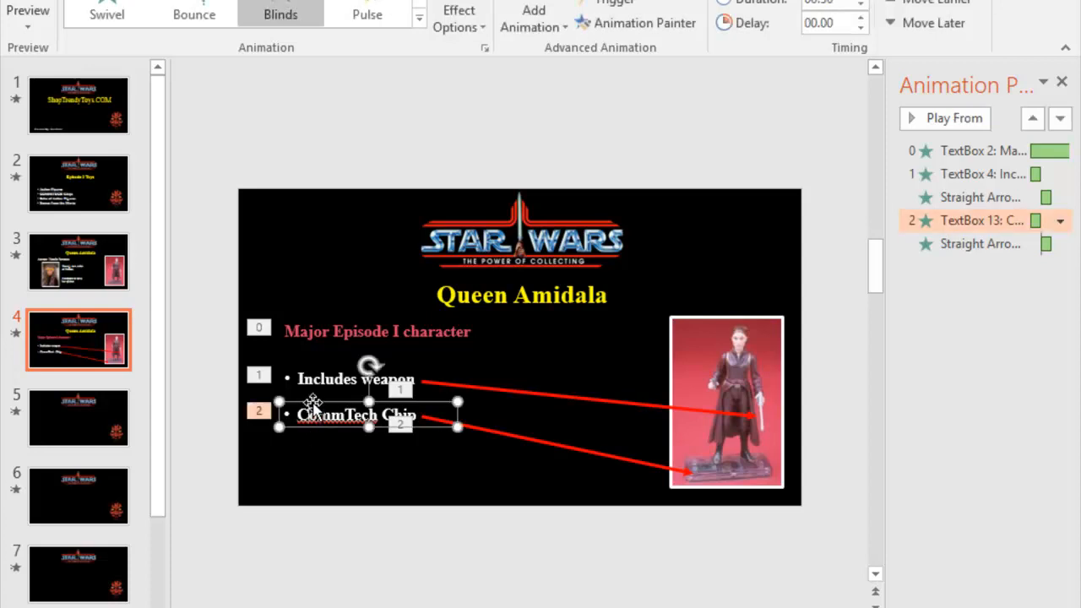
key("ctrl+d")
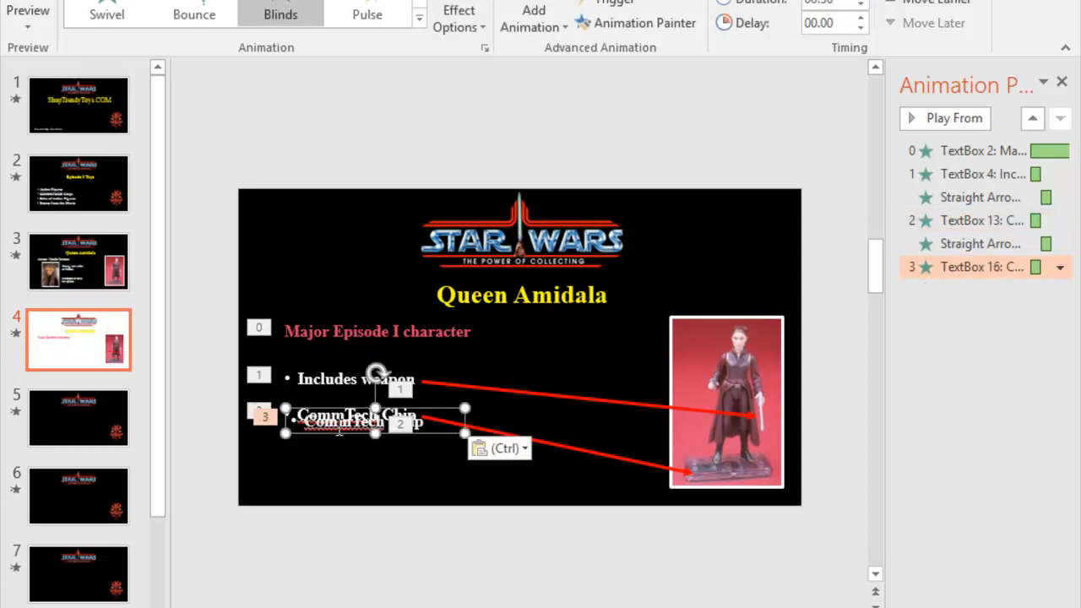
left_click_drag(341, 439, 411, 450)
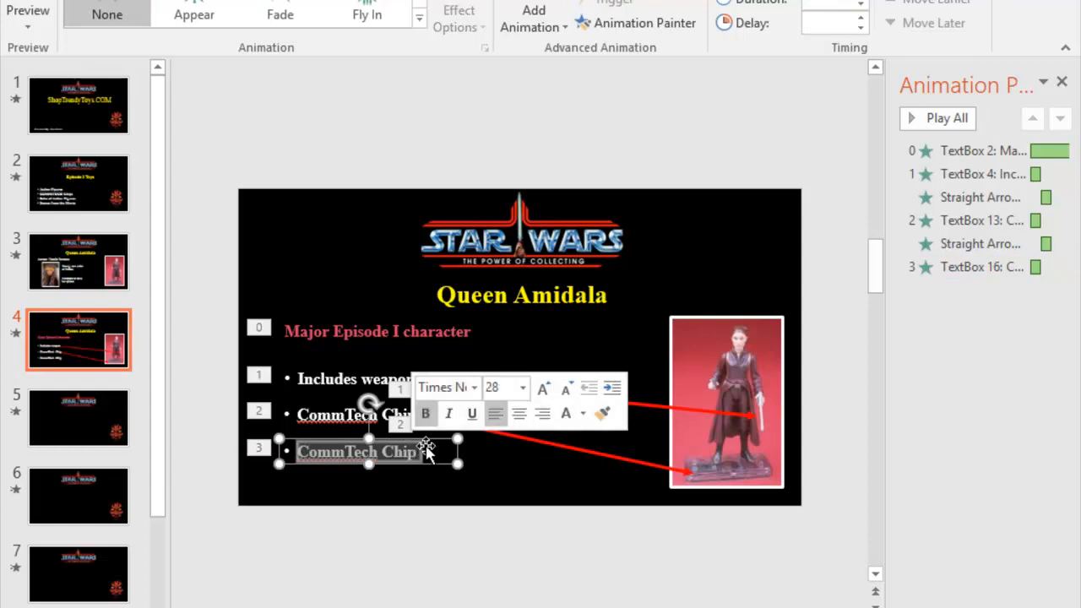
type("MSRP:")
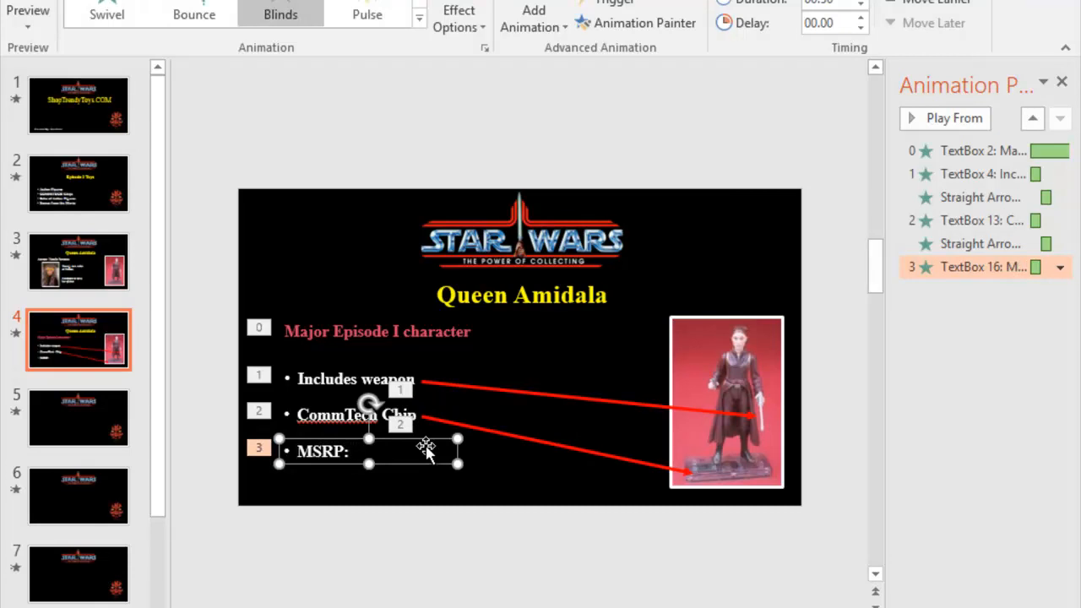
type("  $5.9")
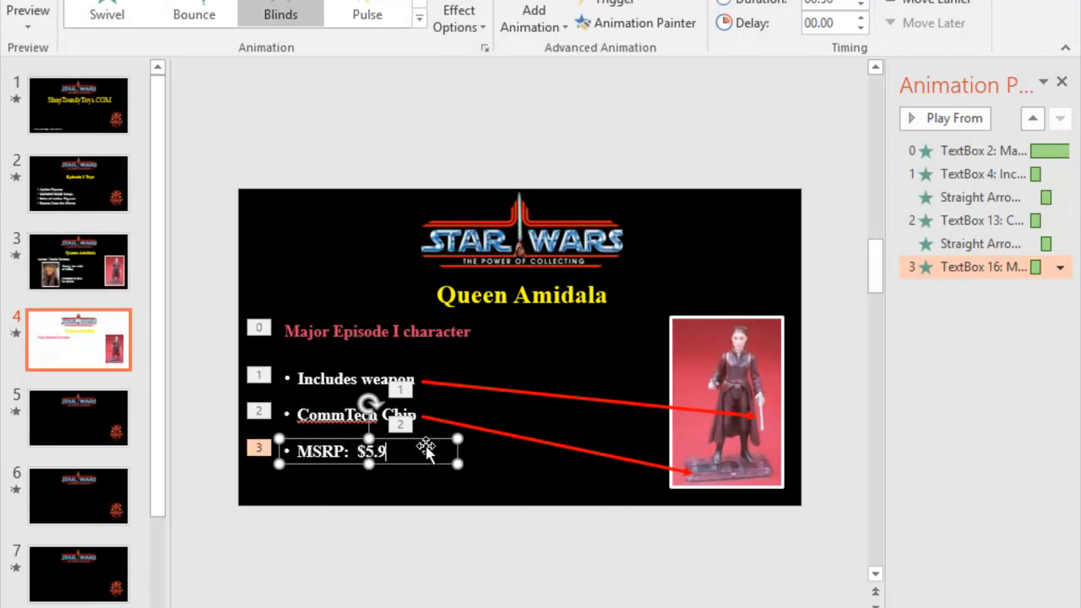
type("5")
left_click(501, 474)
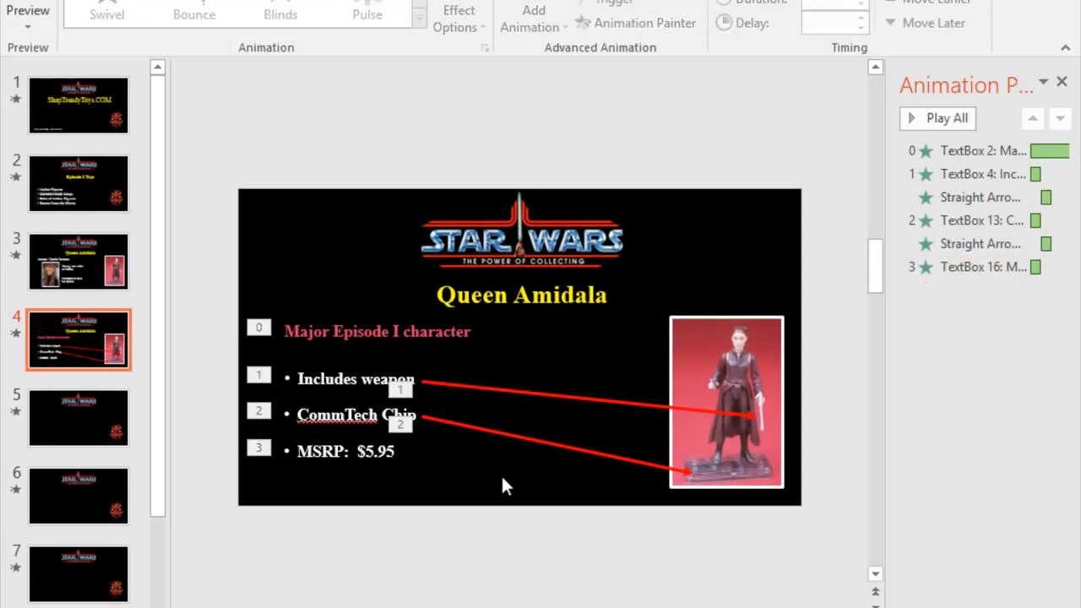
Play slide 4 as a slide show through all its bullet and arrow animations, then return to editing.
key("shift+F5")
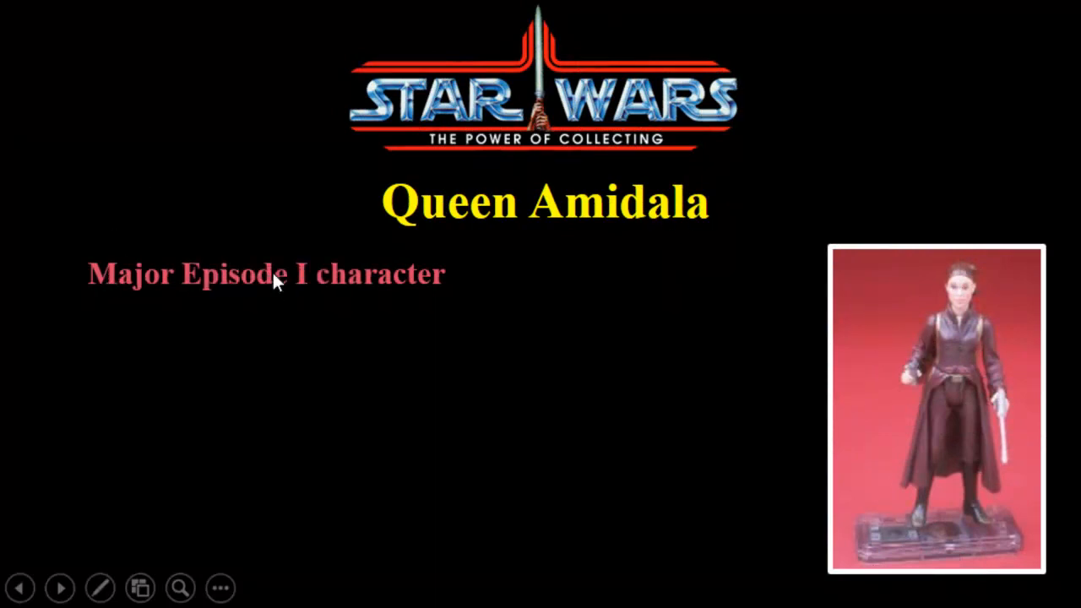
left_click(5, 348)
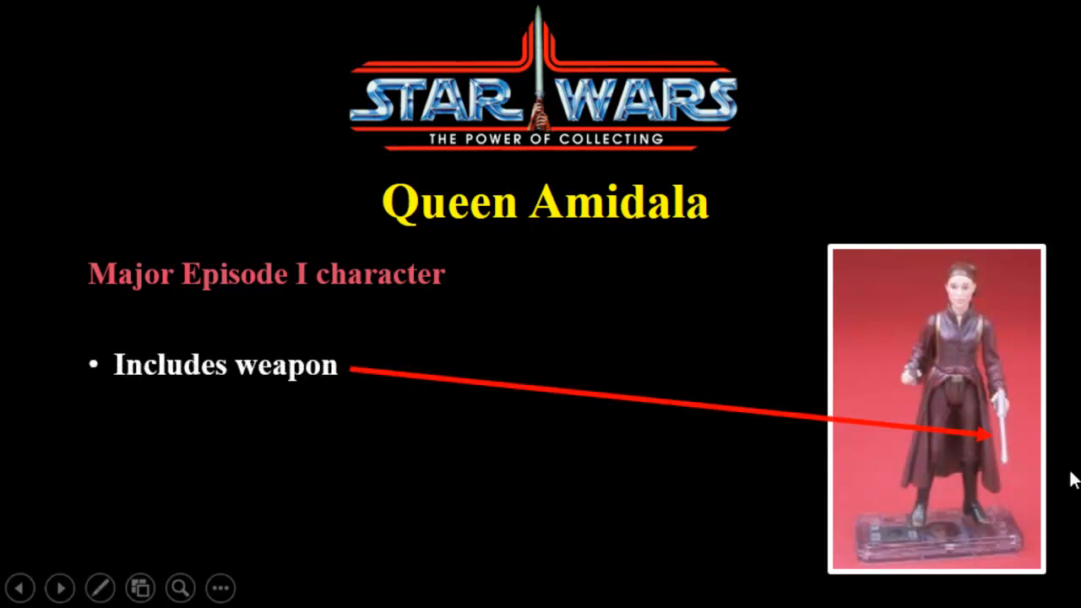
left_click(35, 397)
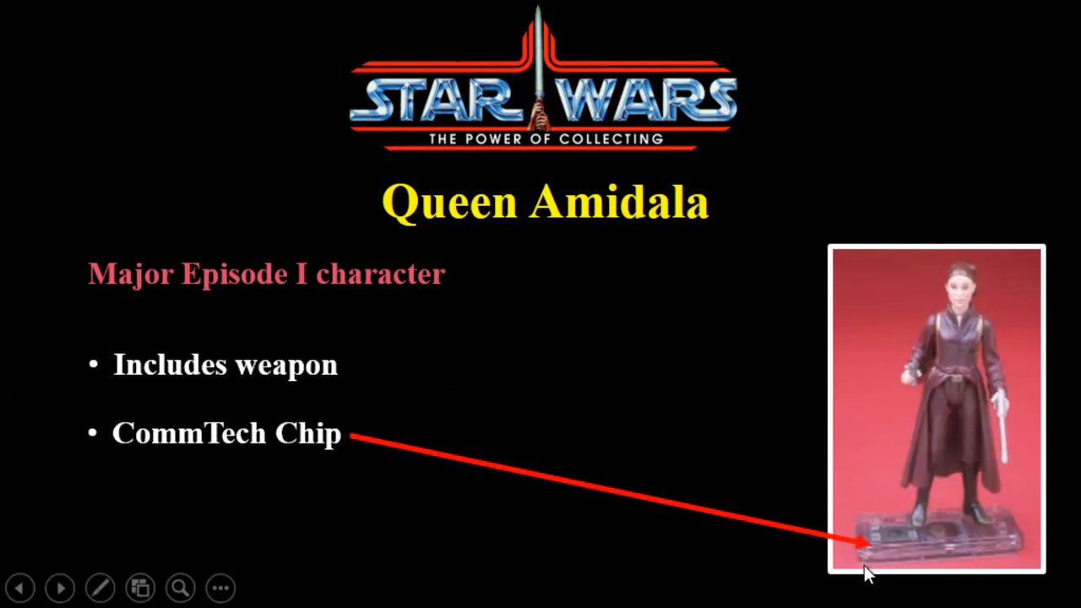
left_click(247, 500)
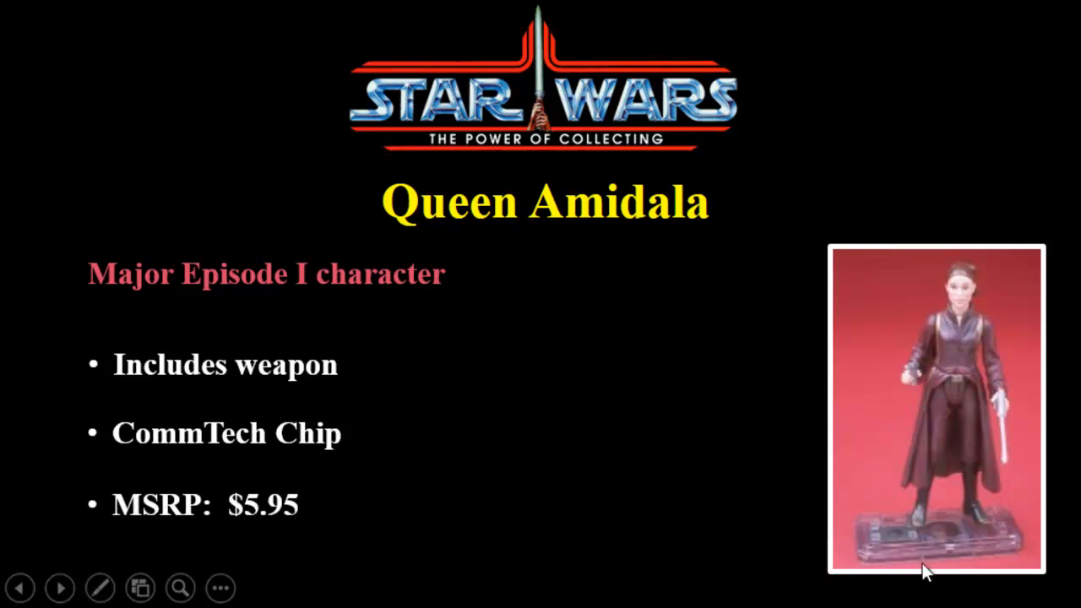
key("Escape")
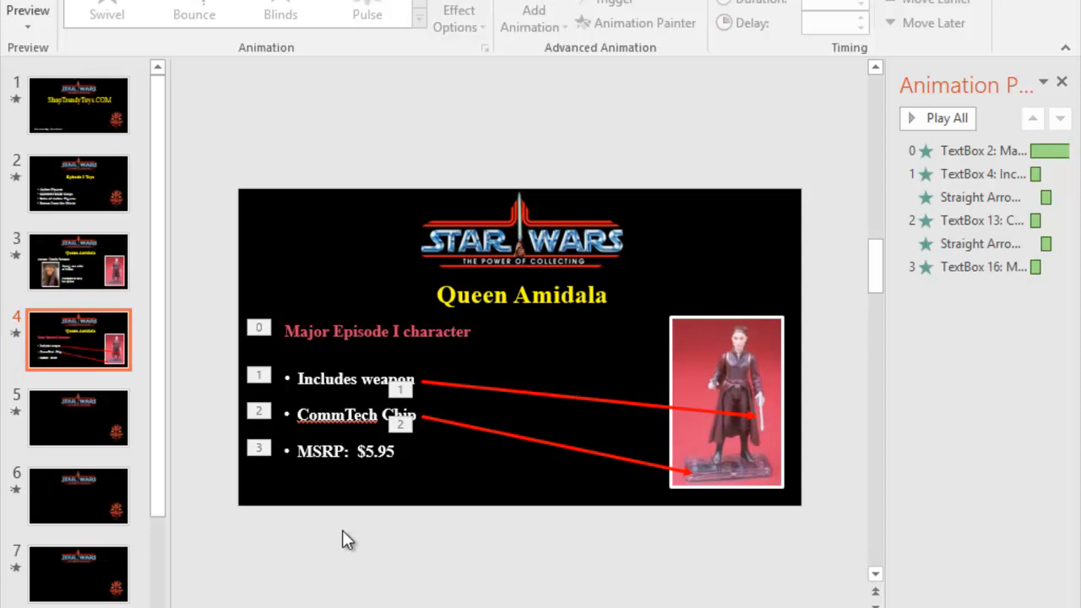
Delete the red-and-black face picture from slide 5.
left_click(47, 411)
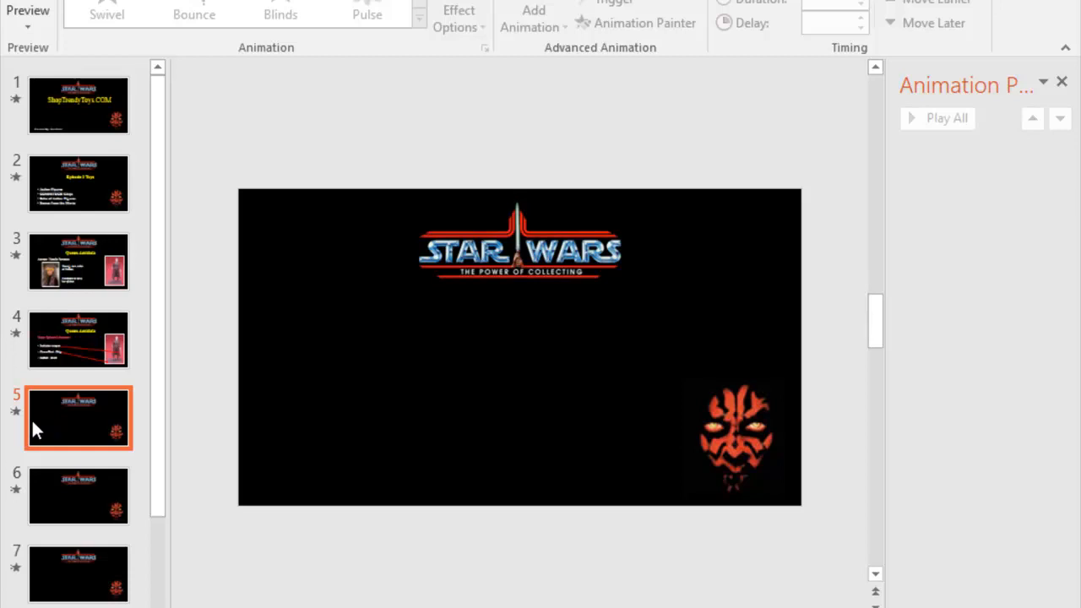
left_click(742, 441)
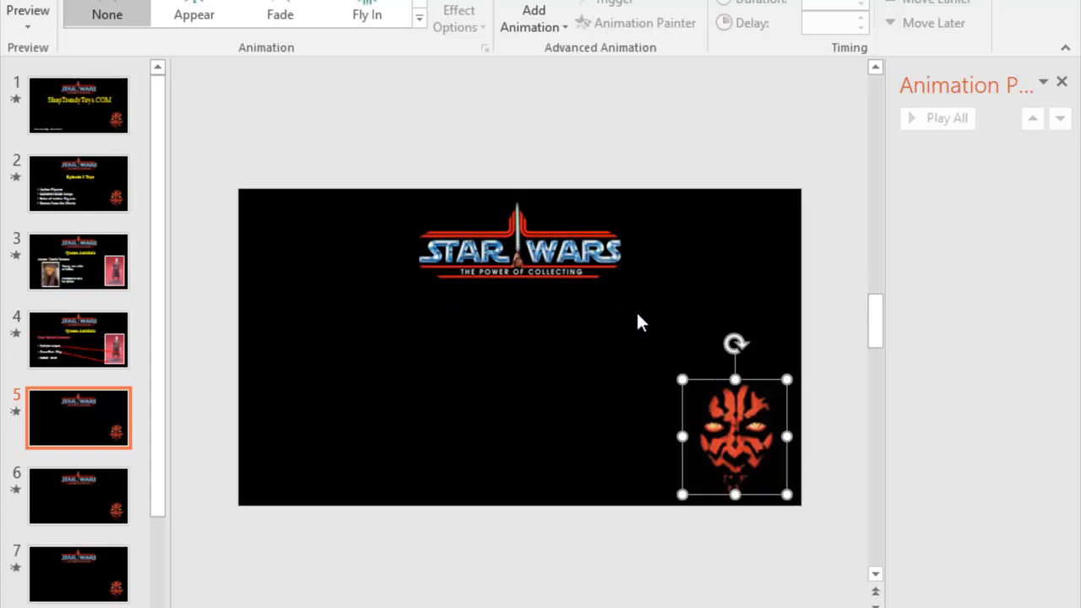
key("Delete")
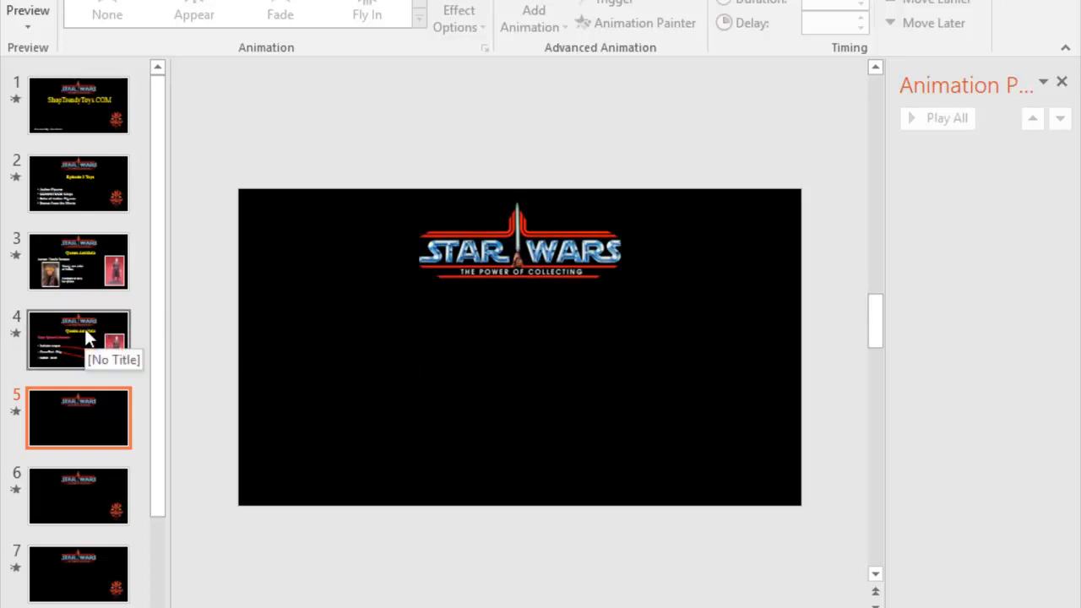
Copy the animated "Episode I Toys" title from slide 2 to slide 5 and change its text to "Sales of Action Figures".
left_click(72, 192)
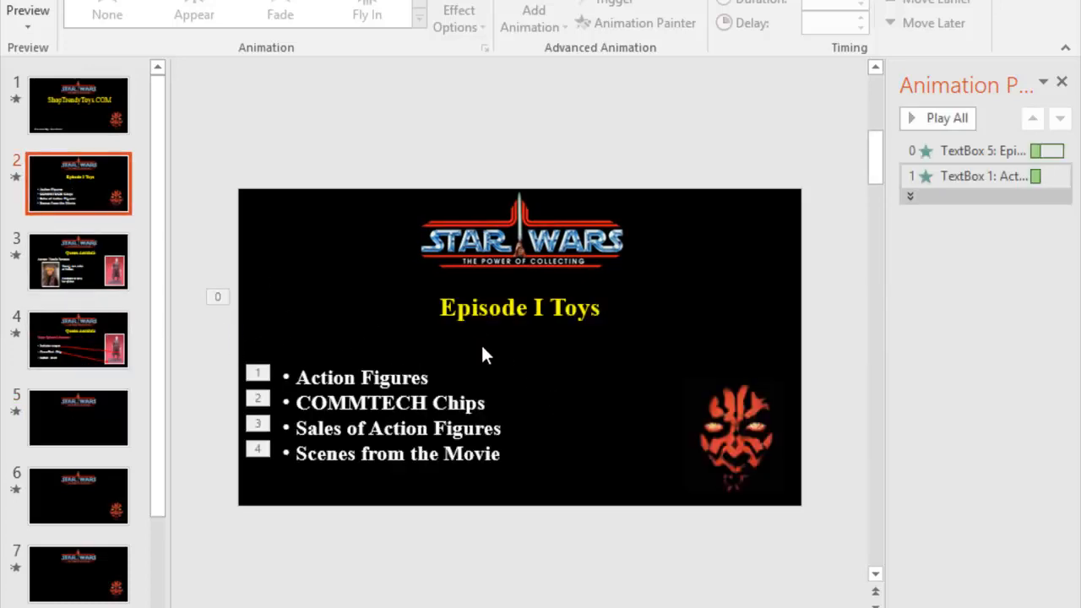
left_click(479, 307)
left_click(415, 288)
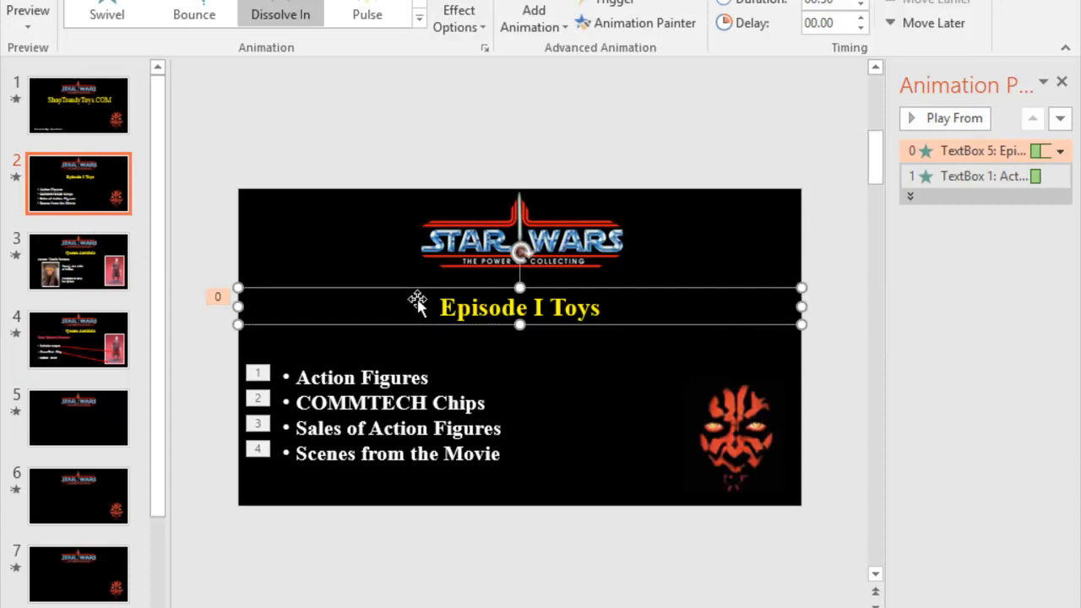
left_click(90, 433)
key("ctrl+v")
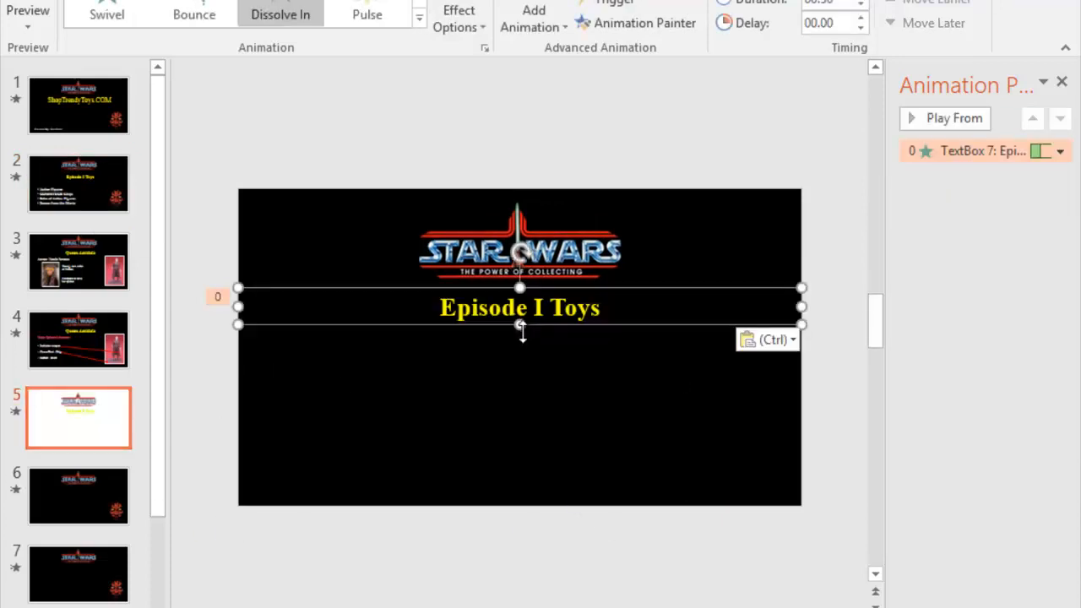
left_click_drag(445, 311, 651, 326)
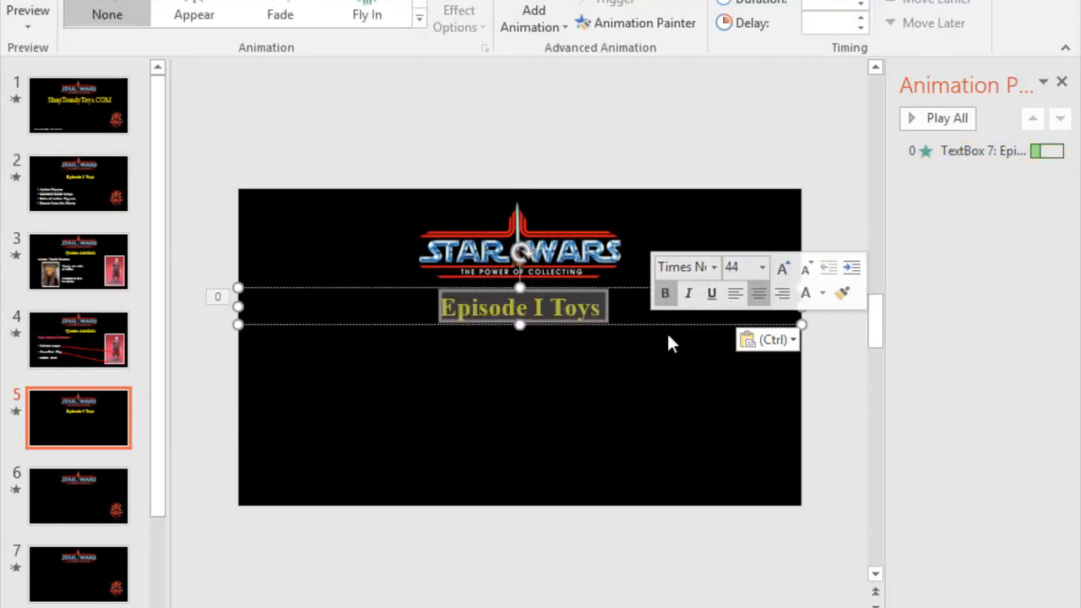
type("Sales of Action Figures")
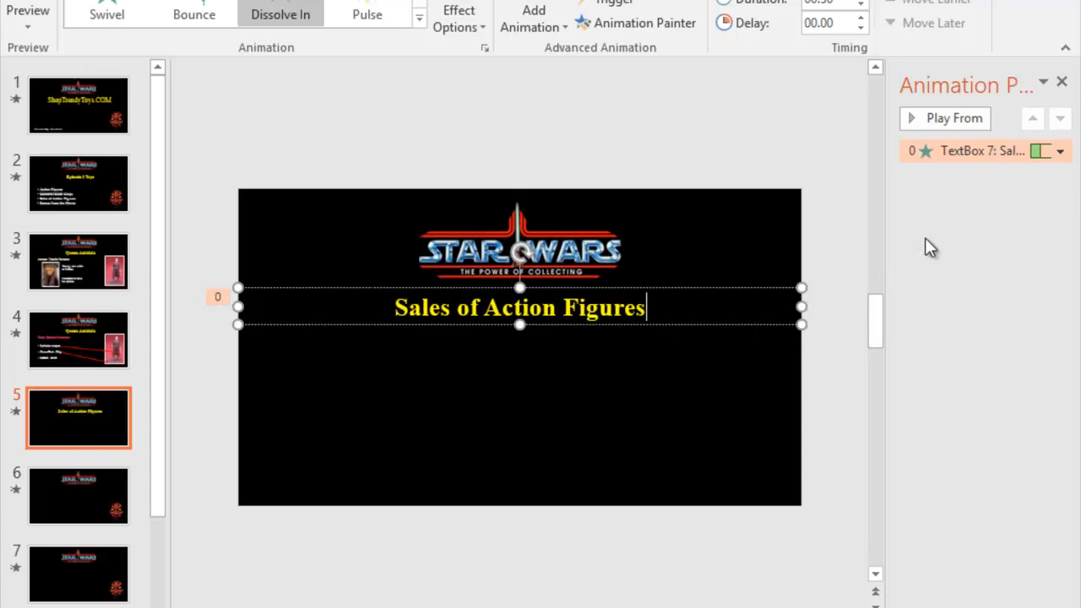
left_click(513, 374)
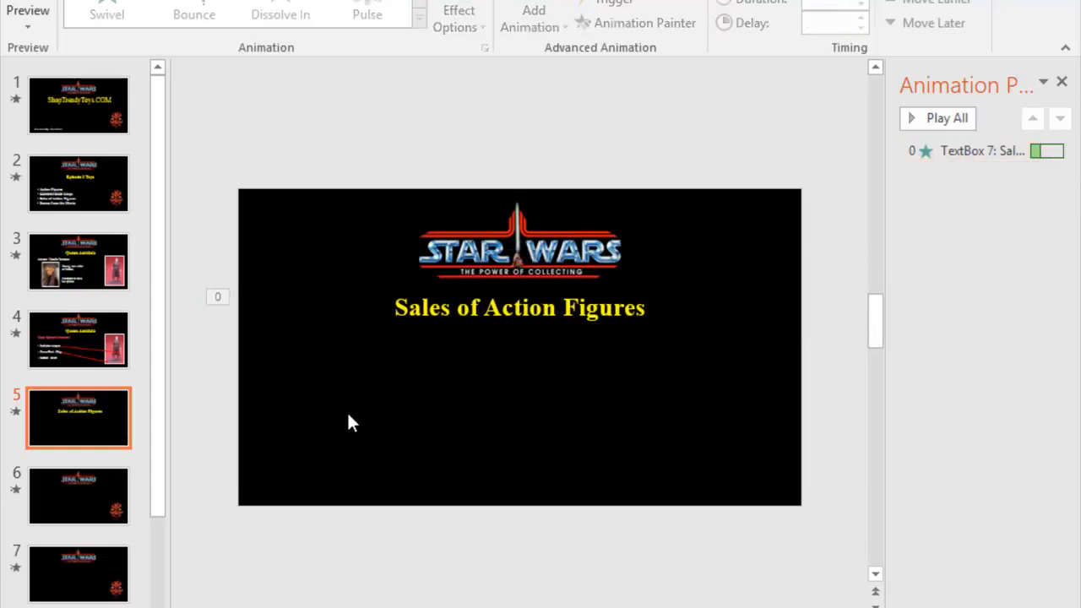
Insert the "new graph" picture from the "star wars graphics for ppt" folder on slide 5 and position it below the Star Wars logo.
left_click(125, 0)
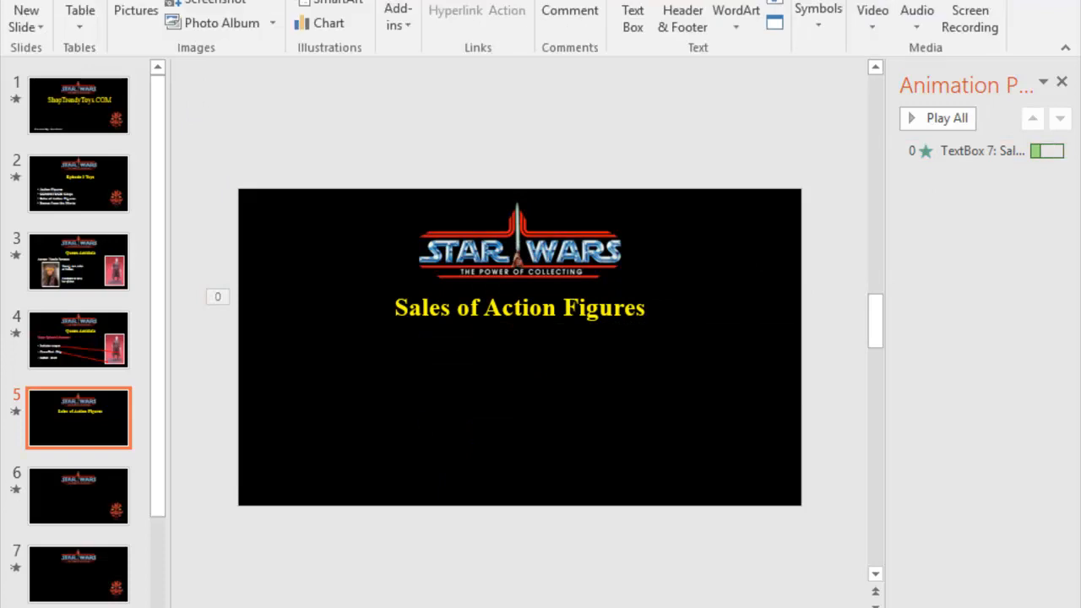
left_click(140, 14)
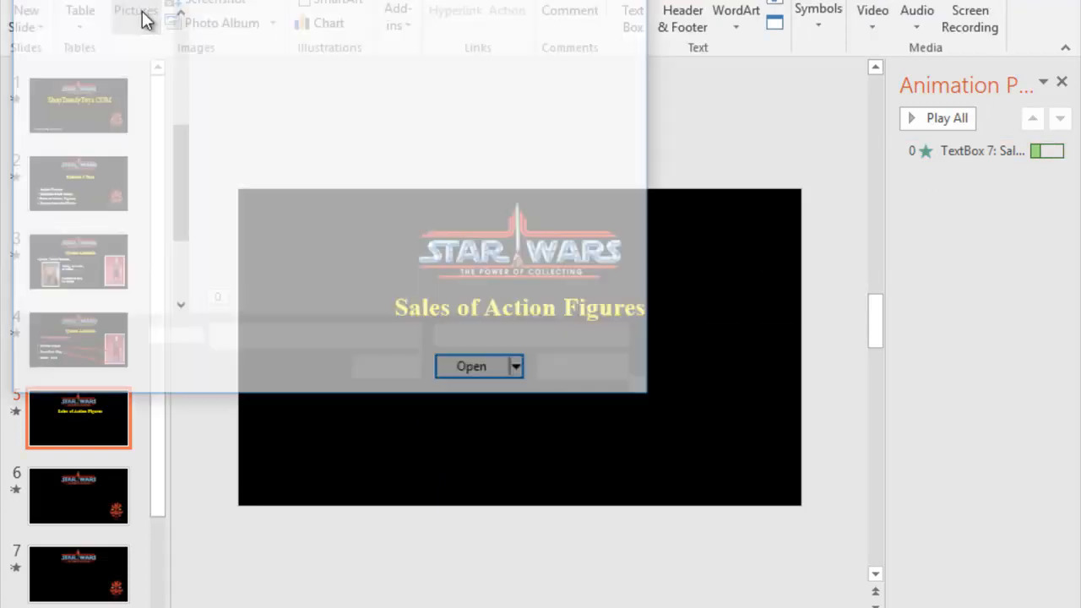
scroll(126, 169, "down", 4)
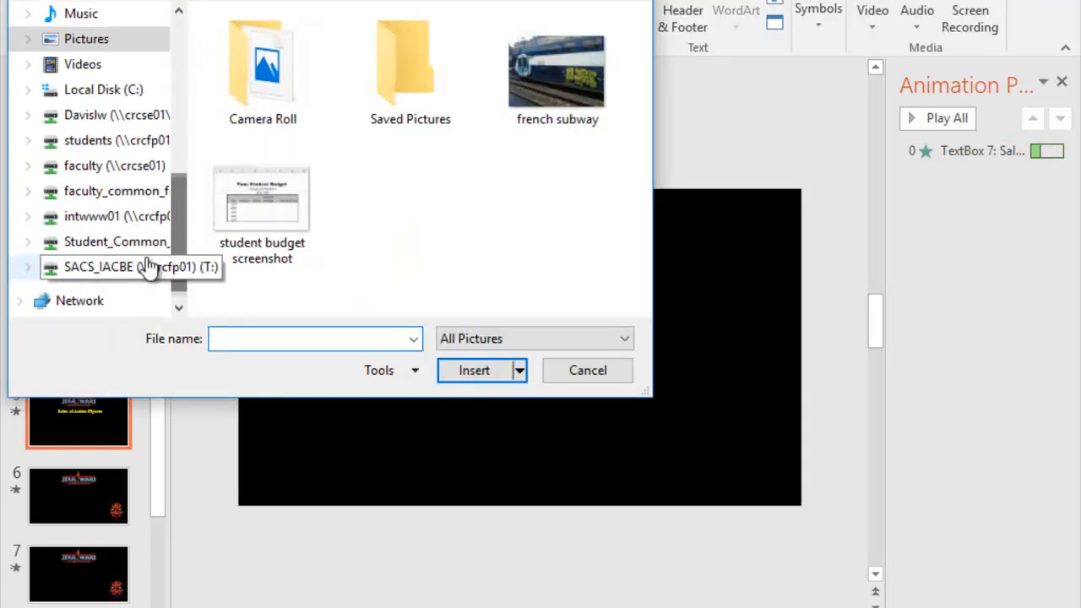
left_click(108, 248)
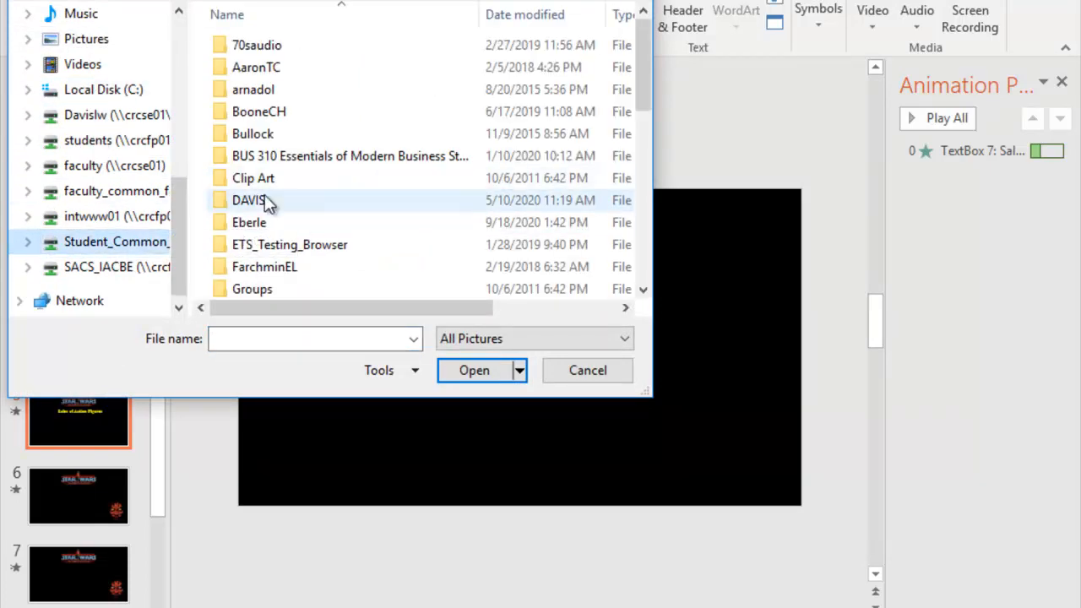
double_click(218, 207)
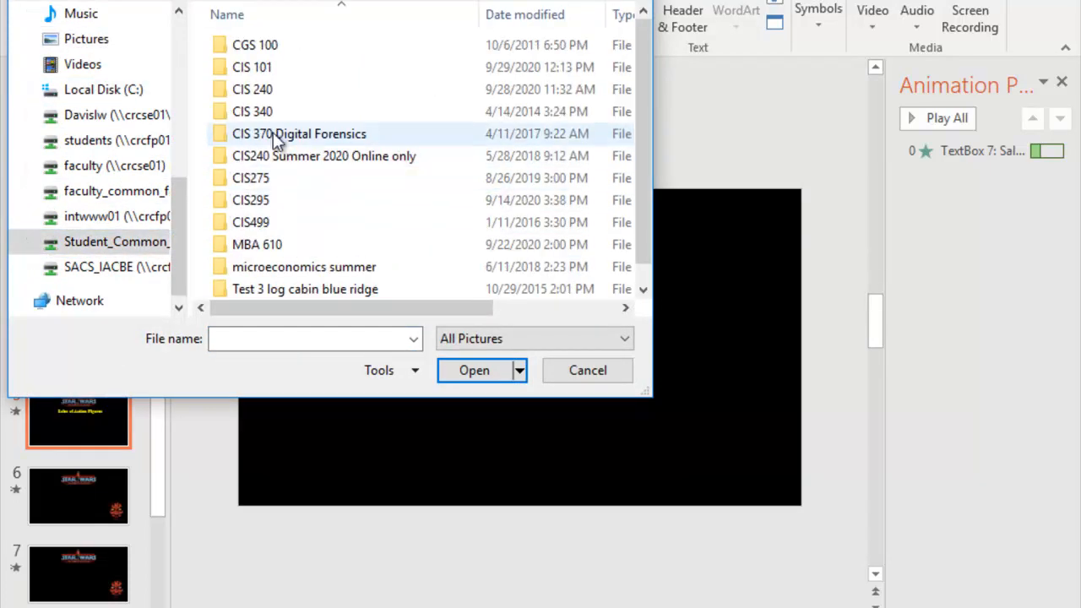
scroll(279, 144, "down", 5)
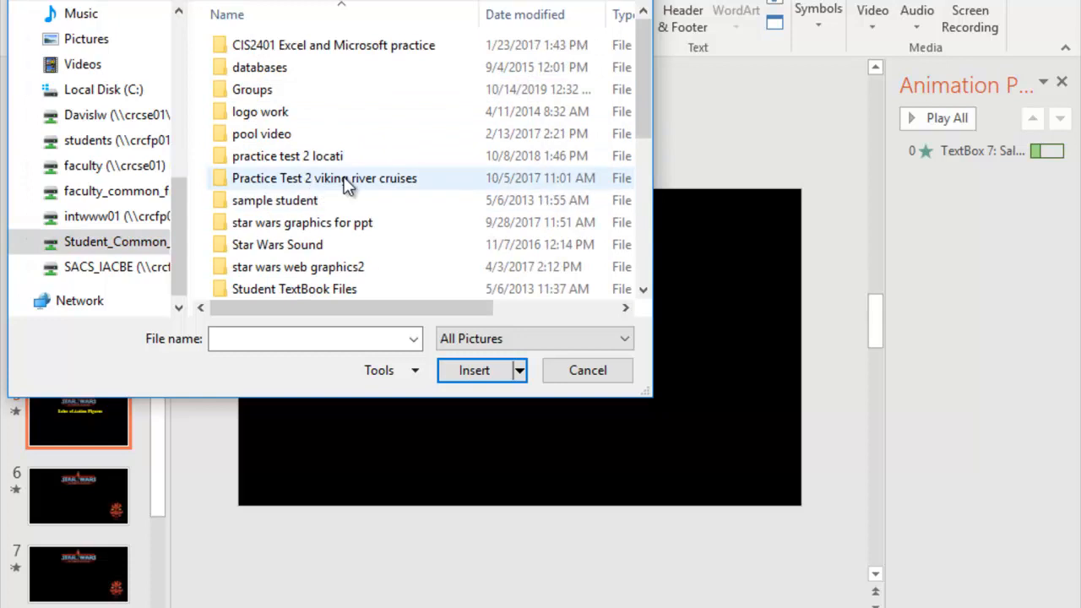
double_click(338, 223)
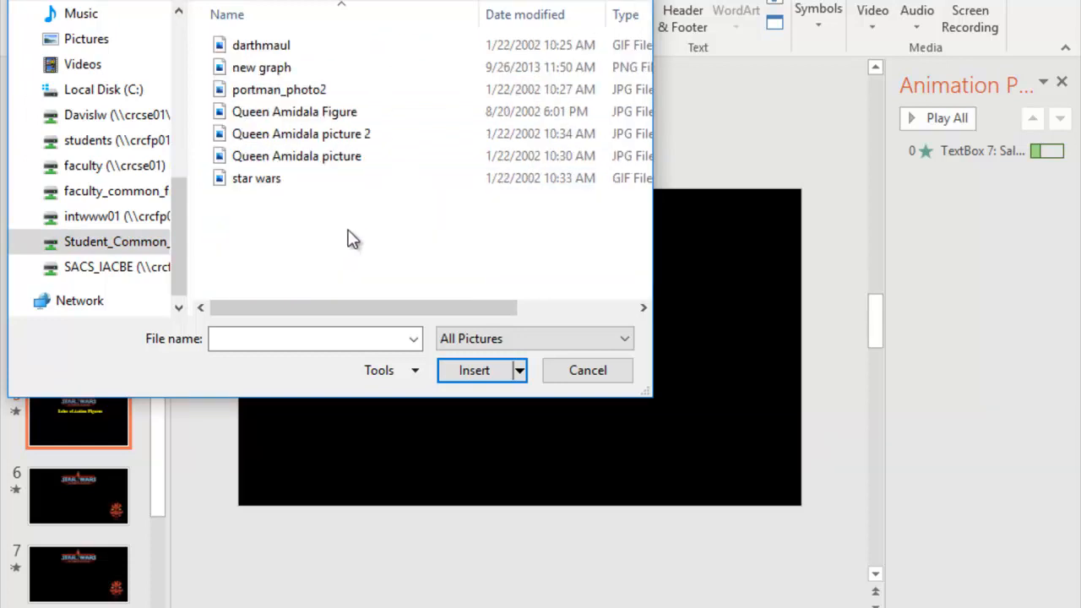
left_click(260, 70)
left_click(464, 375)
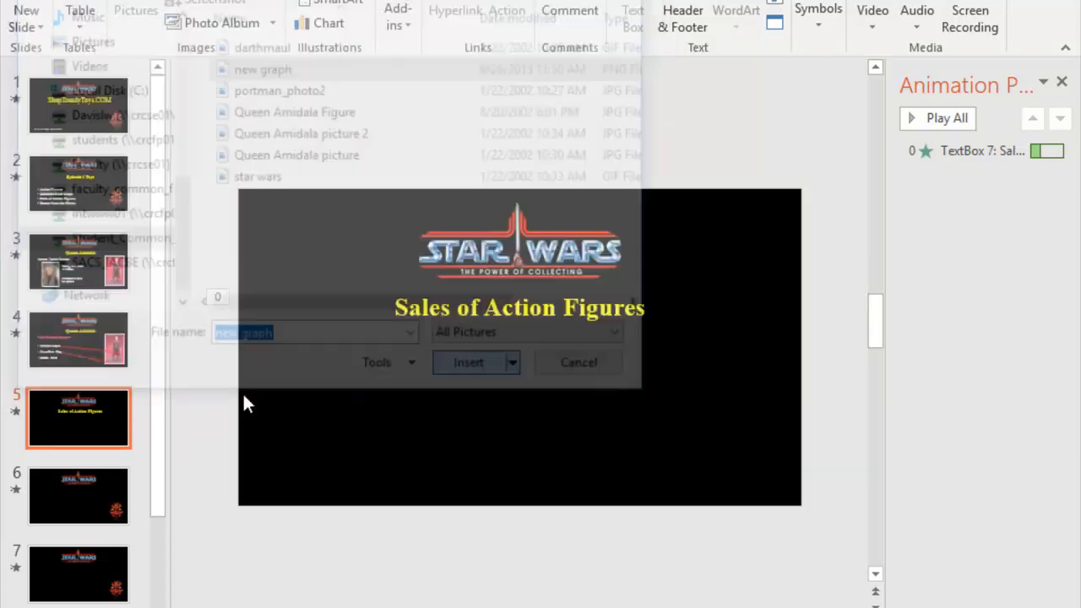
left_click_drag(482, 370, 454, 437)
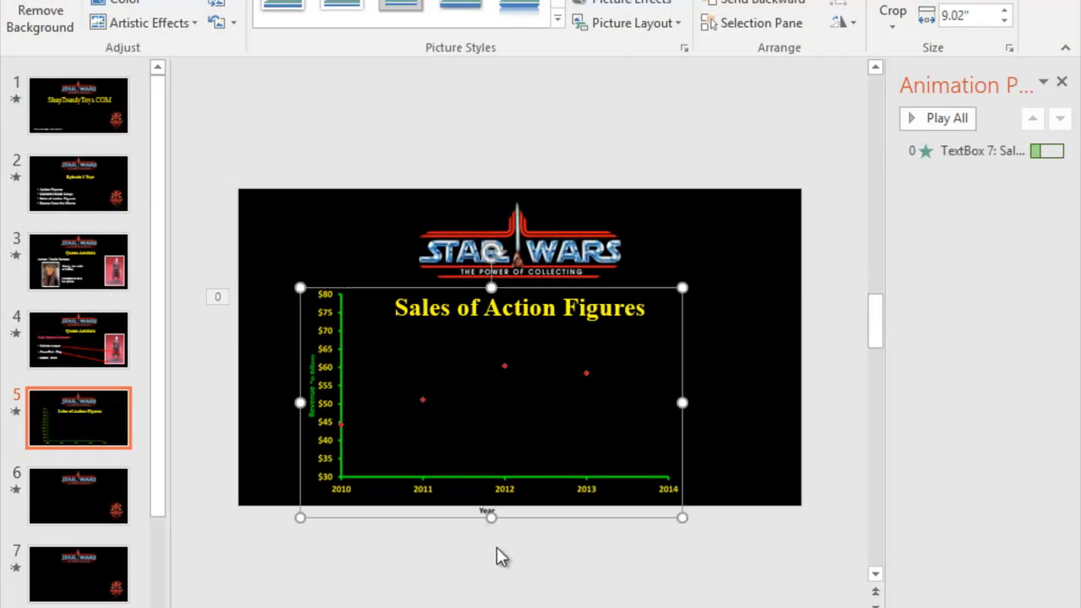
left_click(757, 455)
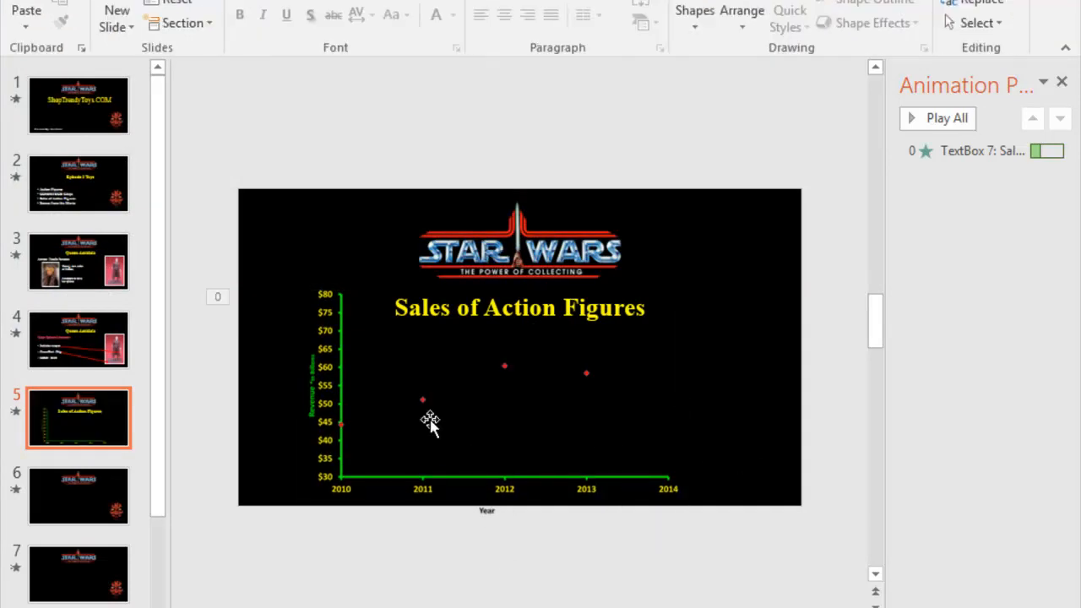
Add a Spiral In entrance animation to the graph picture and set it to start after the previous animation.
left_click(527, 437)
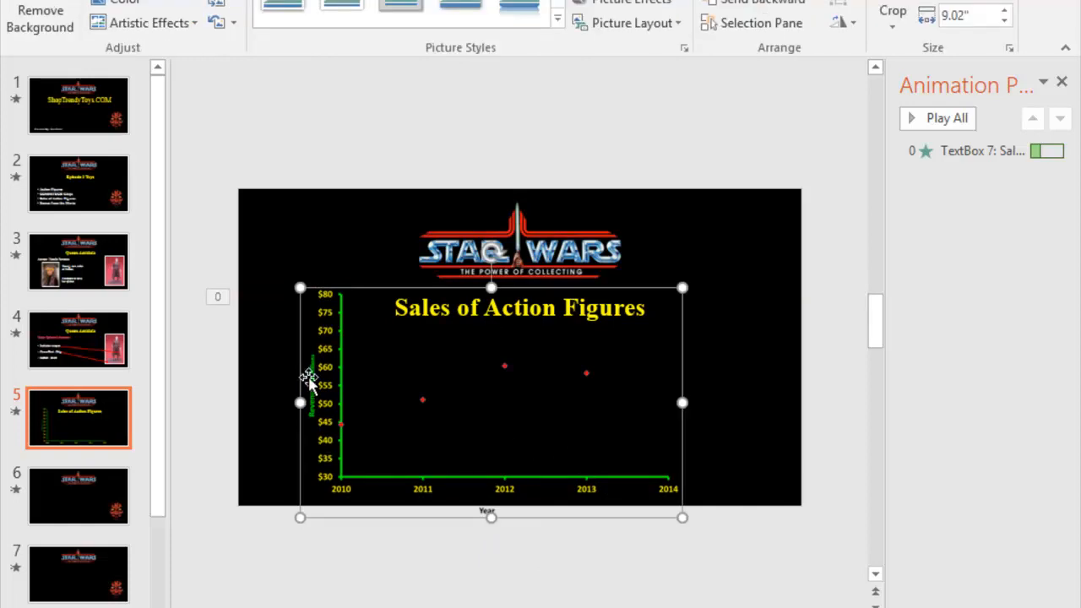
left_click(558, 2)
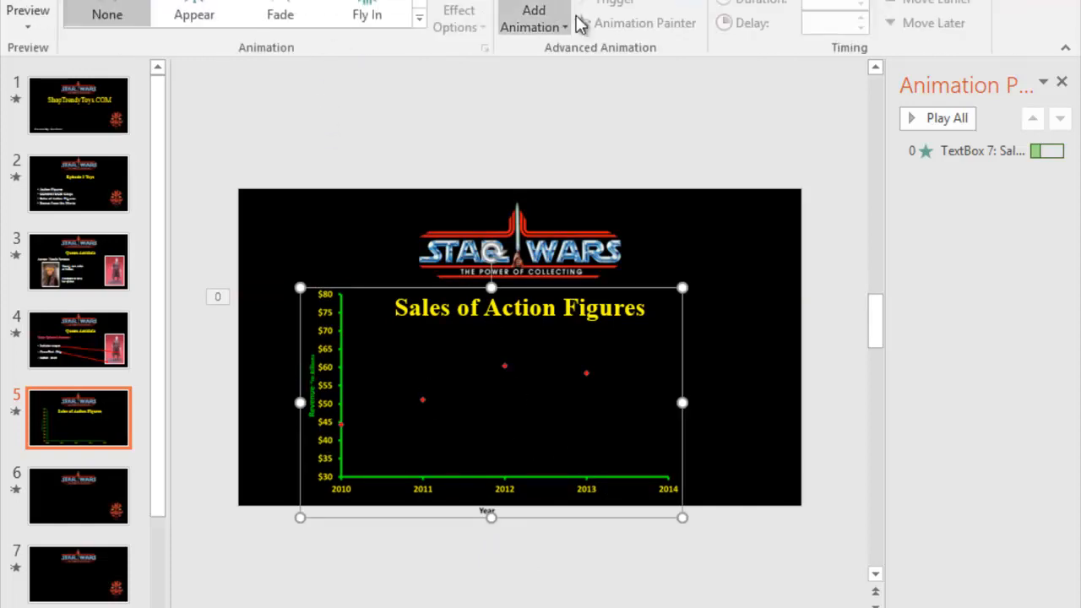
left_click(532, 17)
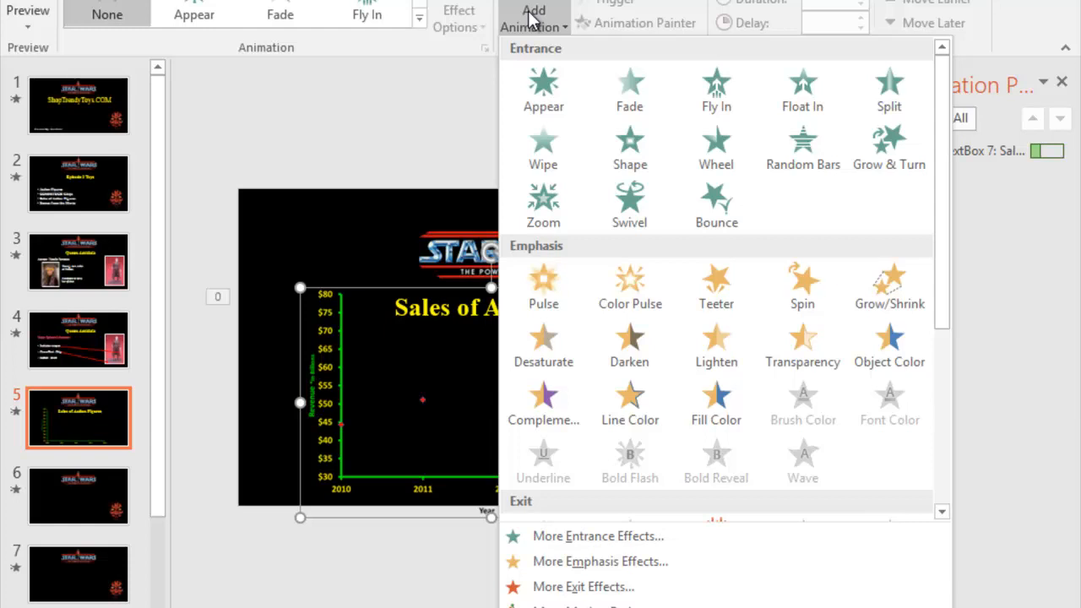
left_click(566, 536)
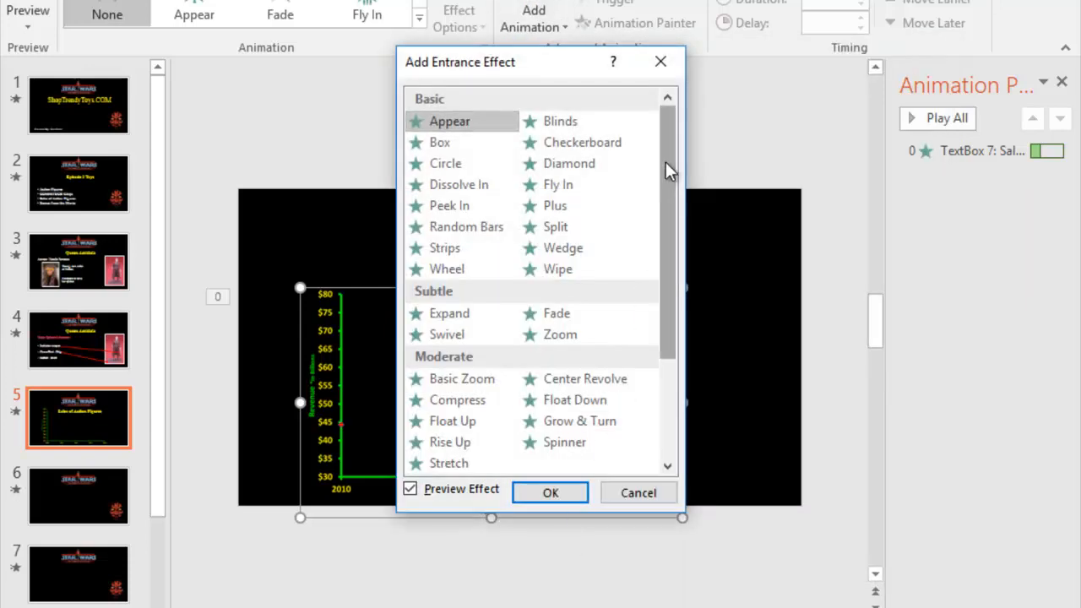
left_click_drag(673, 145, 675, 252)
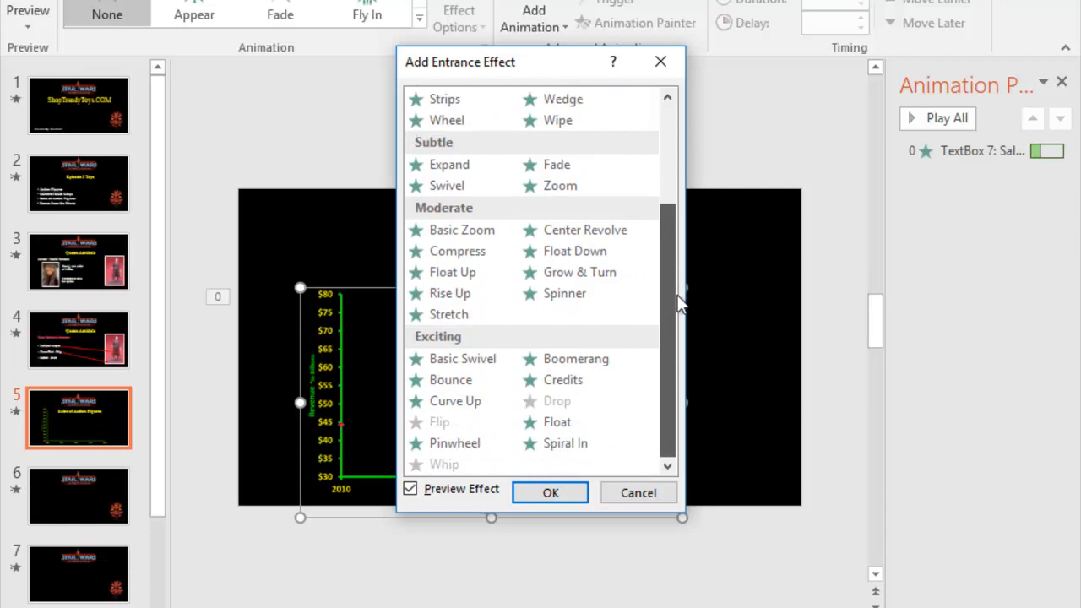
left_click(559, 449)
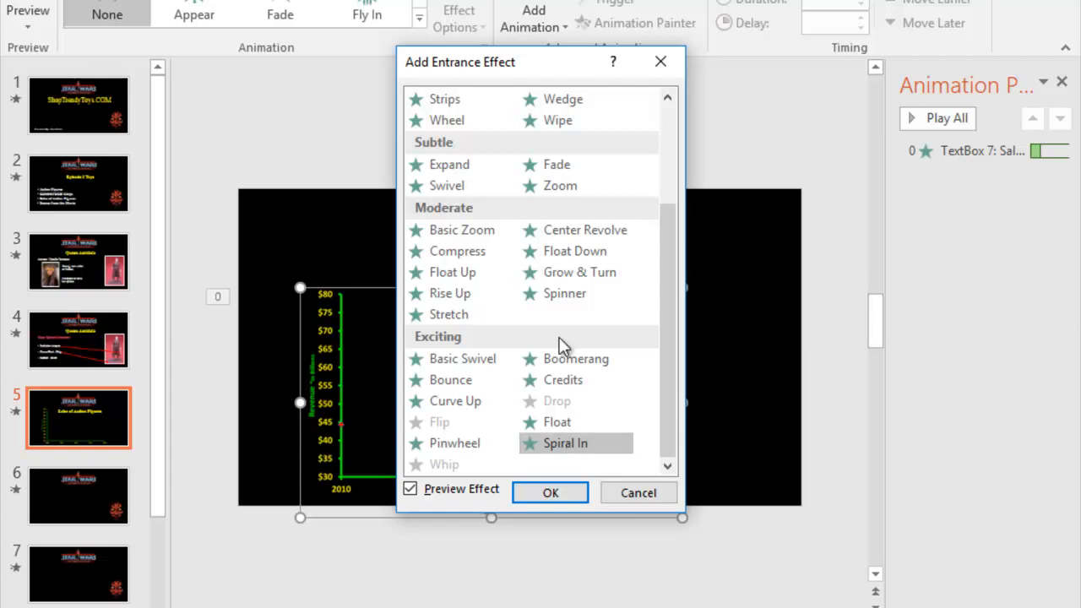
left_click(549, 494)
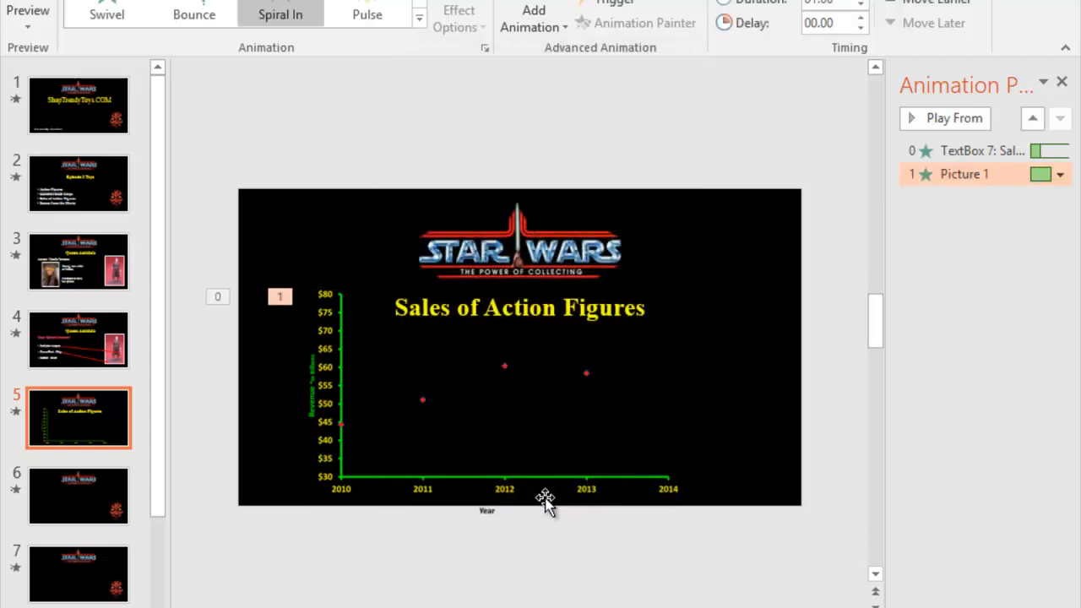
left_click(1060, 175)
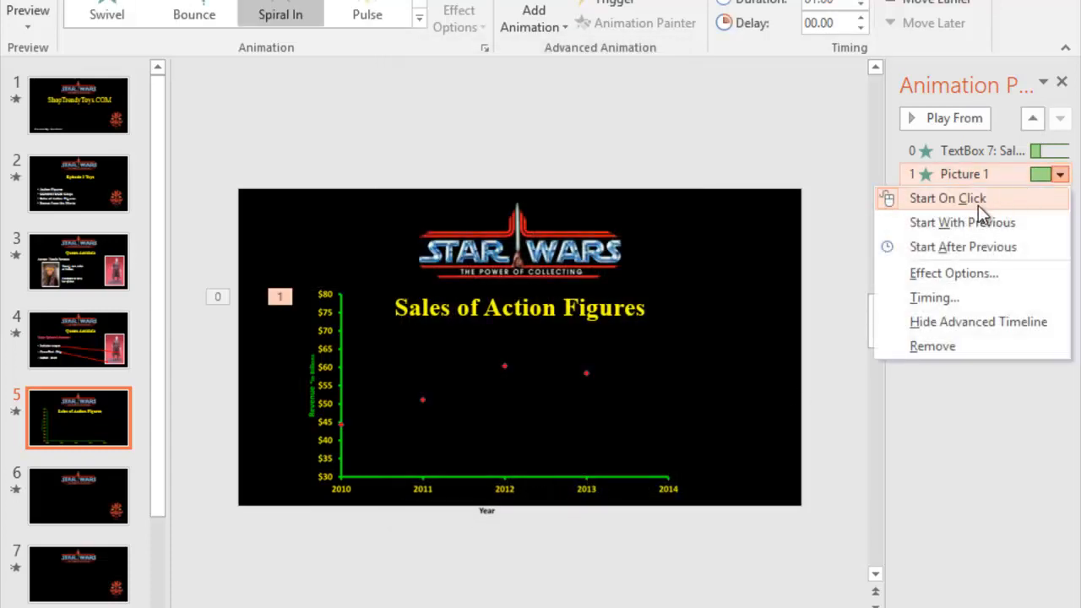
left_click(976, 249)
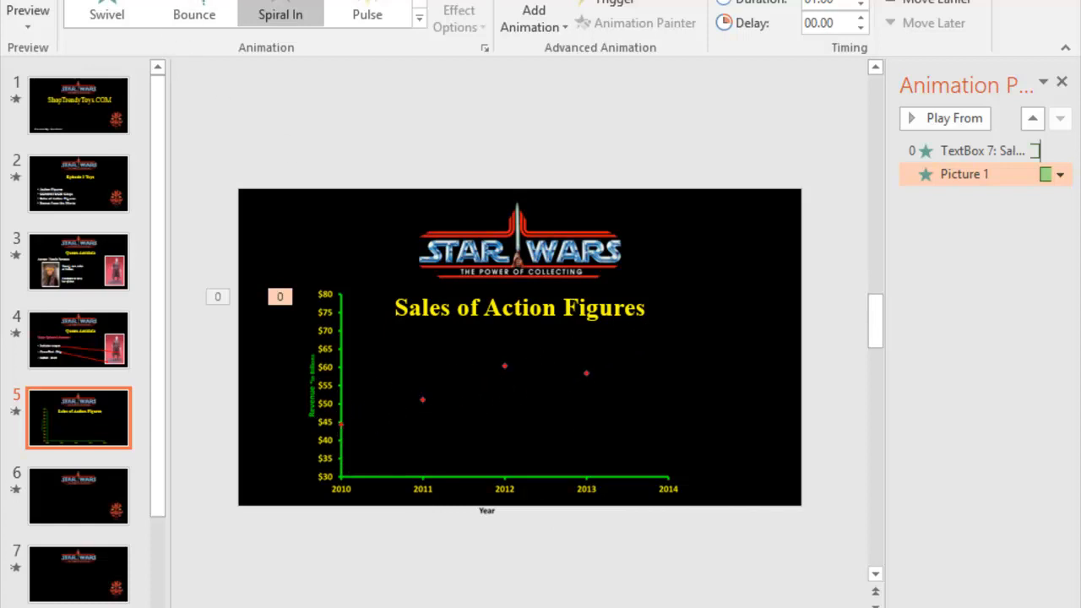
Draw a straight trend line on the graph from the 2010 data point to just above the 2013 data point.
left_click(103, 0)
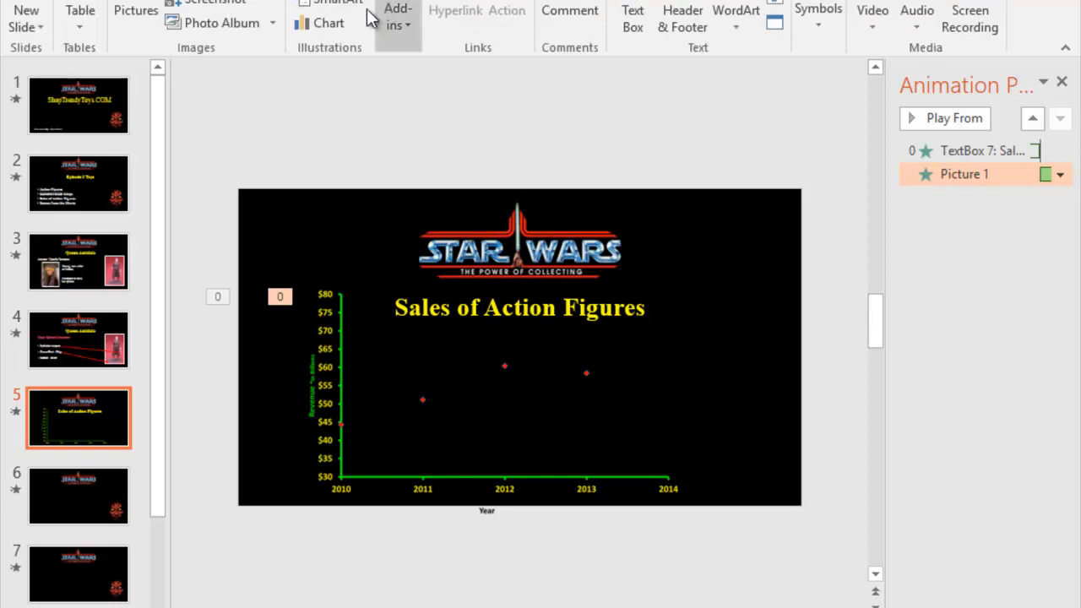
left_click(324, 0)
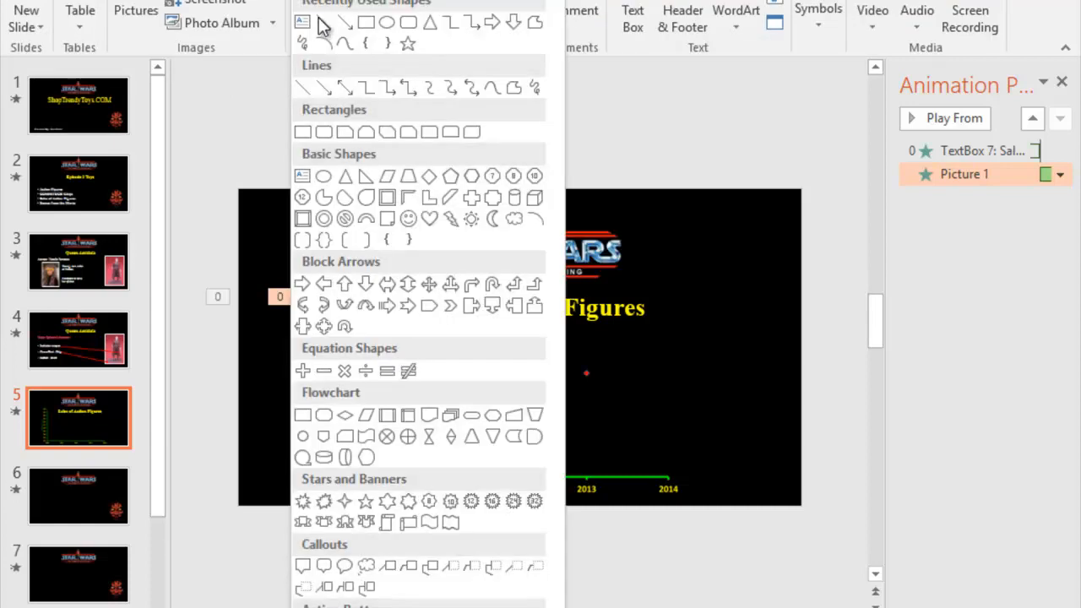
left_click(302, 91)
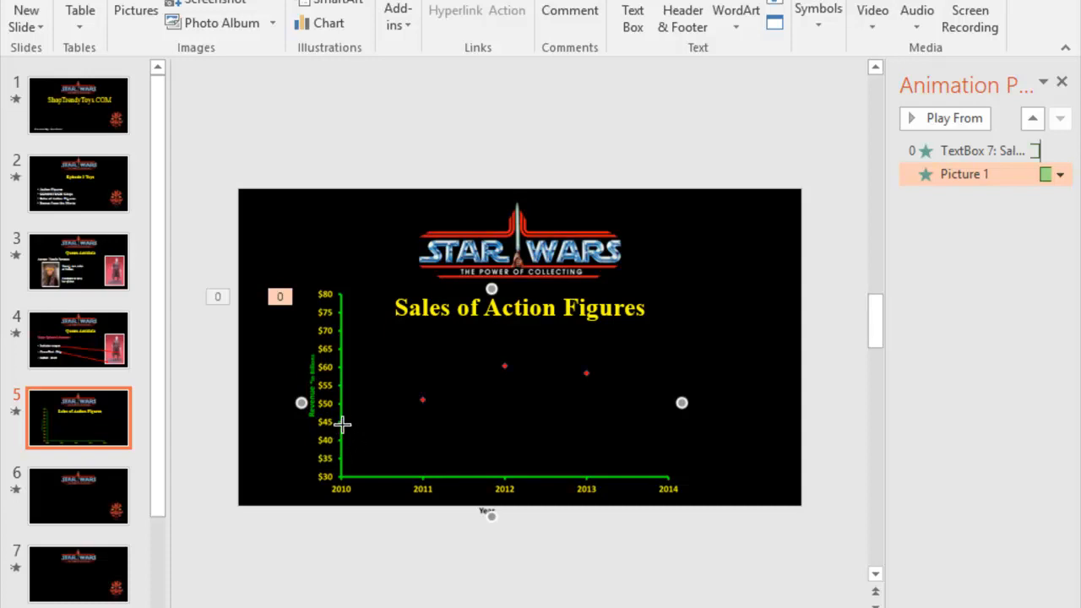
left_click_drag(340, 423, 580, 362)
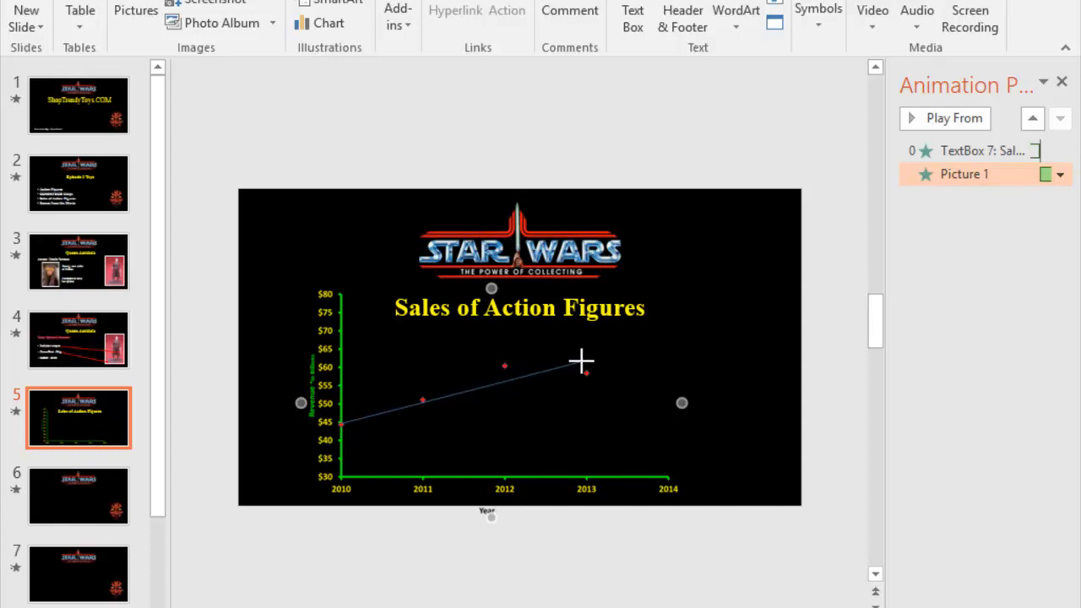
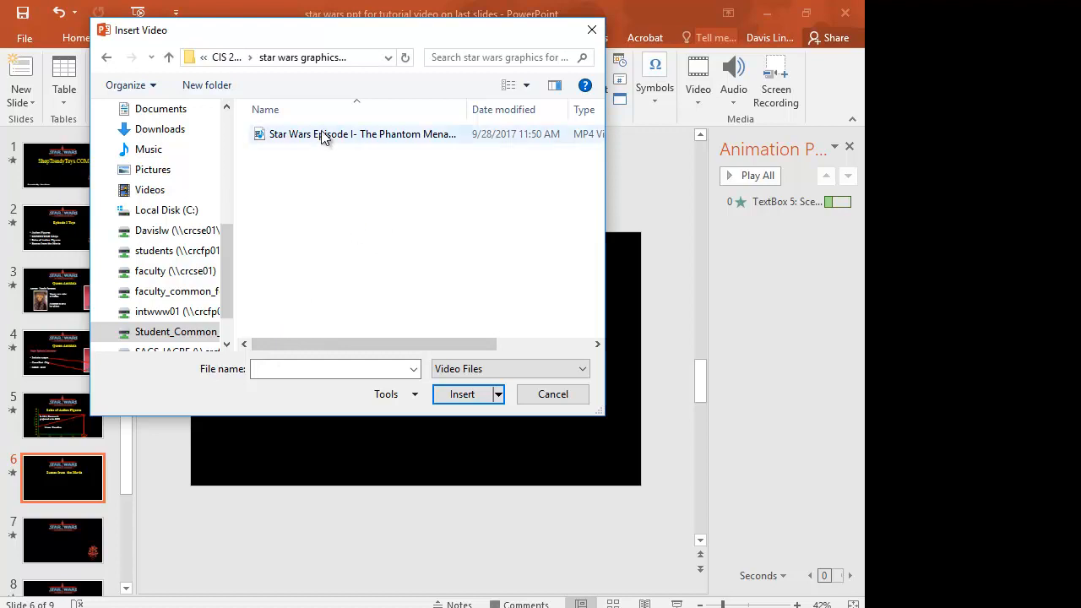
Insert the "Star Wars Episode I- The Phantom Menace" trailer video on slide 6 and resize it to about 7.52" wide below the title.
left_click(323, 135)
left_click(460, 395)
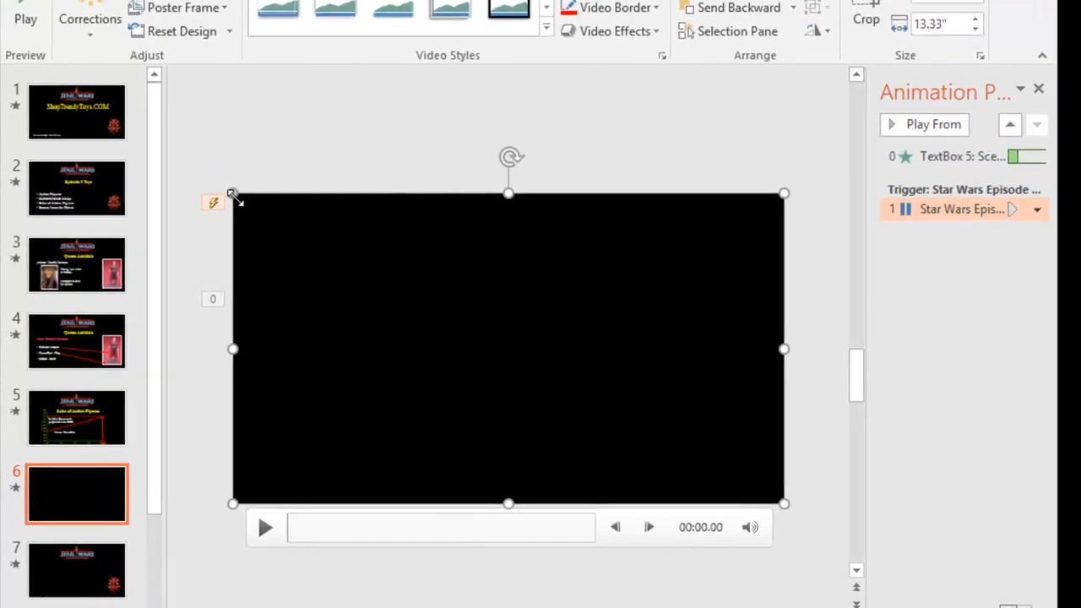
left_click_drag(196, 226, 385, 423)
left_click_drag(802, 318, 710, 370)
left_click_drag(598, 441, 543, 414)
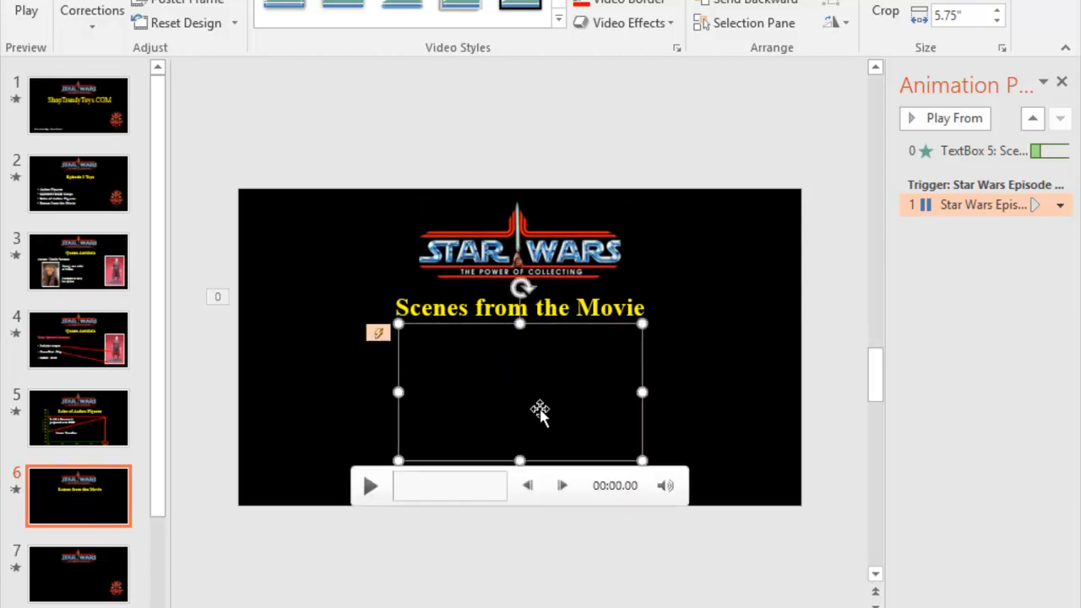
left_click_drag(644, 461, 646, 474)
left_click_drag(397, 476, 375, 508)
left_click(546, 452)
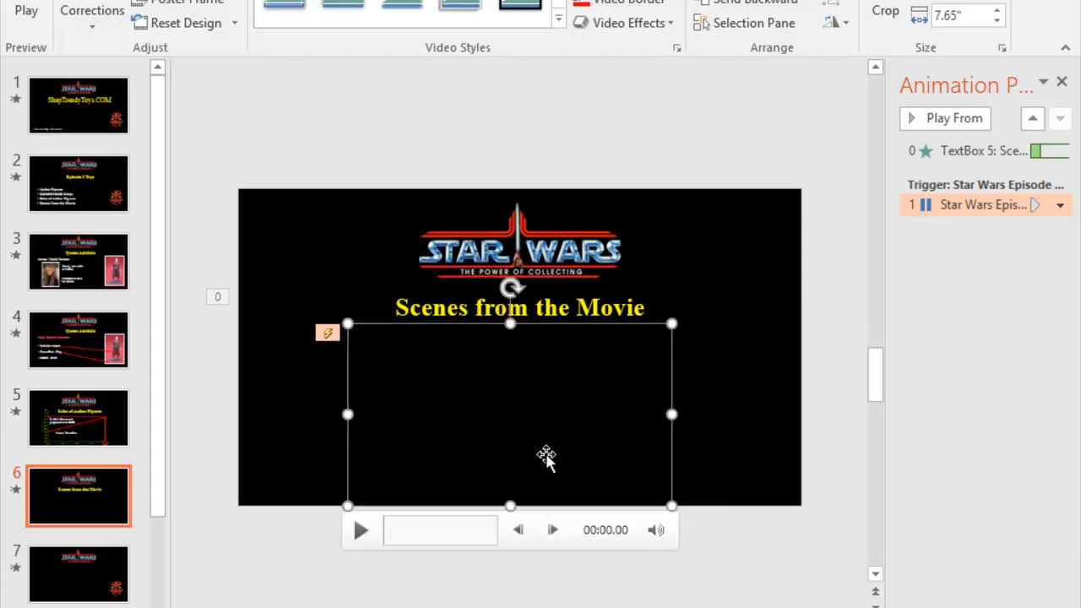
left_click_drag(346, 507, 355, 504)
left_click_drag(673, 506, 667, 490)
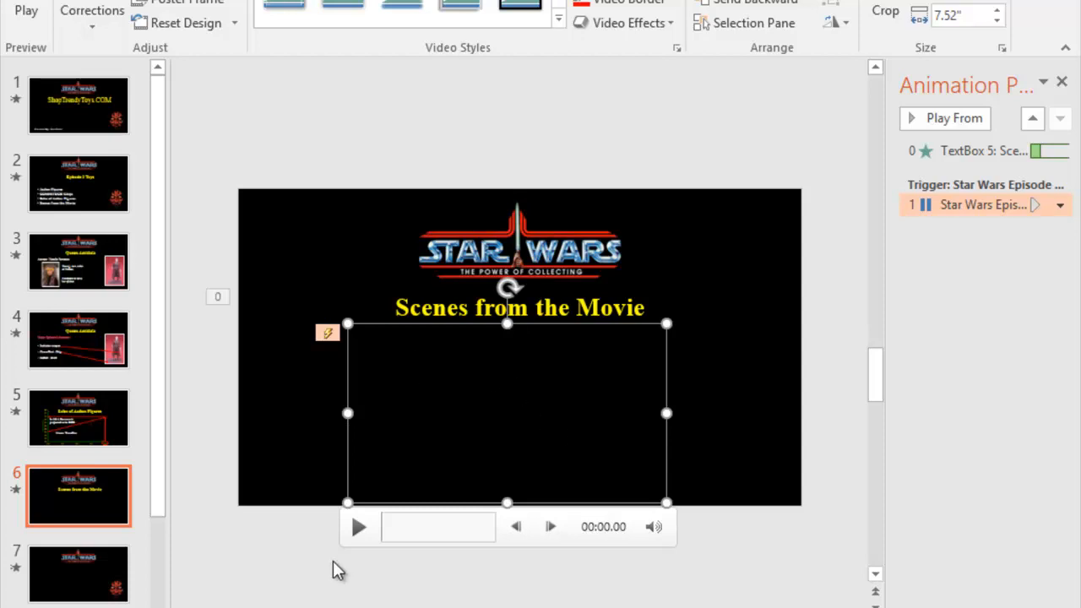
Preview the trailer's opening seconds and trim the video to start at 00:12.659 and end at 00:54.763.
left_click(357, 533)
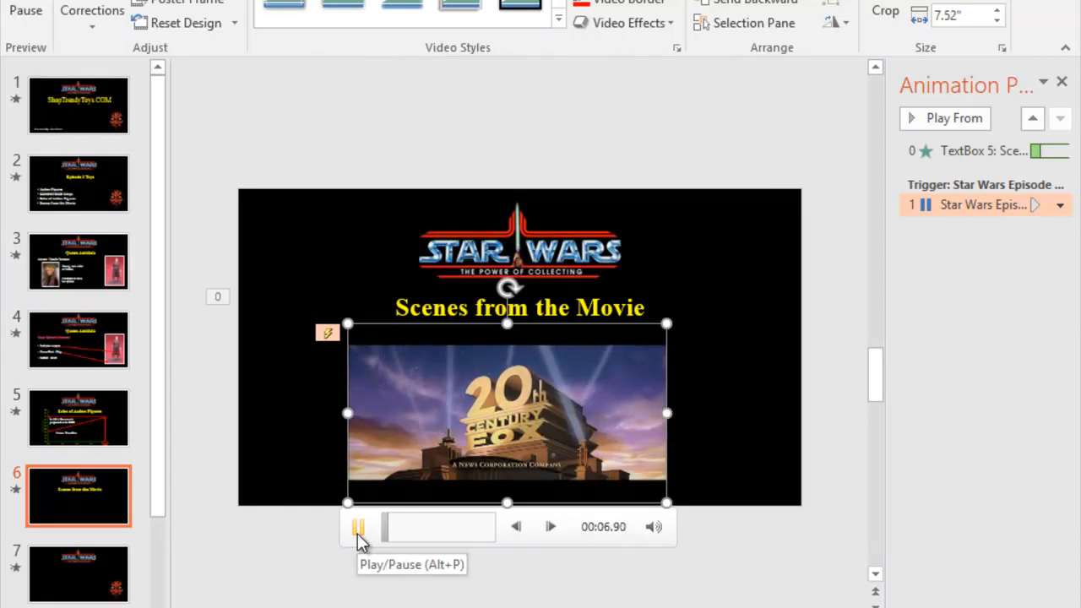
left_click(359, 531)
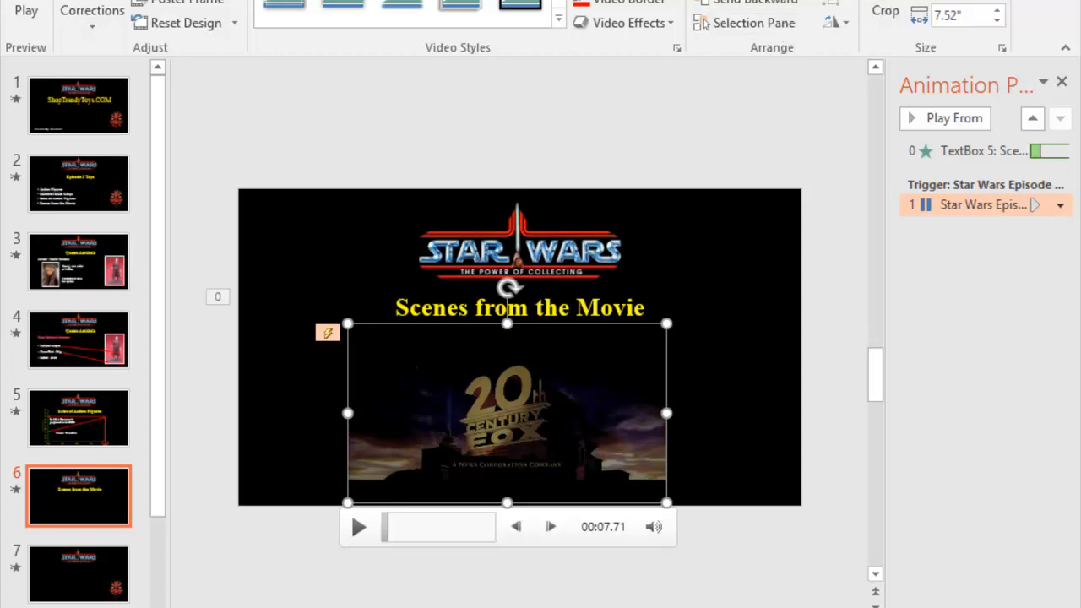
left_click(659, 1)
left_click(598, 1)
left_click(659, 1)
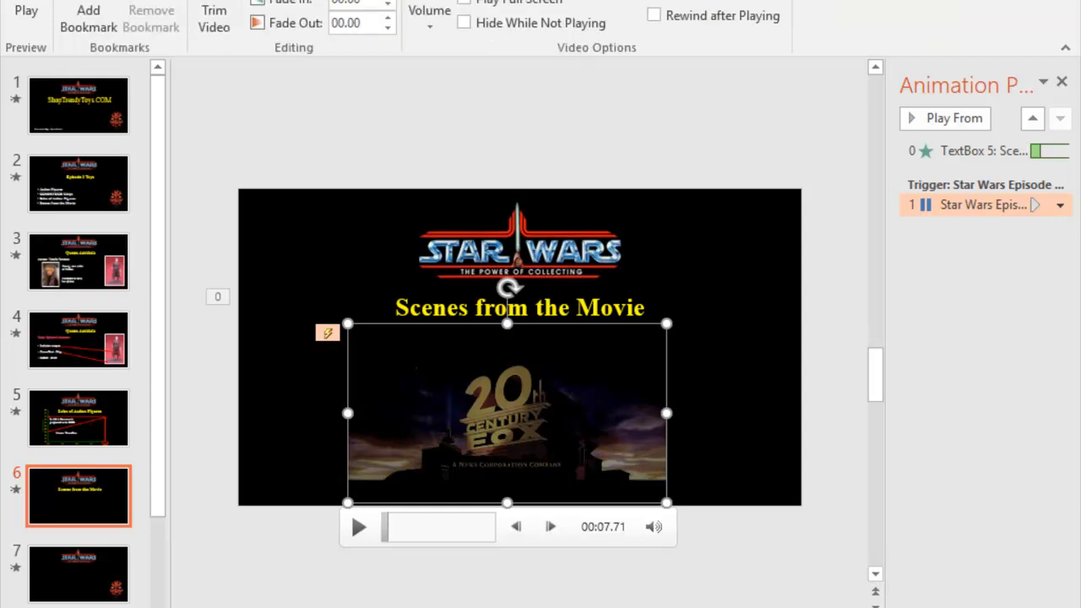
left_click(214, 19)
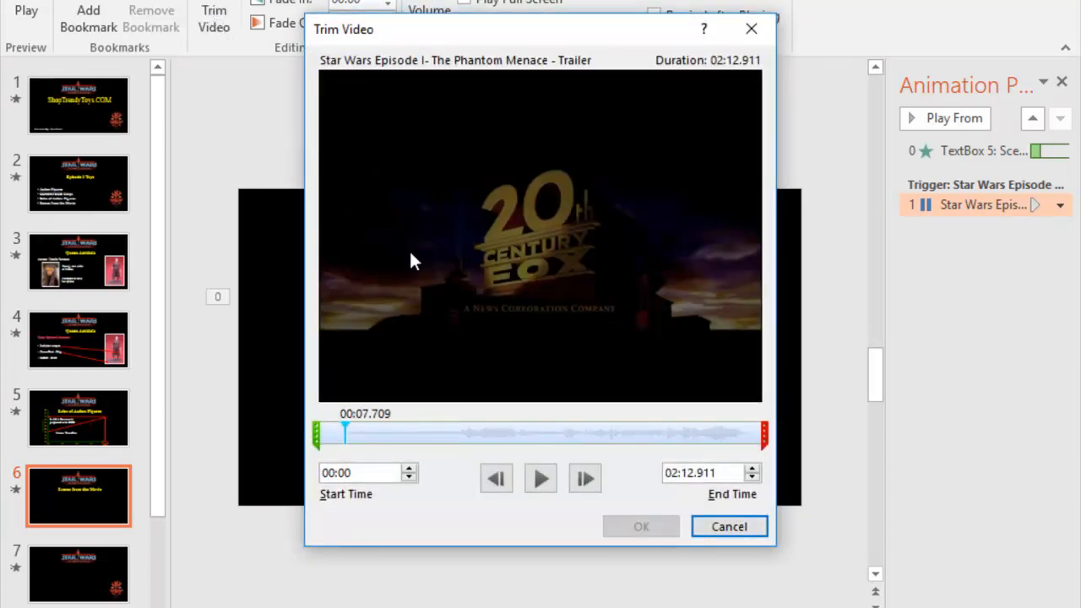
left_click_drag(316, 435, 359, 435)
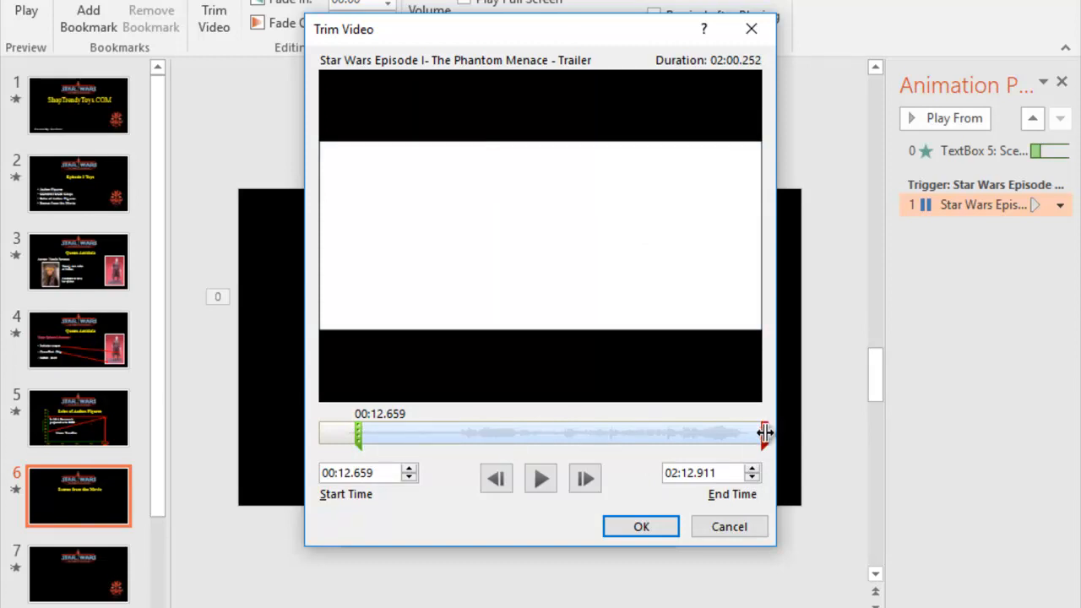
mouse_move(766, 431)
left_mouse_down()
mouse_move(480, 435)
mouse_move(504, 434)
left_mouse_up()
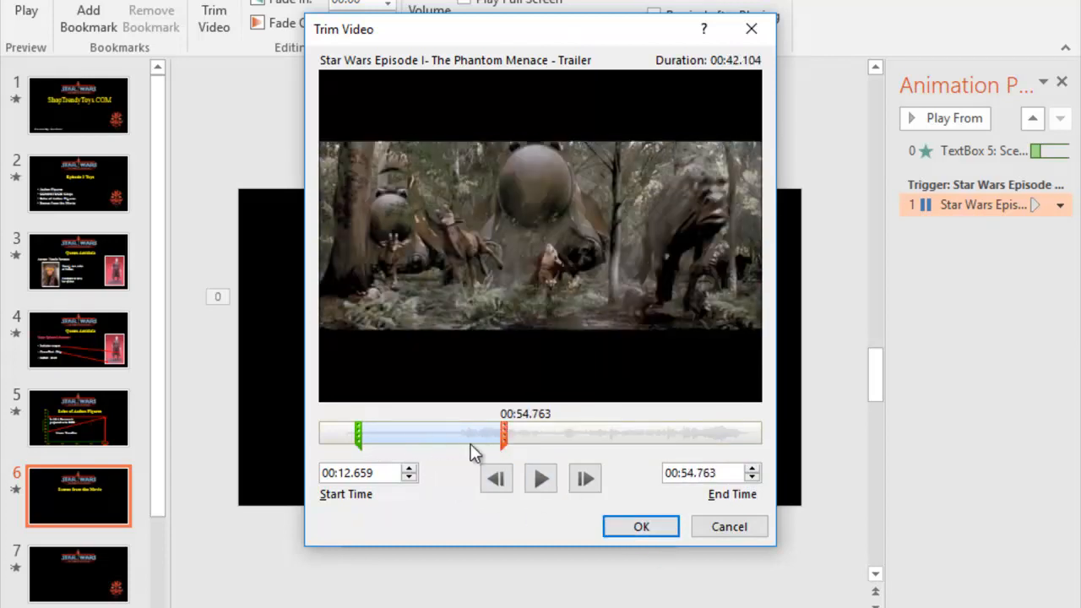
left_click(639, 533)
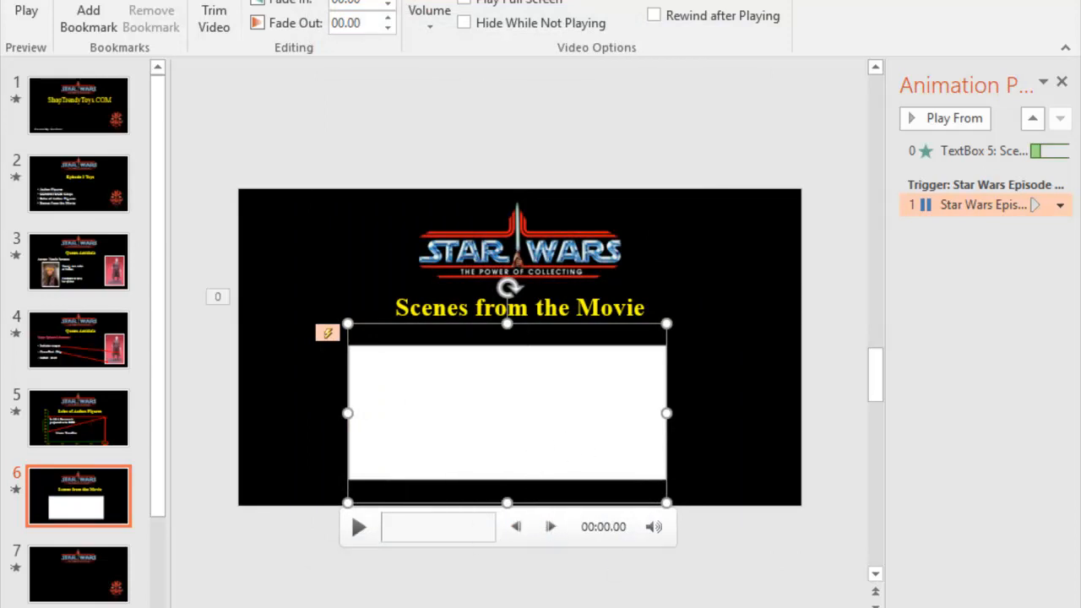
Play and pause the trimmed trailer in the slide show from slide 6, and delete the video from the slide.
key("shift+F5")
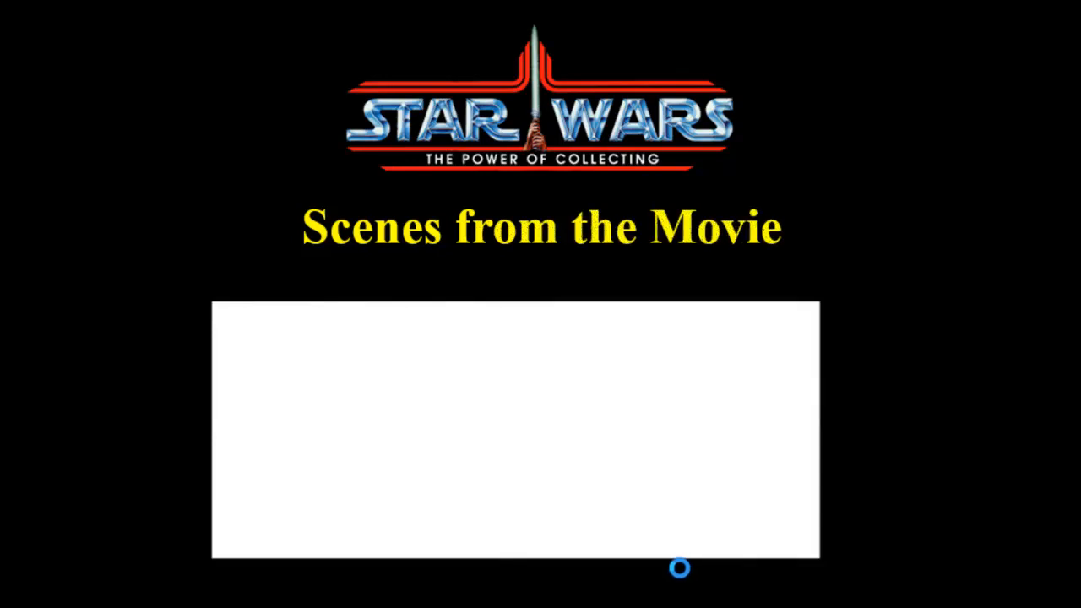
mouse_move(431, 355)
left_click(261, 574)
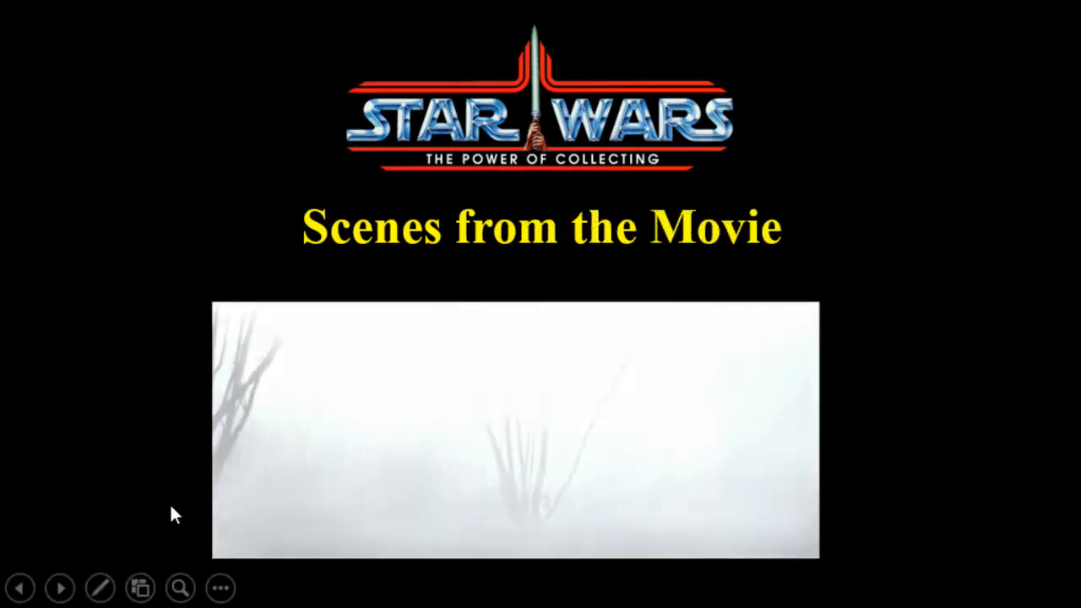
mouse_move(390, 578)
left_click(261, 577)
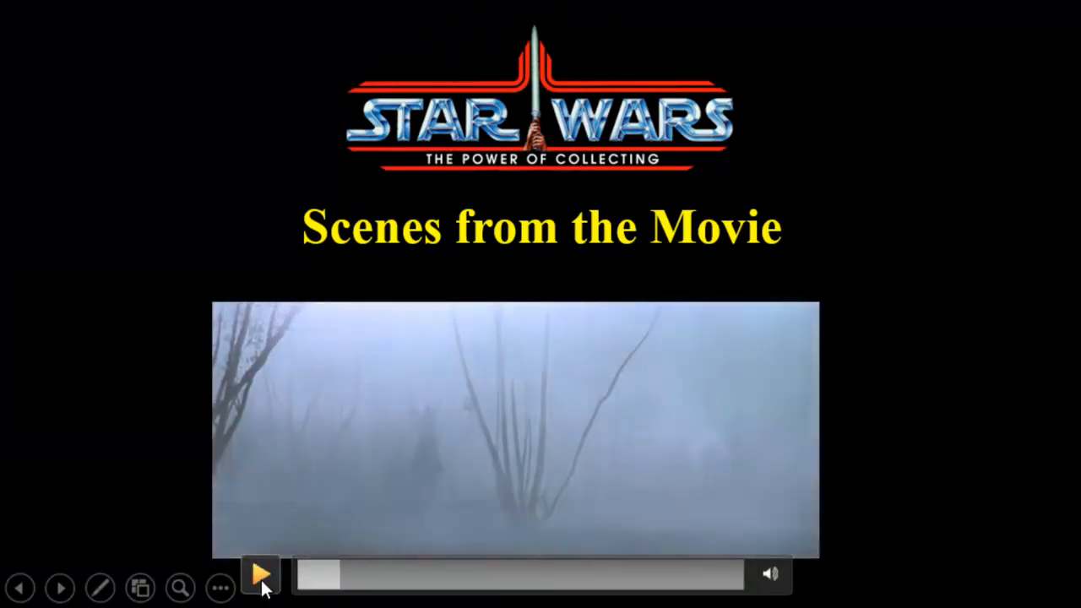
key("Escape")
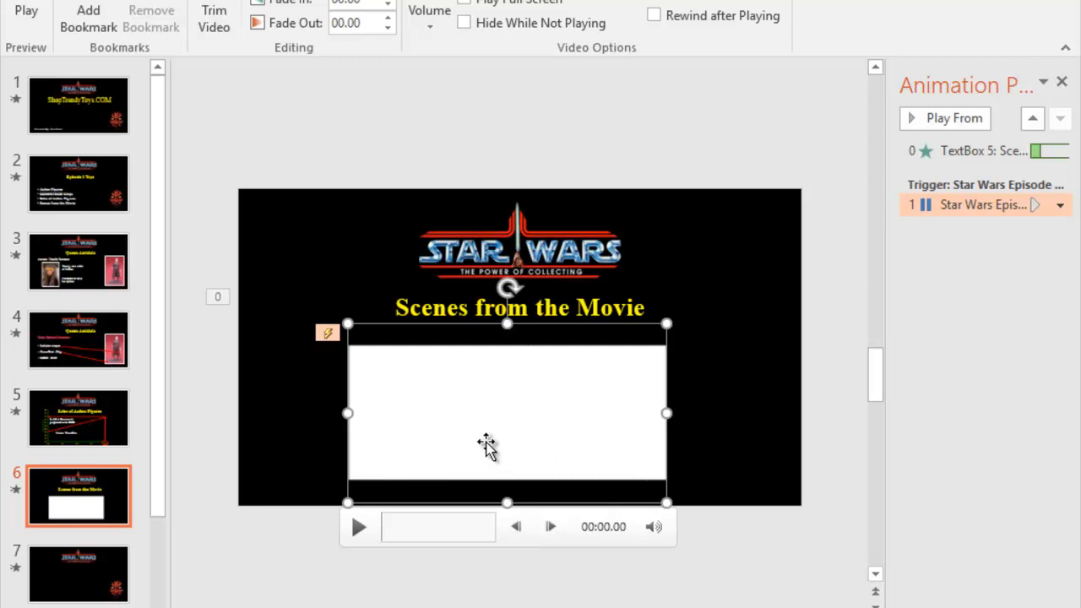
key("Delete")
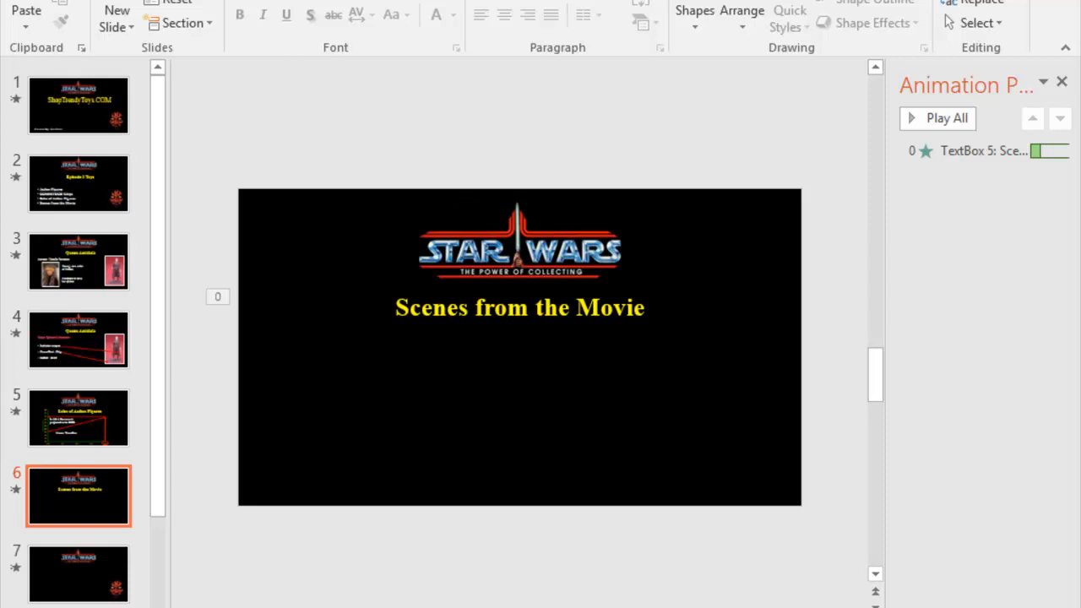
Search YouTube for "star wars Episode 1" and insert the Yoda-thumbnail video "Anakin's Test - Jedi Council Scene" on slide 6.
left_click(872, 17)
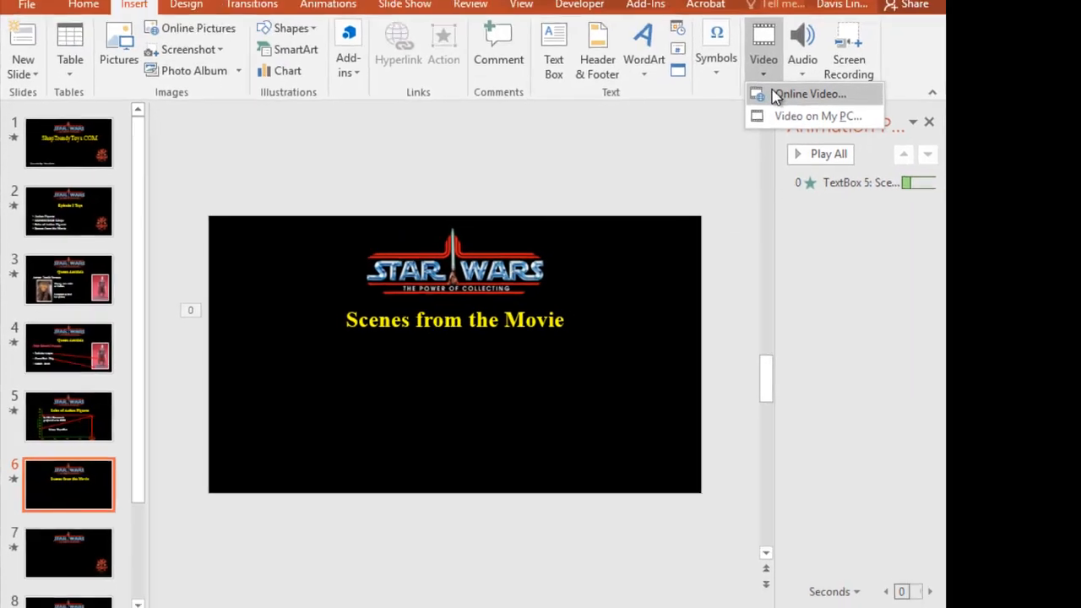
left_click(924, 50)
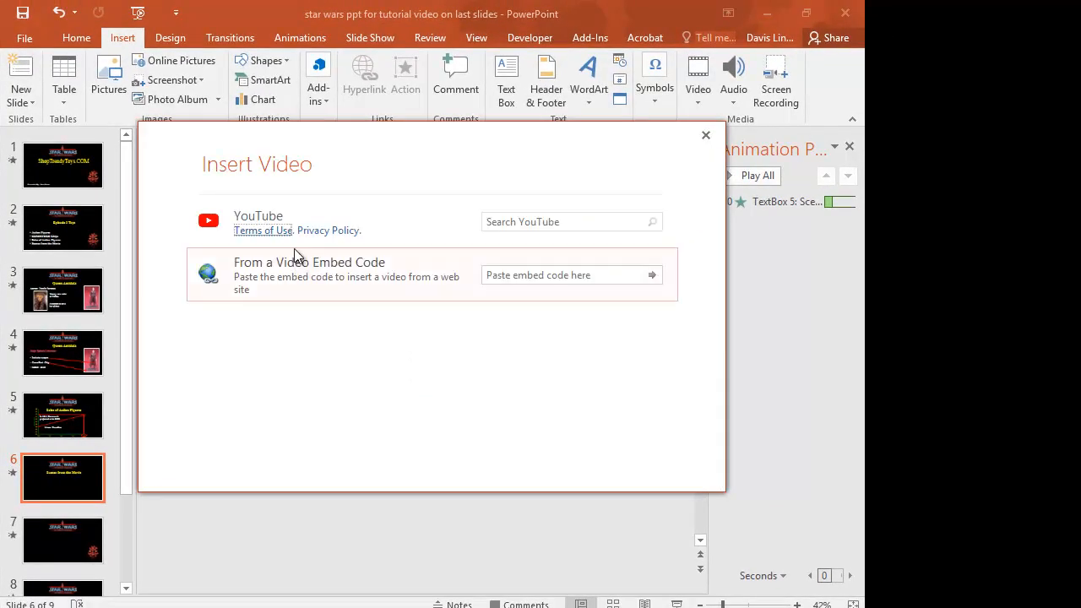
left_click(524, 222)
type("Episode")
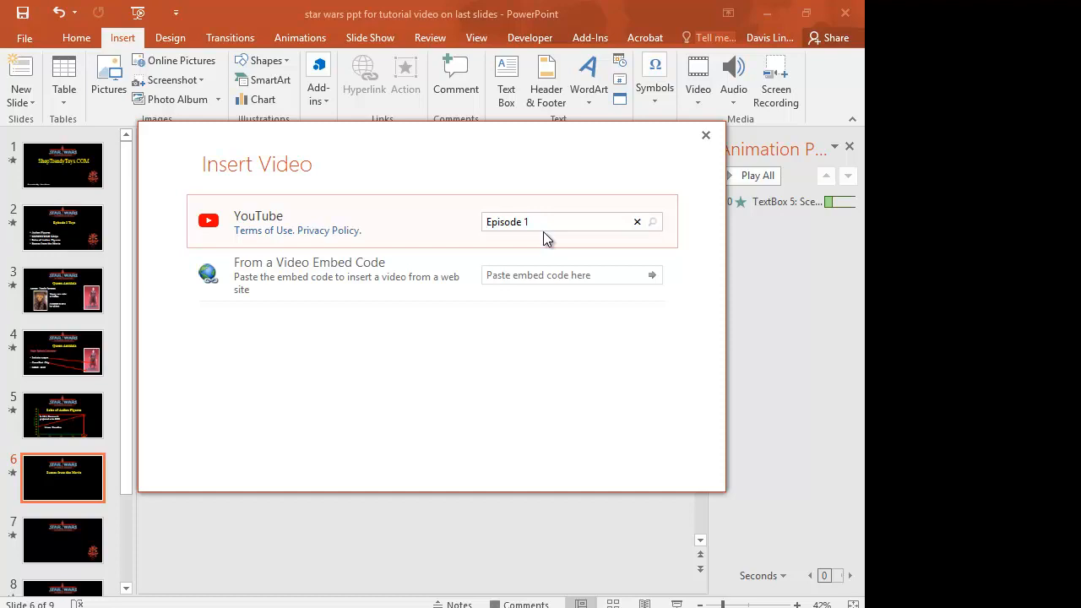
type("star w")
left_click(653, 222)
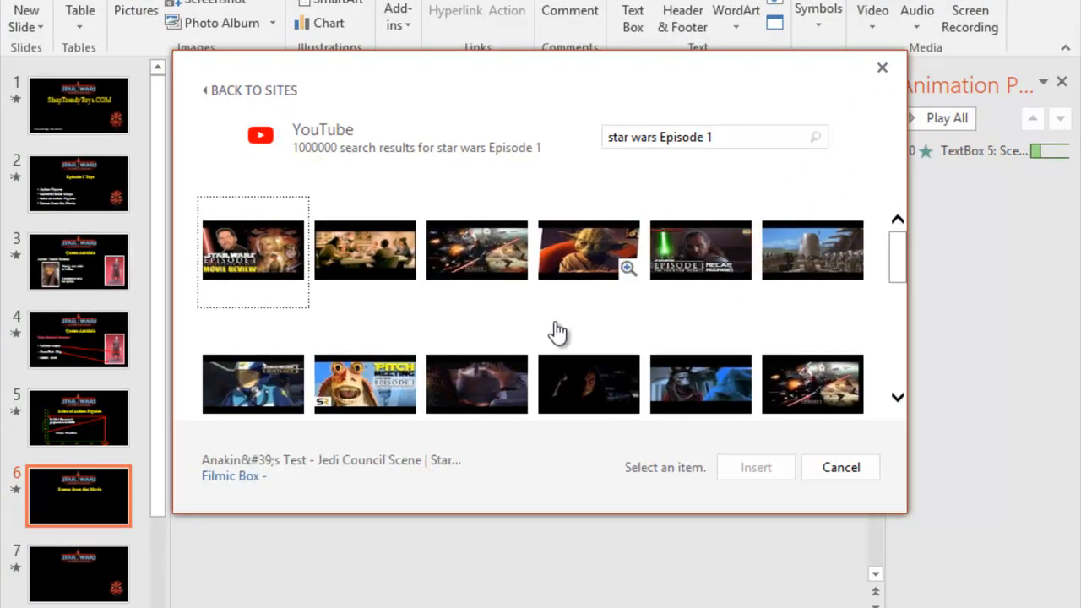
left_click(576, 293)
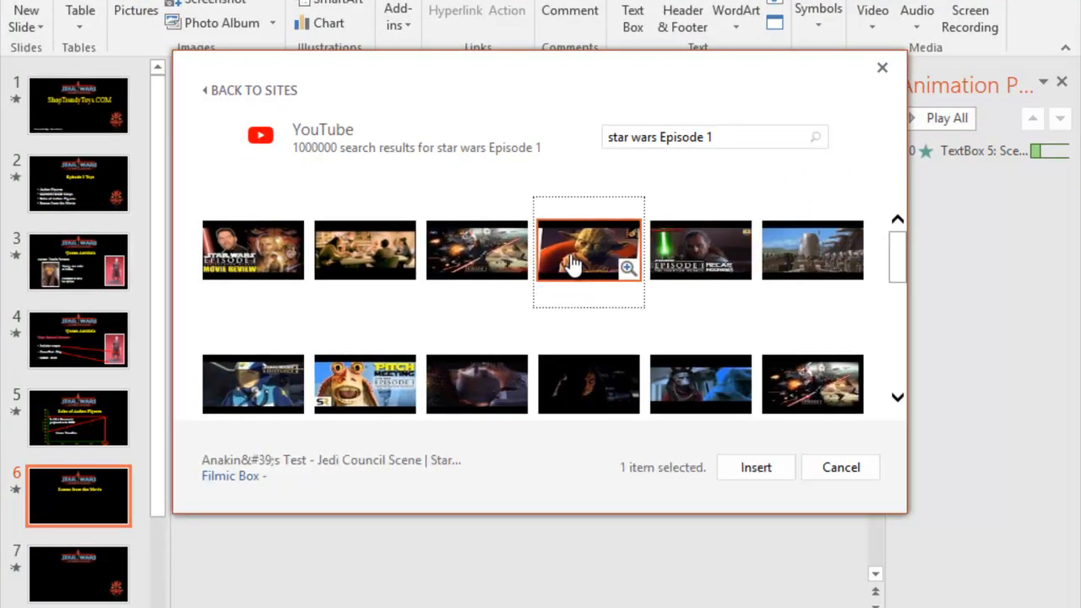
left_click(755, 469)
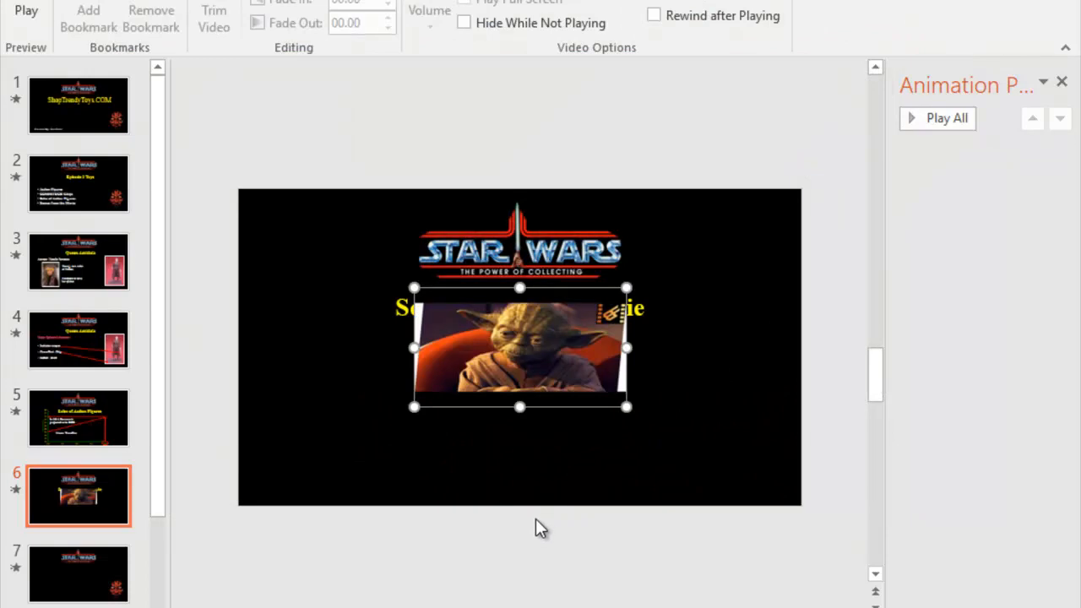
Move the YouTube video below the "Scenes from the Movie" title and enlarge it to fill the space there.
left_click_drag(519, 336, 516, 402)
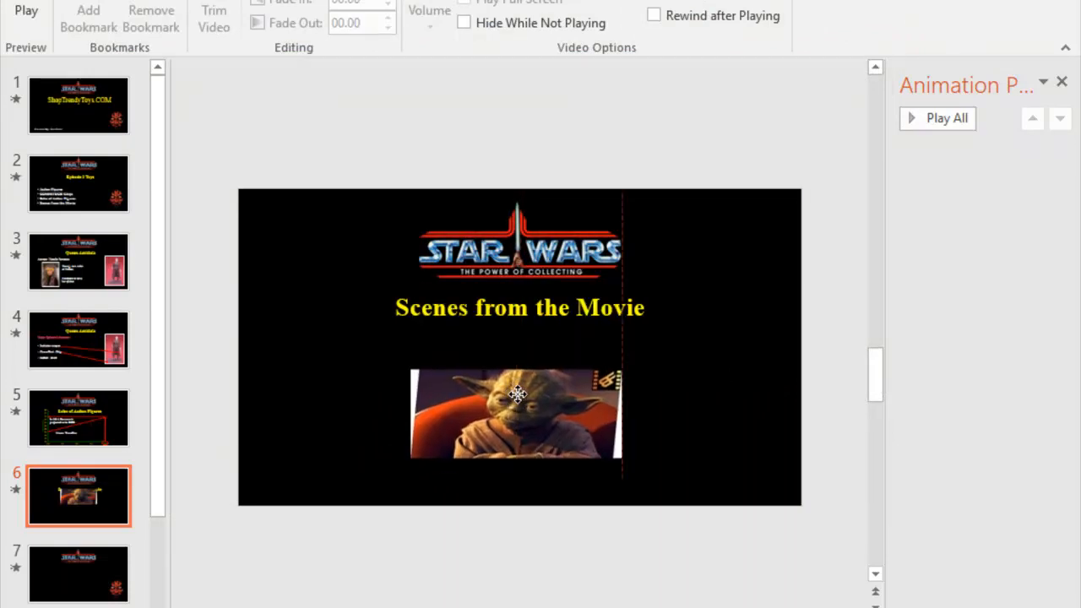
left_click_drag(623, 474, 647, 487)
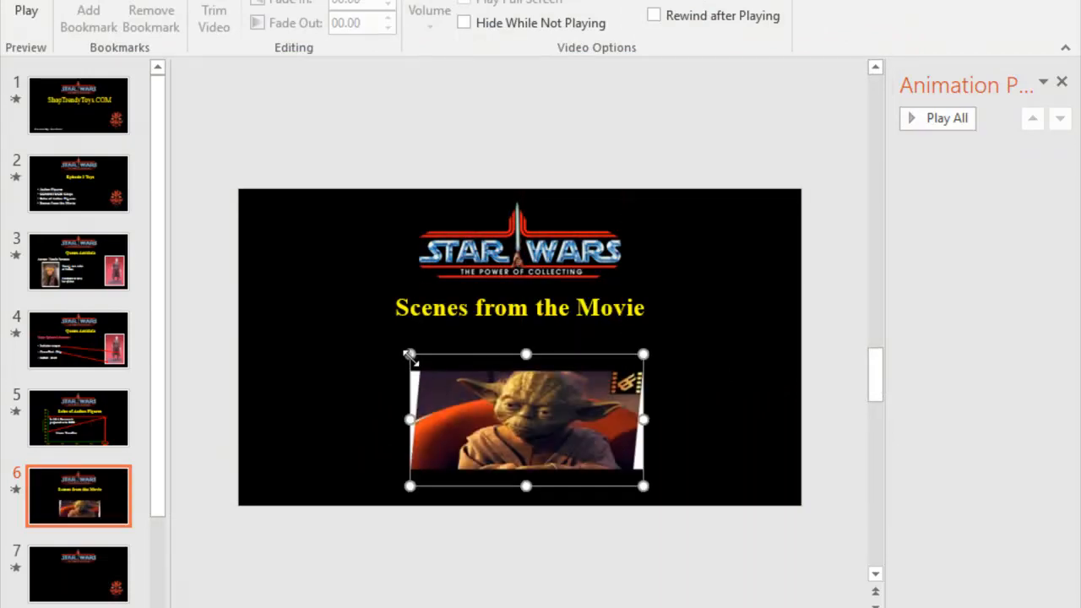
left_click_drag(410, 354, 390, 337)
left_click_drag(643, 332, 651, 330)
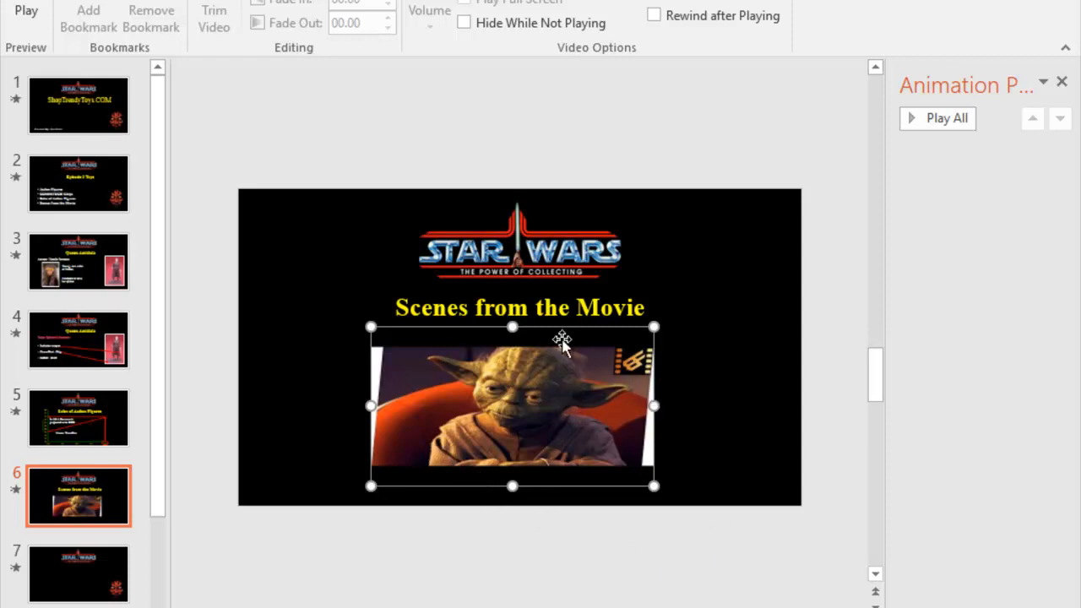
Preview slide 6 in the slide show and delete the YouTube video from the slide.
key("shift+F5")
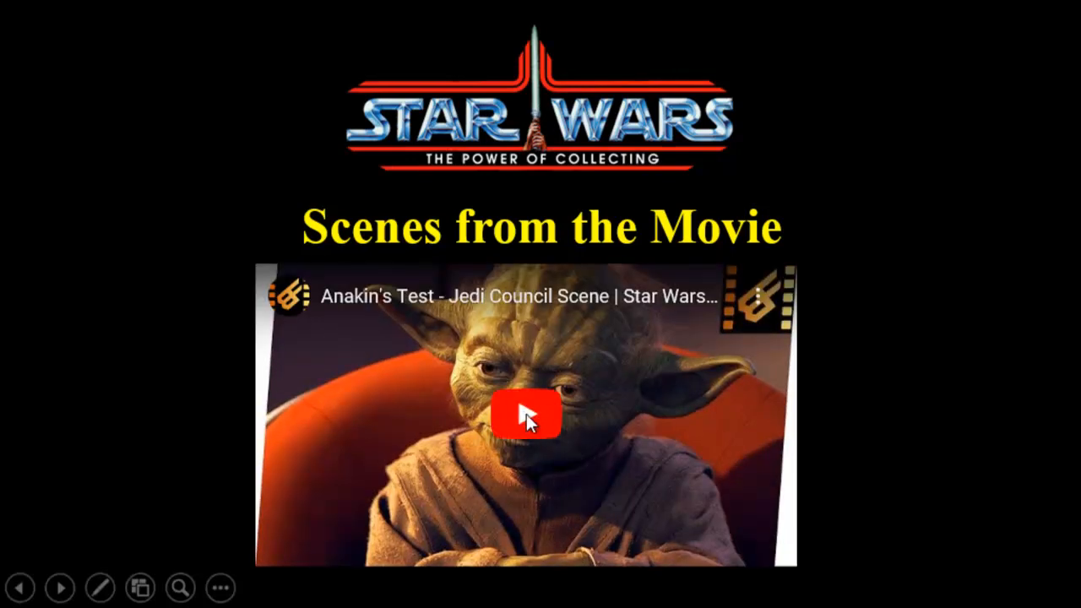
key("Escape")
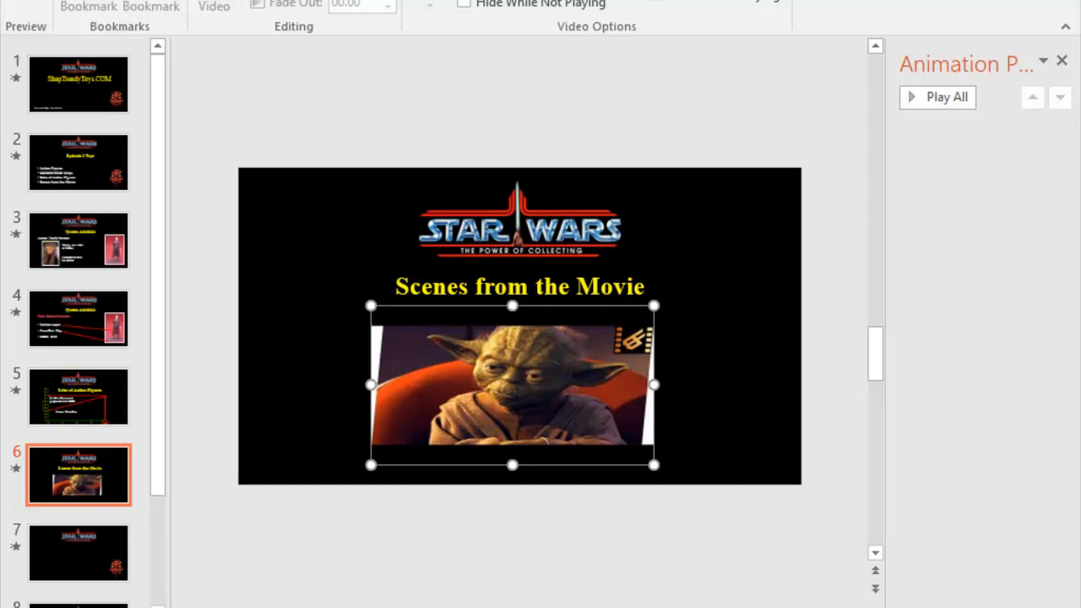
key("Delete")
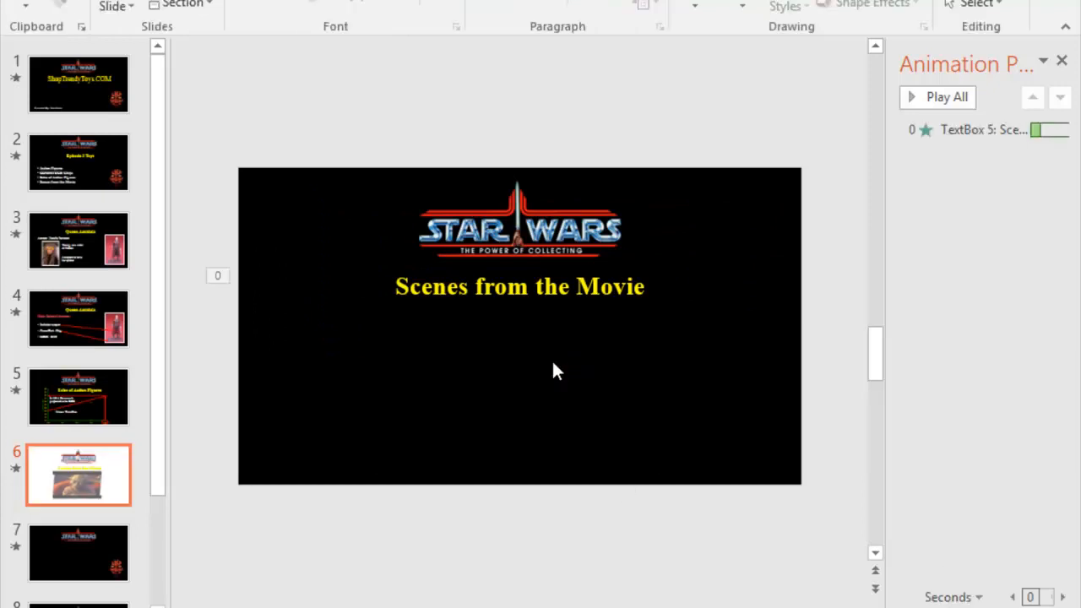
Open the online video insertion options for slide 6 to use a video embed code.
left_click(114, 0)
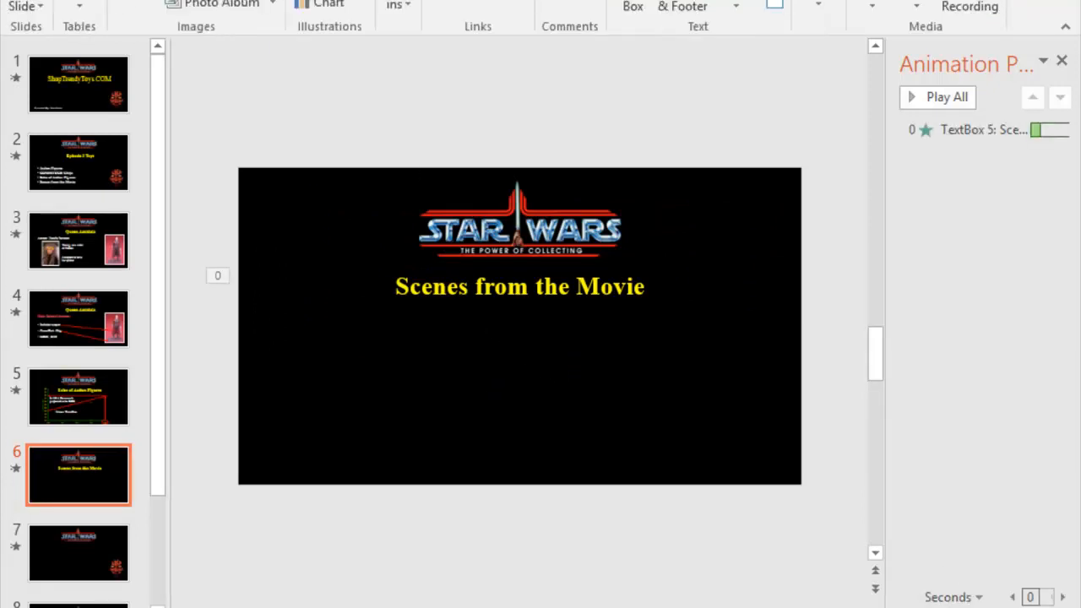
left_click(871, 8)
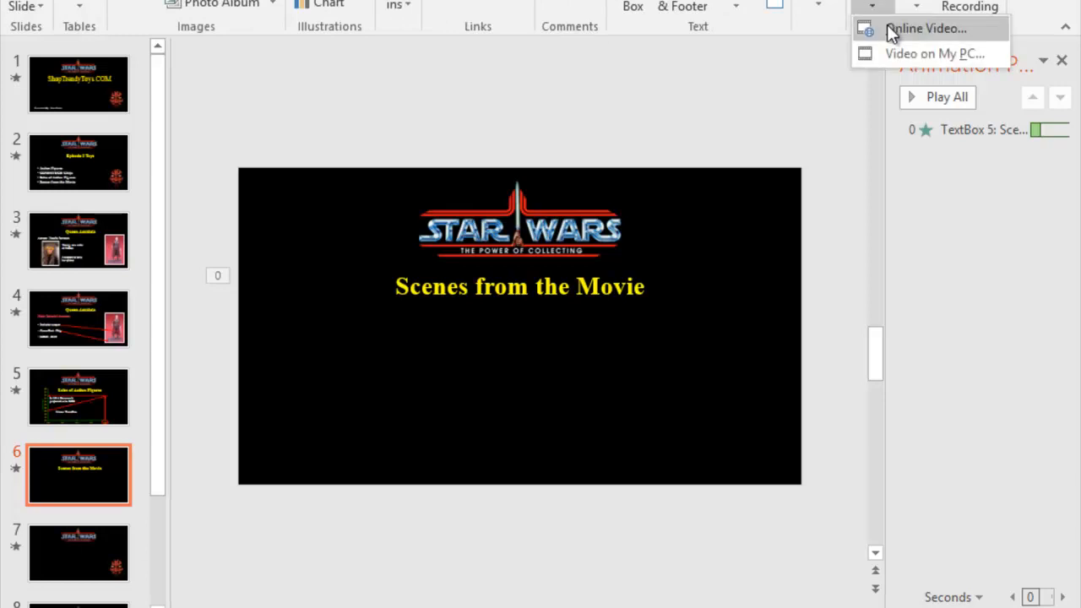
left_click(889, 28)
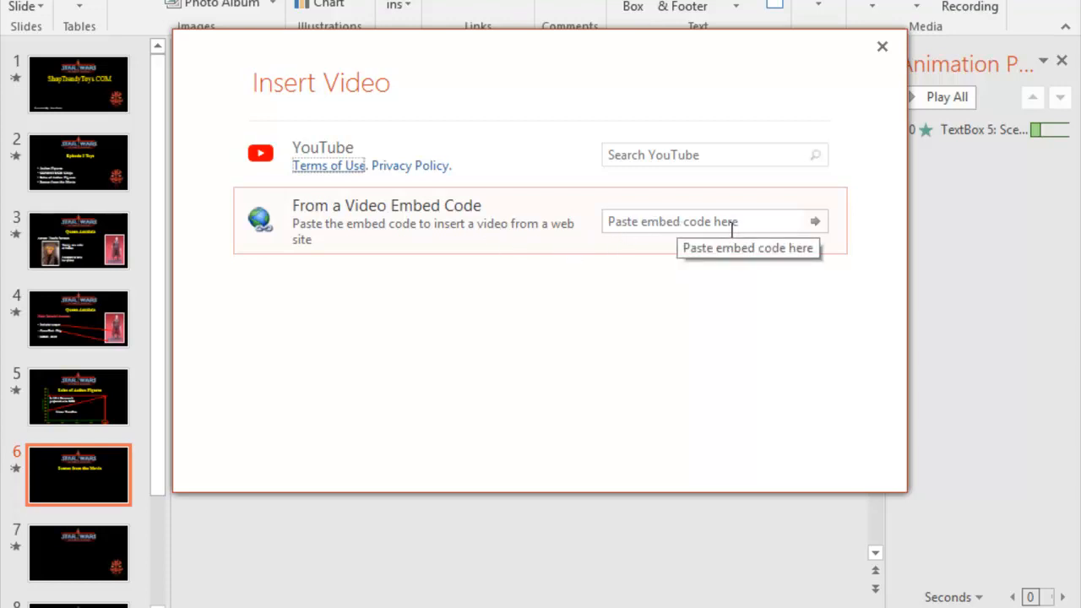
right_click(647, 221)
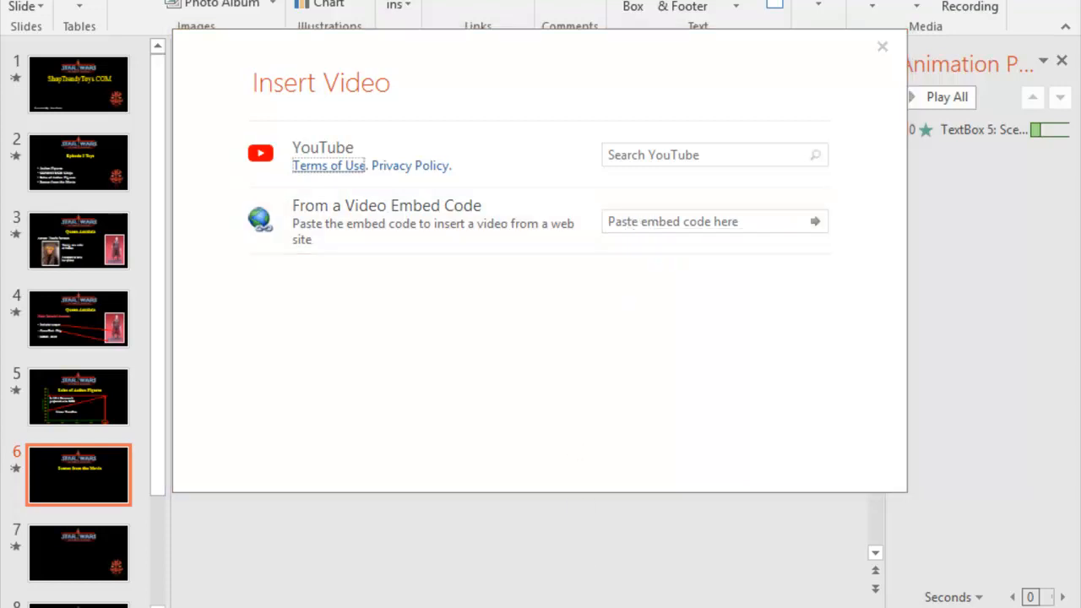
Switch to YouTube in the browser and copy the full embed code of the "CIS240 PowerPoint Star Wars first 3 slides" video.
key("alt+Tab")
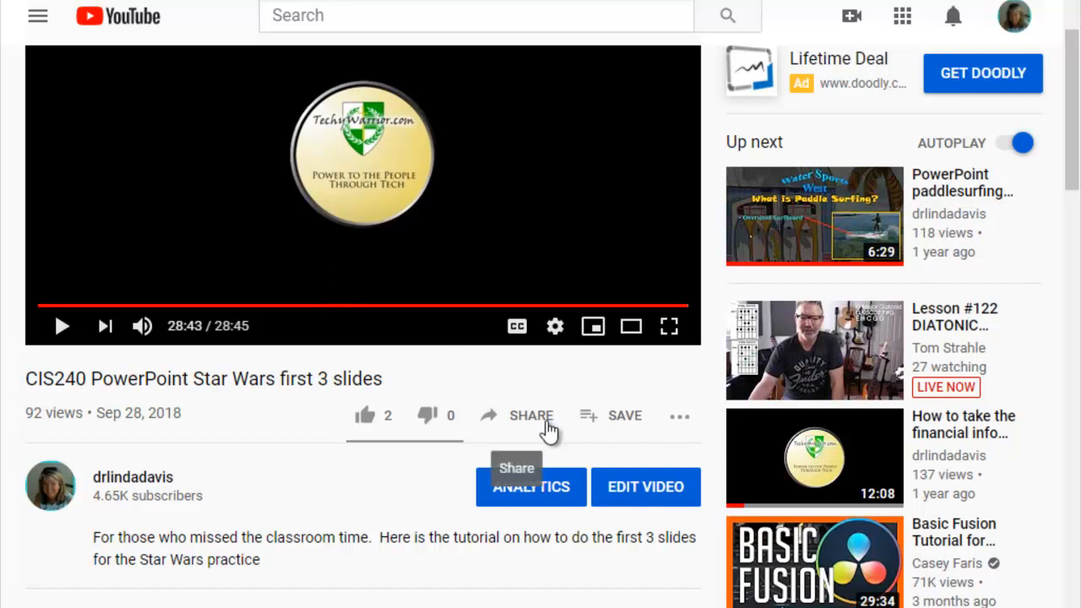
left_click(536, 427)
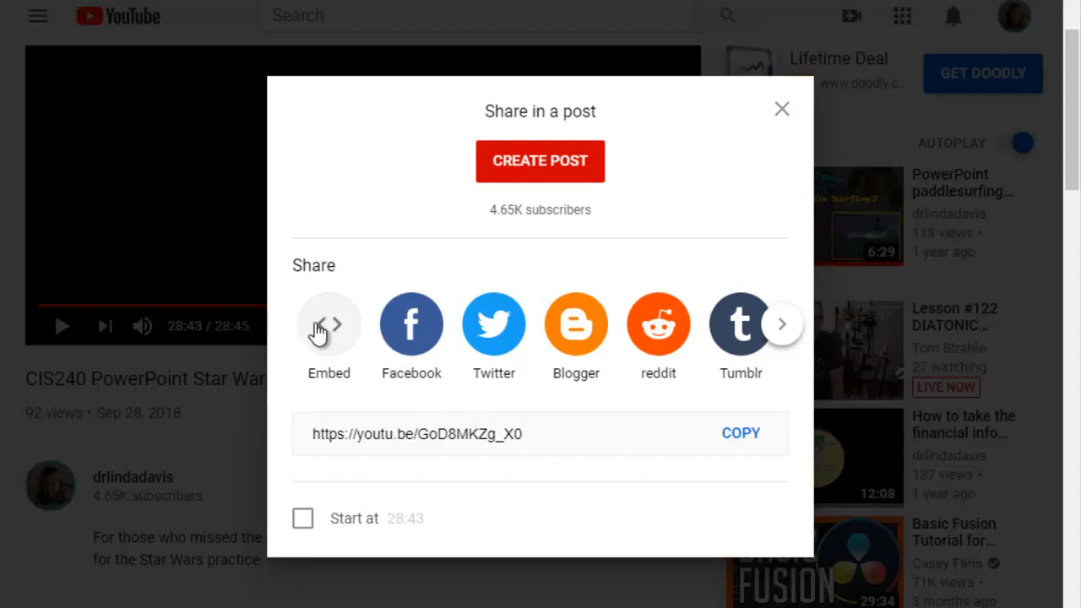
left_click(319, 332)
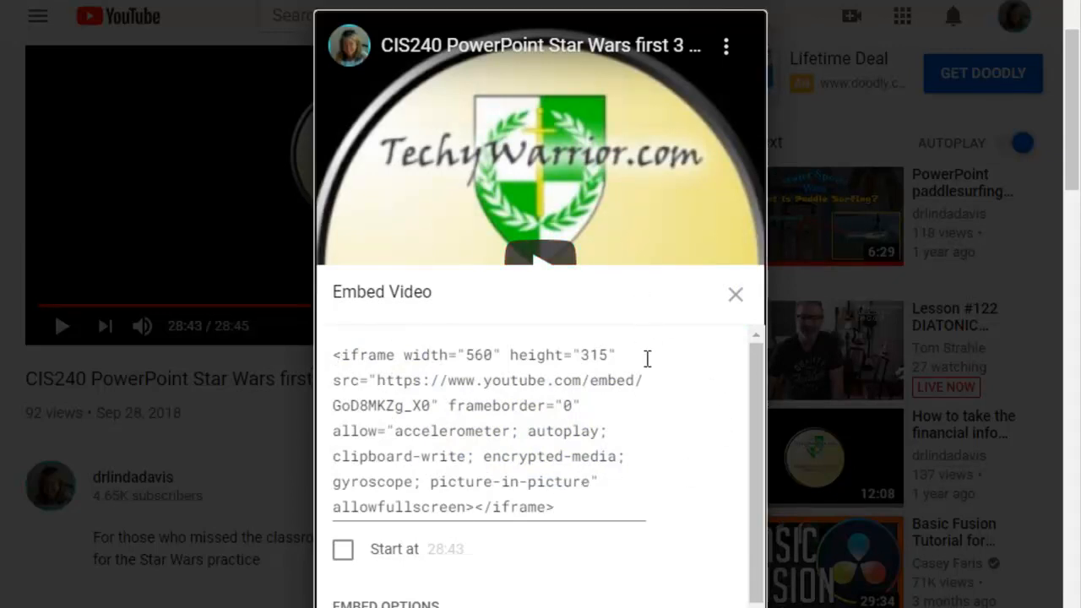
scroll(756, 507, "down", 2)
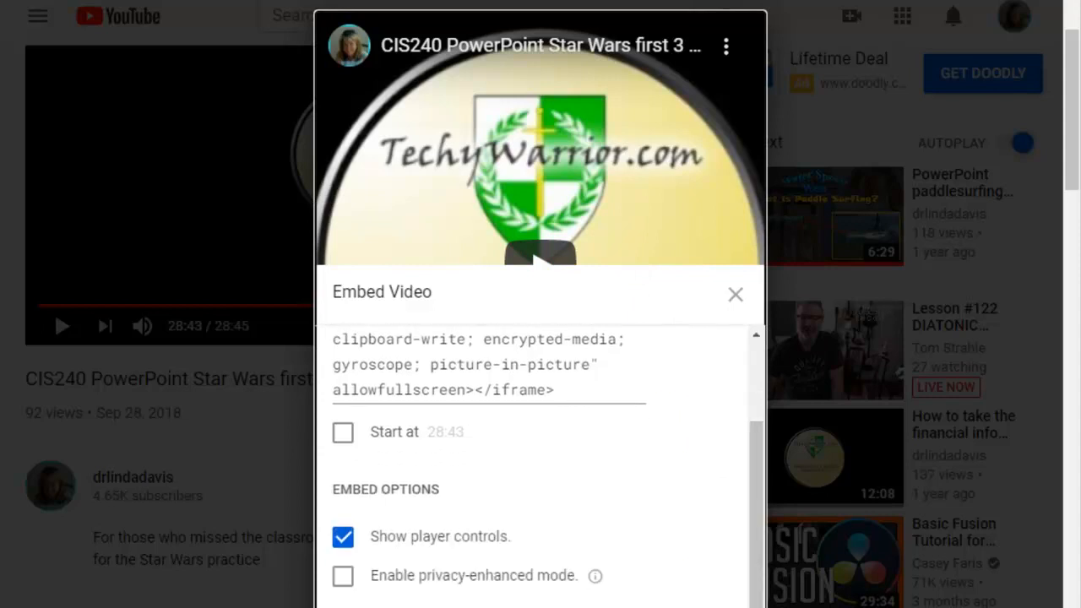
scroll(762, 572, "down", 1)
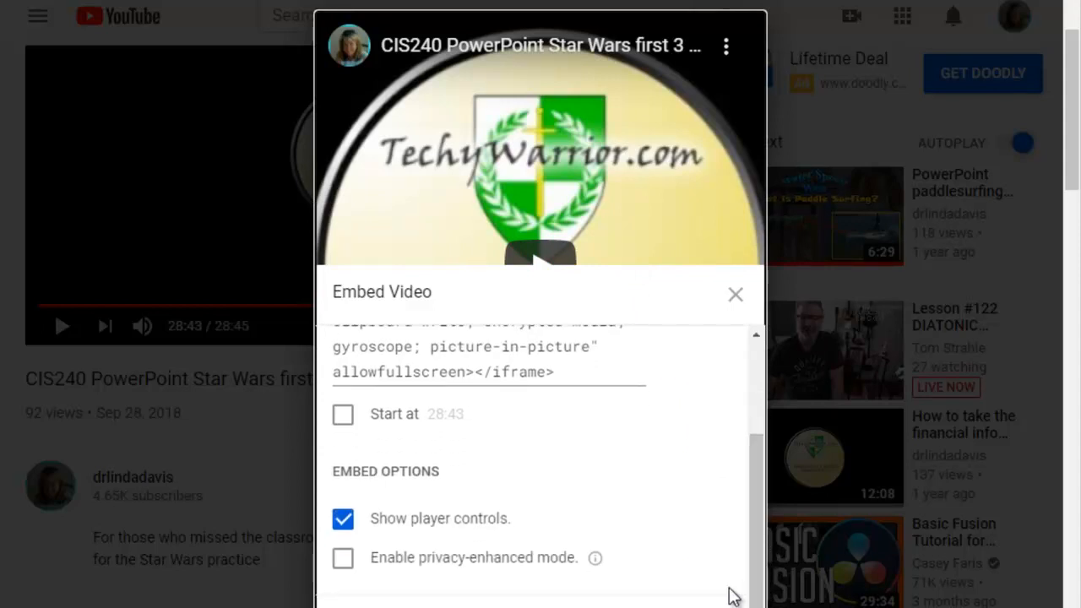
left_click_drag(763, 547, 763, 391)
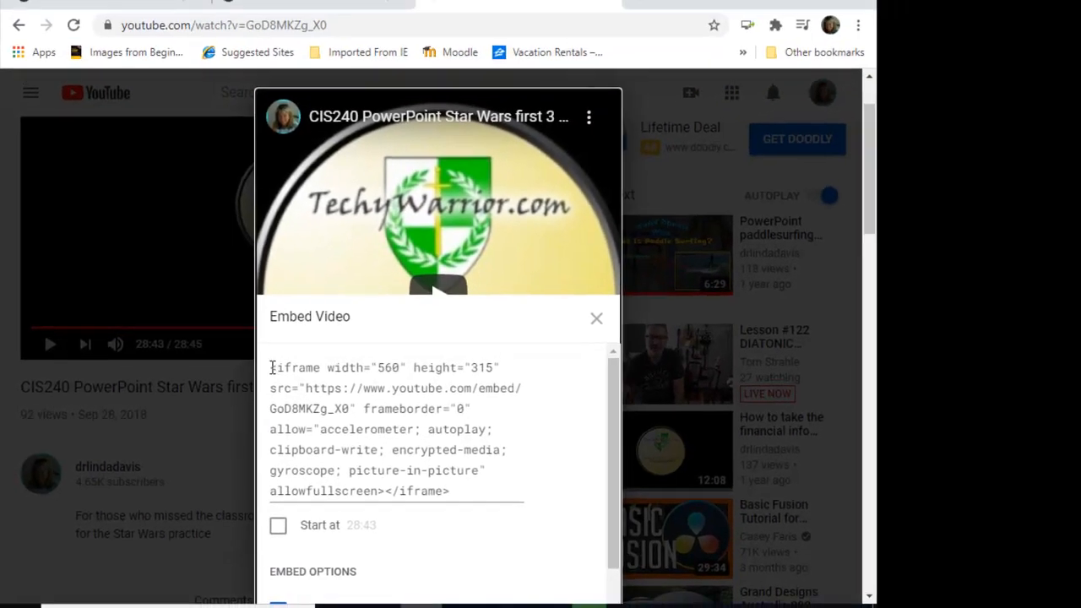
left_click_drag(272, 367, 474, 487)
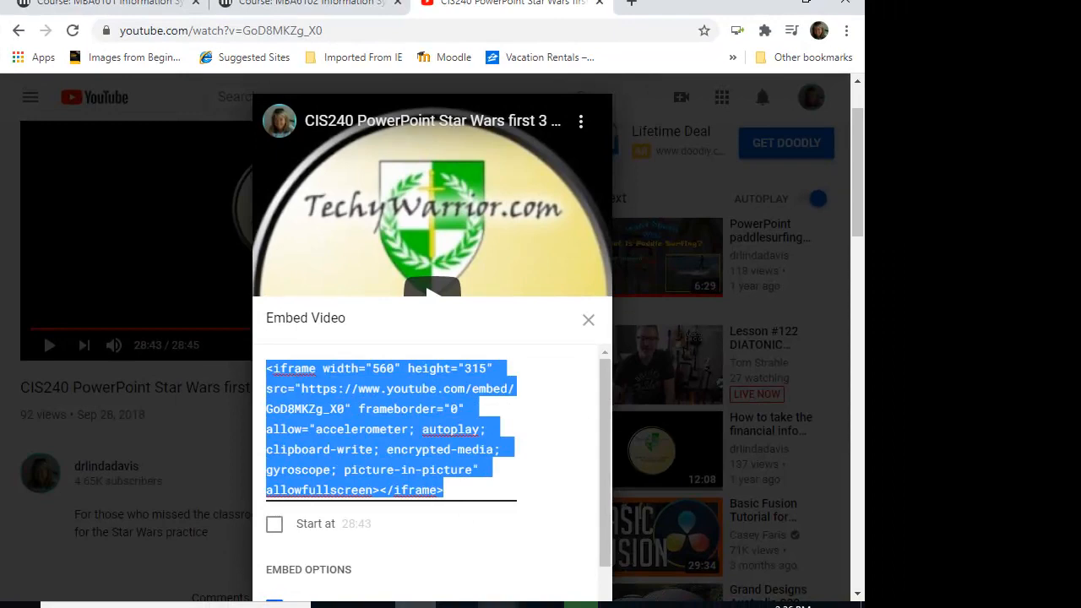
Return to PowerPoint, insert the video on slide 6 from the copied embed code, and move it below the title.
left_click(497, 605)
left_click(572, 556)
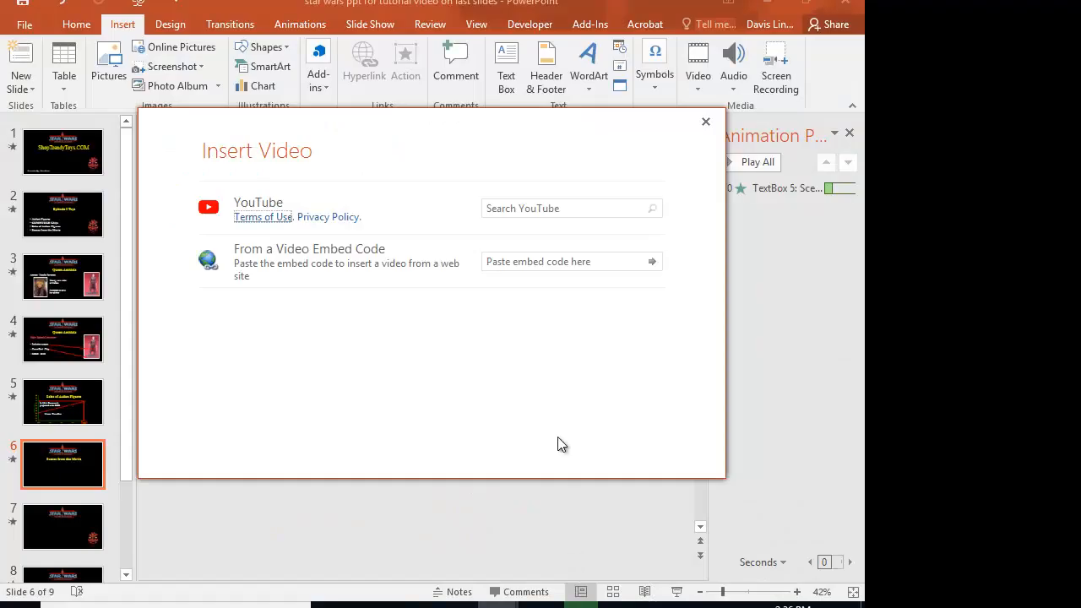
left_click(502, 262)
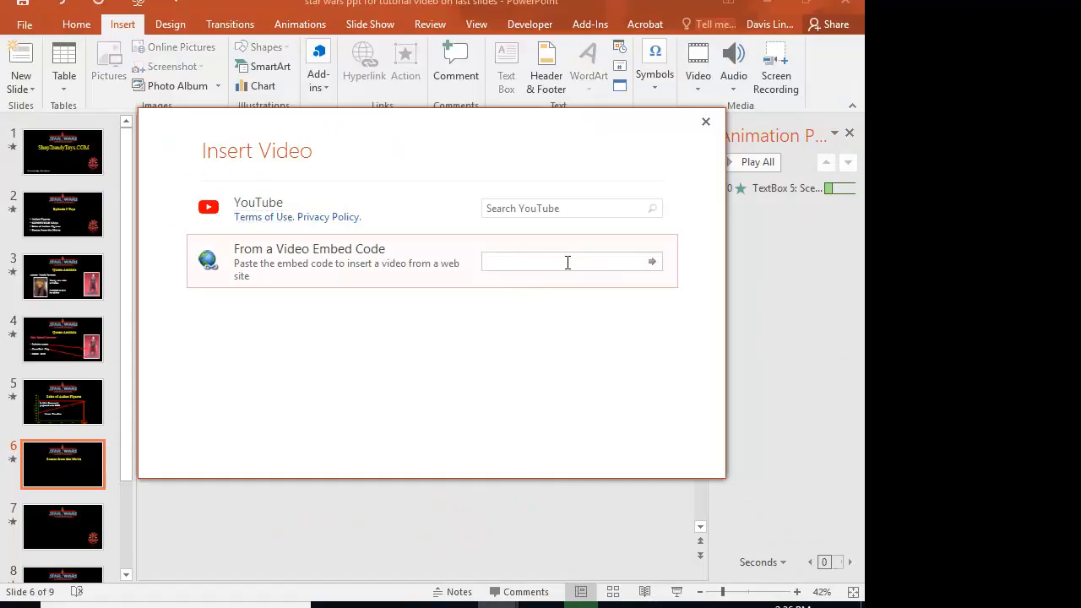
key("ctrl+v")
key("Left")
key("Left")
key("Left")
key("Left")
key("Left")
key("Left")
key("Left")
key("Left")
key("Left")
key("Left")
key("Left")
key("Left")
key("Left")
key("Left")
key("Left")
key("Left")
key("Left")
key("Left")
key("Left")
key("Left")
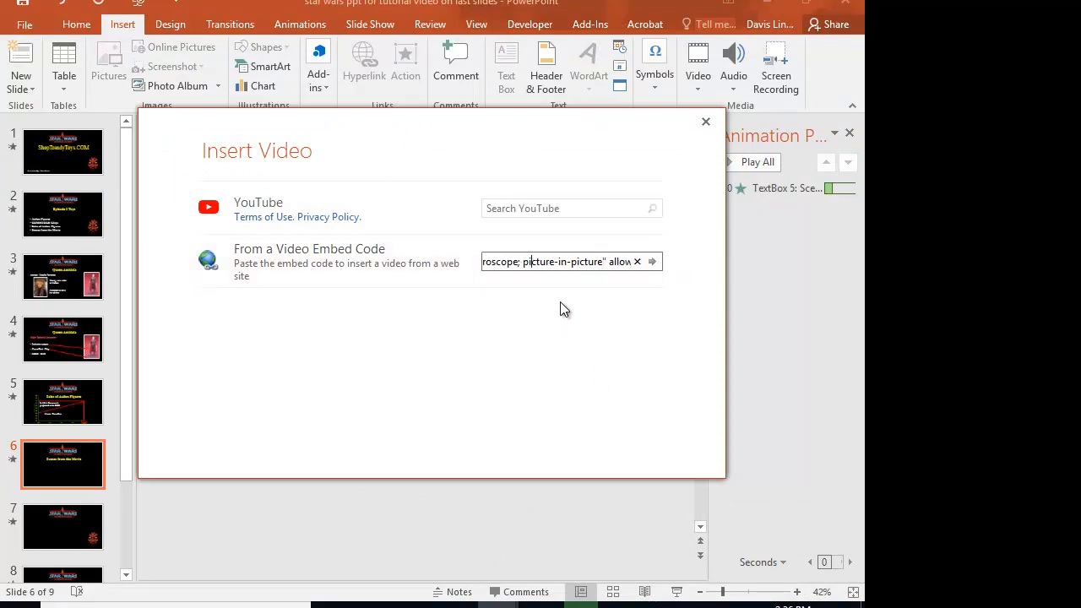
key("Left")
key("Left")
key("Left")
key("Left")
key("Left")
key("Left")
key("Left")
key("Left")
key("Left")
key("Left")
key("Left")
key("Left")
key("Left")
key("Left")
key("Left")
key("Left")
key("Left")
key("Left")
key("Left")
key("Left")
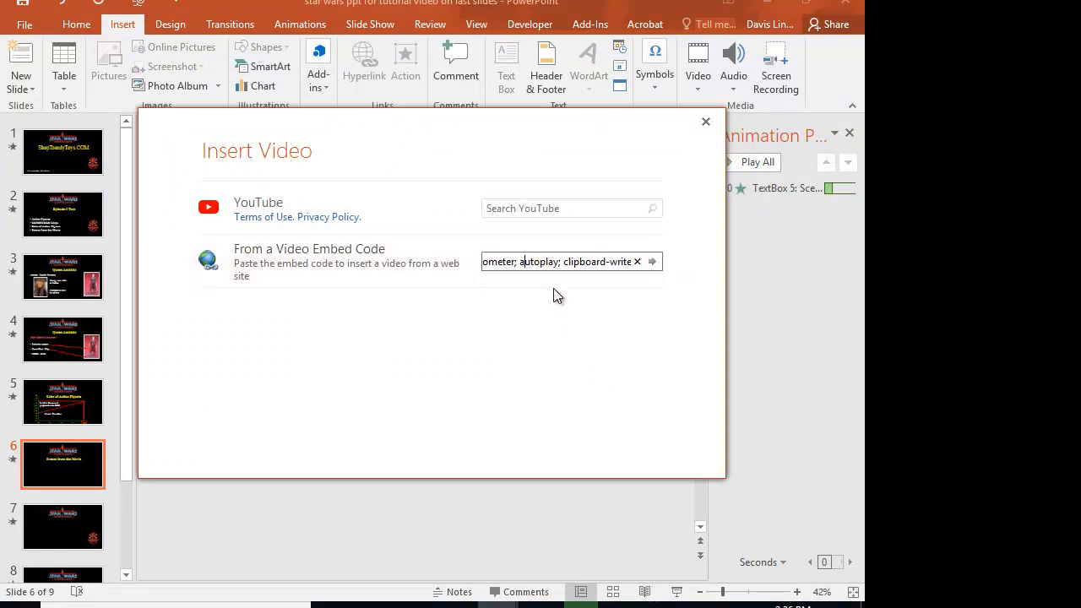
key("Right")
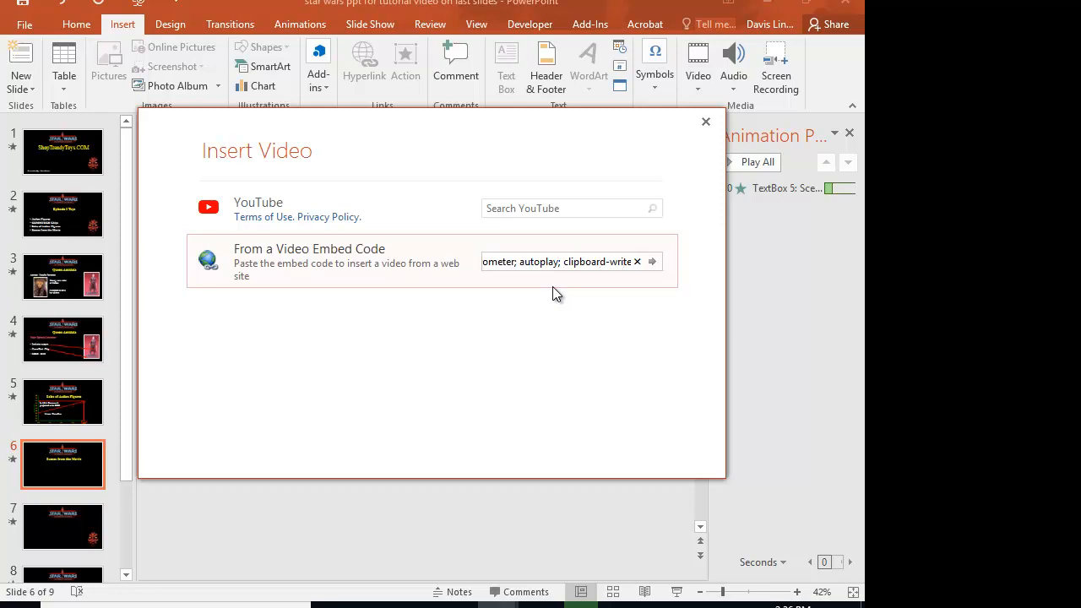
left_click(653, 266)
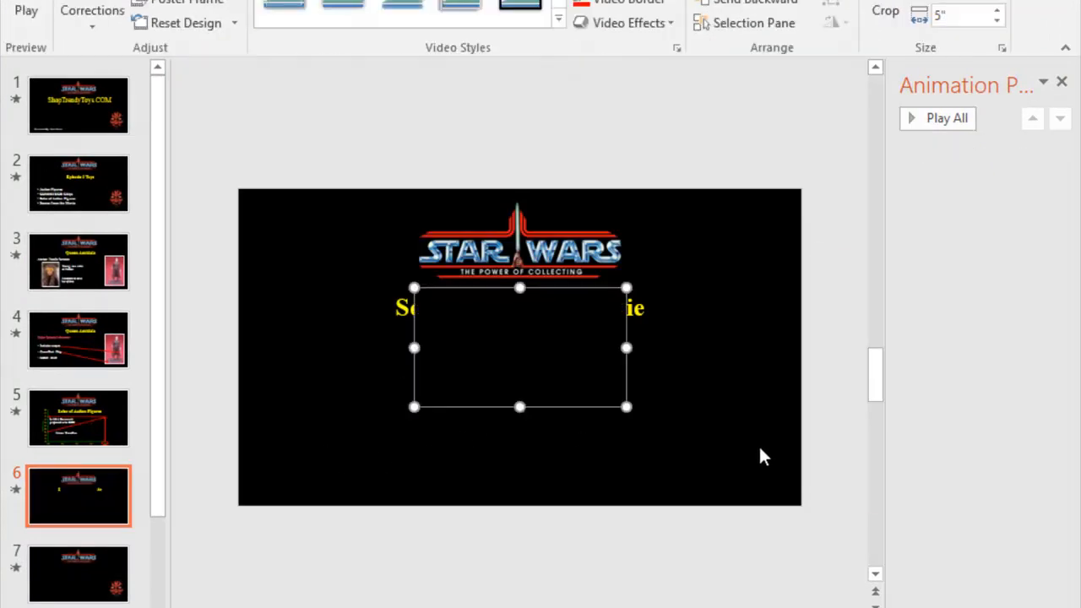
left_click_drag(521, 352, 517, 418)
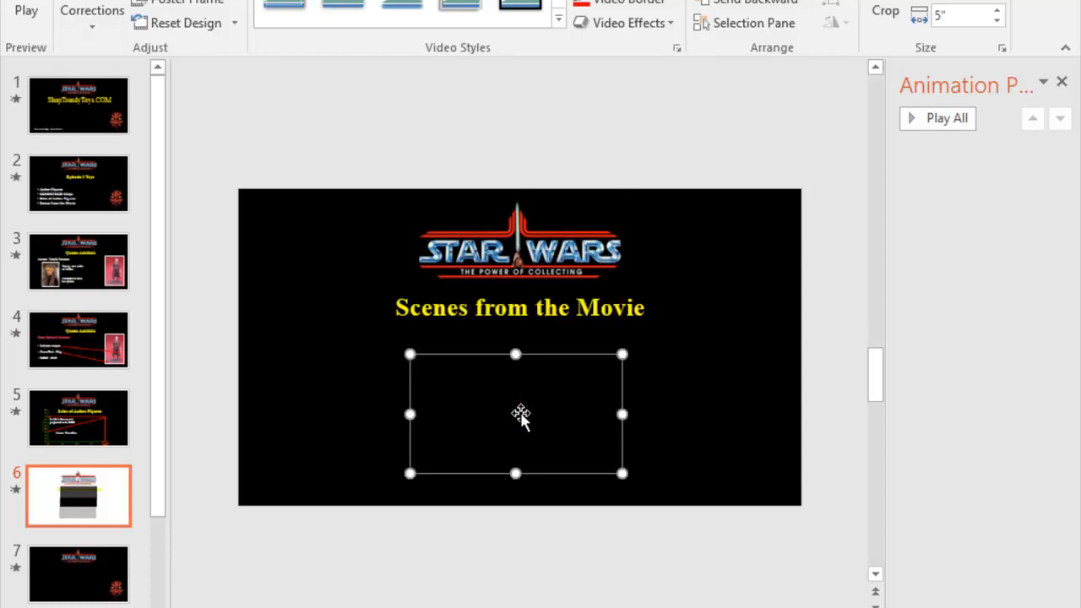
Enlarge the embedded video on slide 6 to about 5.92" wide, keeping it below the title.
left_click_drag(623, 353, 640, 344)
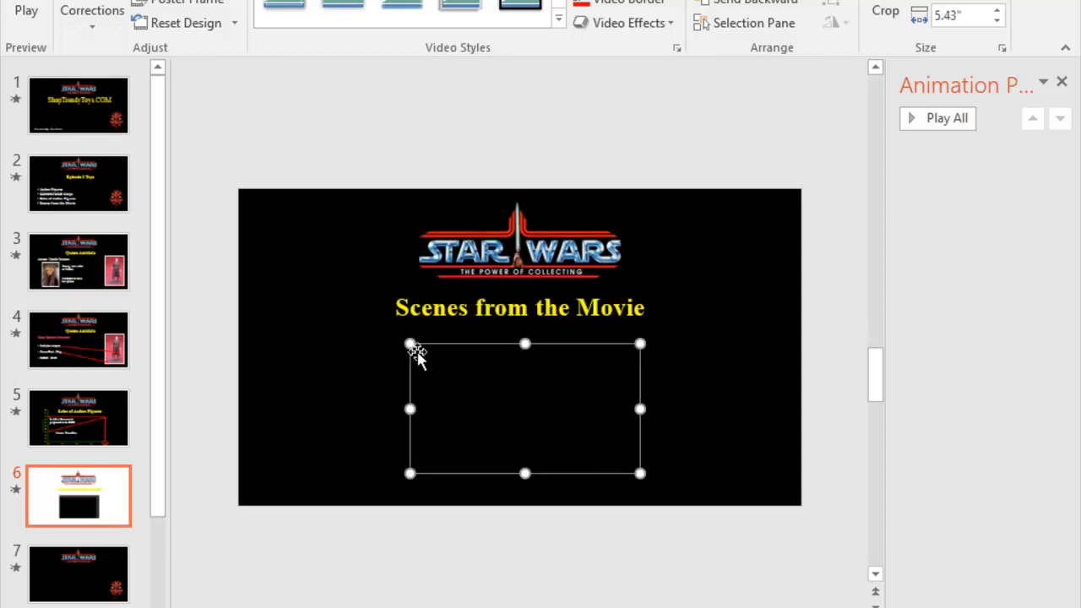
left_click_drag(408, 342, 387, 331)
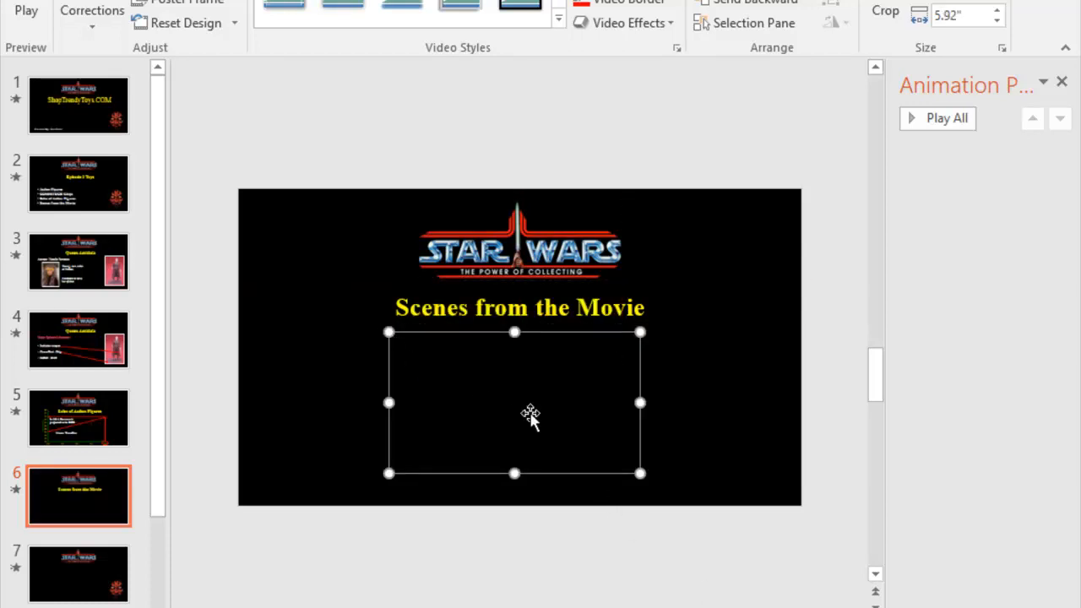
Preview slide 6 with the embedded video in the slide show, and delete that video from the slide.
key("shift+F5")
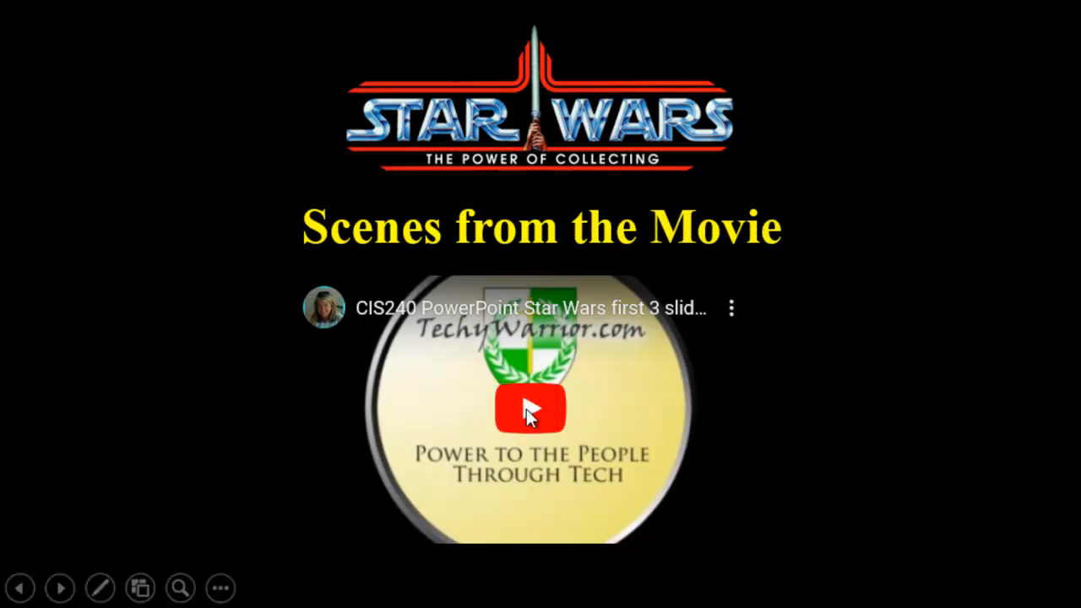
key("Escape")
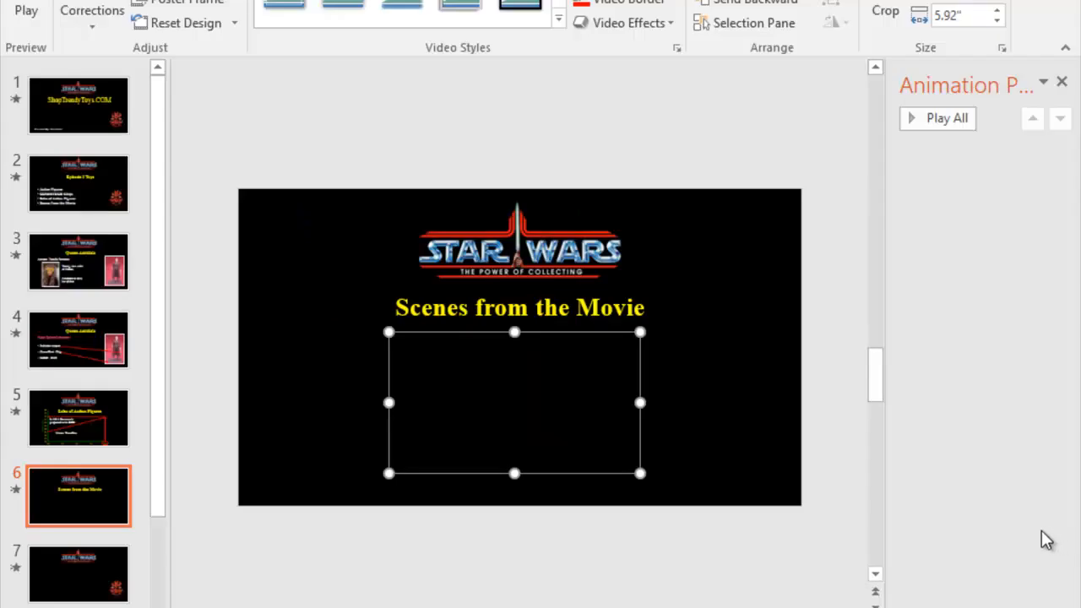
key("Delete")
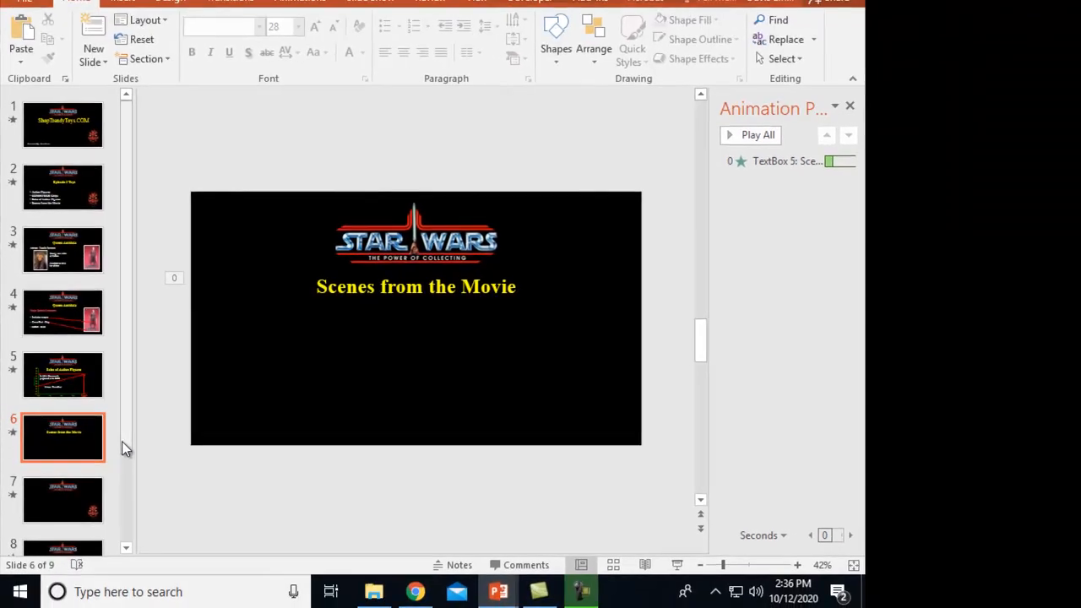
Copy the ShopTrendyToys.COM title slide (slide 1) and paste the duplicate between slides 6 and 7.
scroll(157, 541, "down", 2)
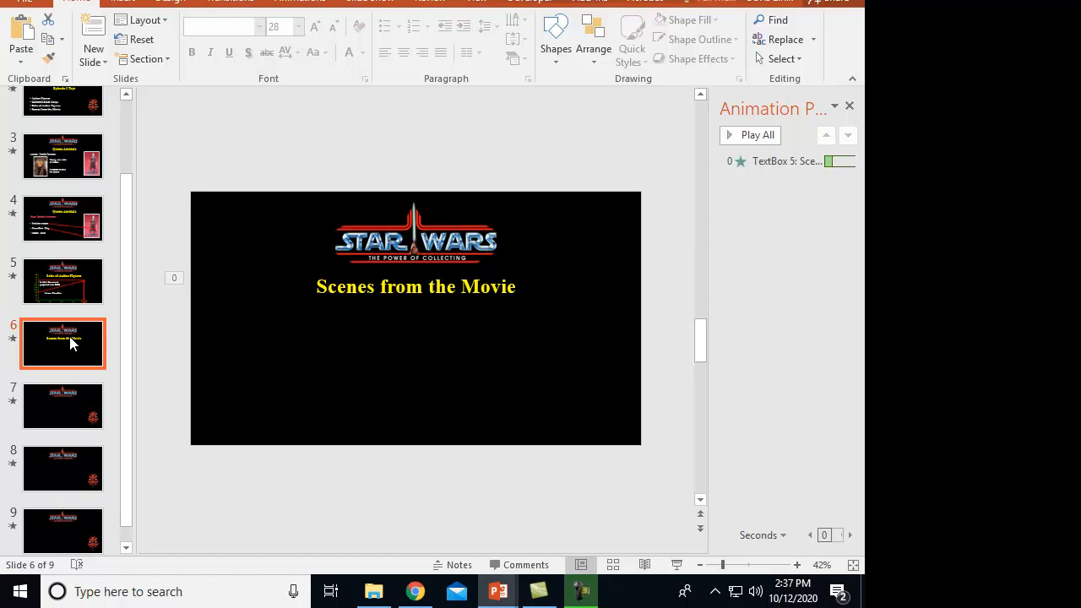
left_click(82, 422)
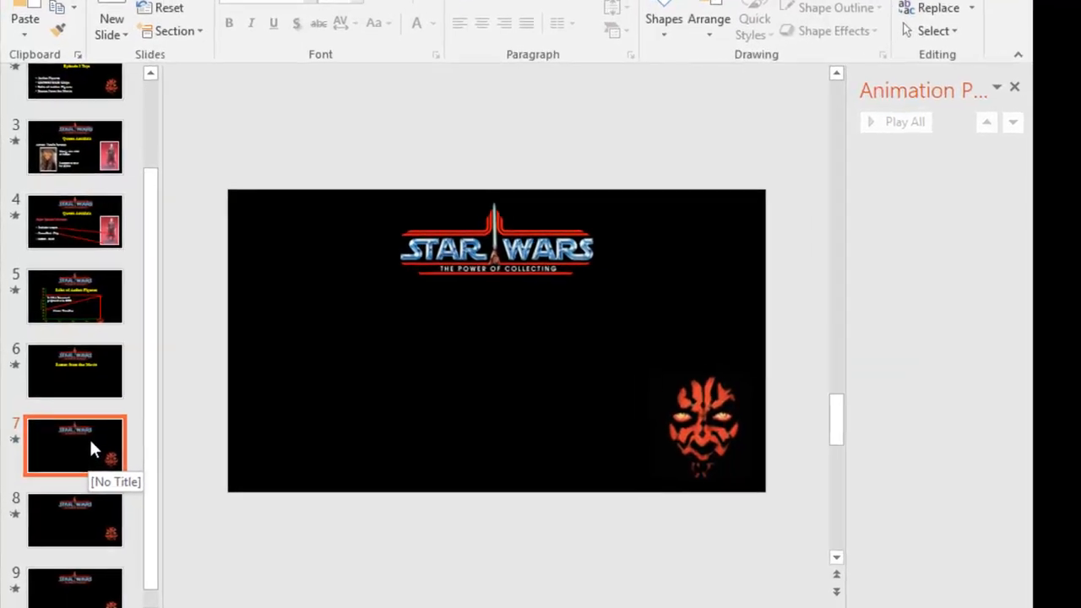
scroll(76, 406, "up", 2)
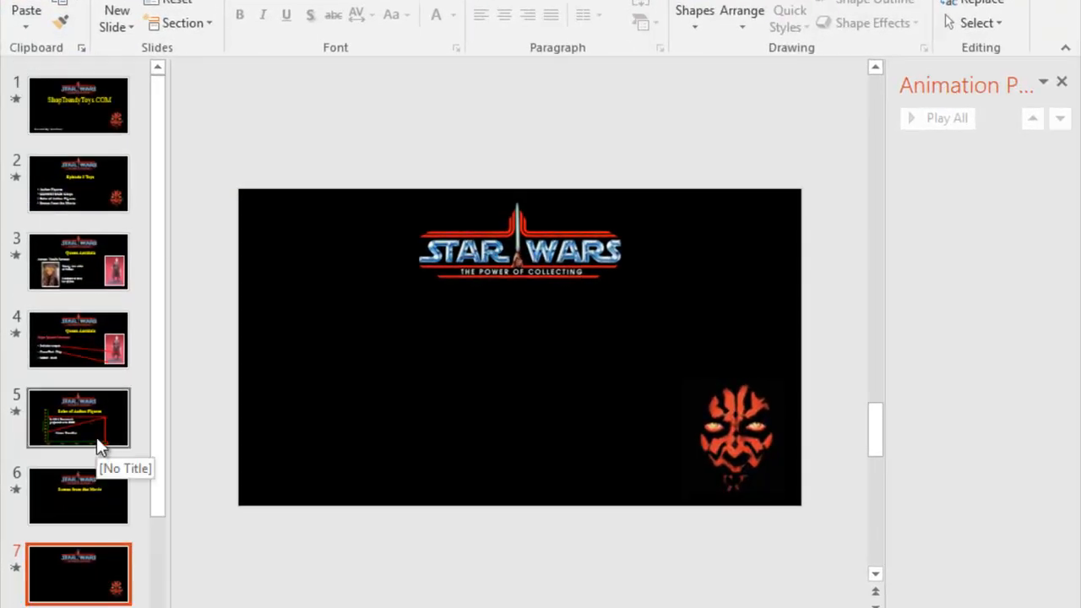
left_click(87, 95)
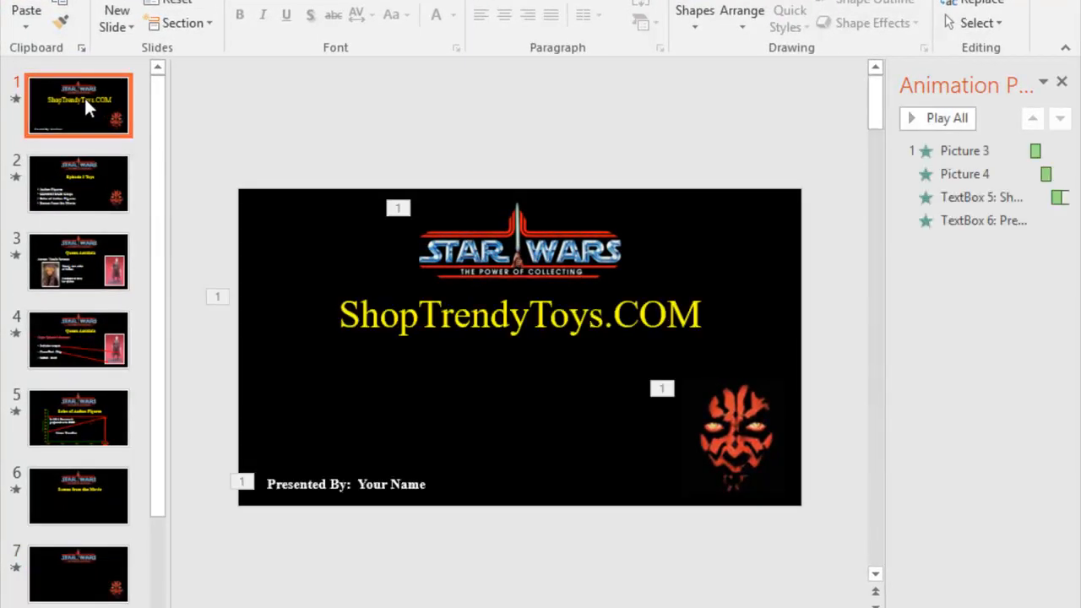
scroll(118, 435, "down", 1)
scroll(119, 434, "down", 1)
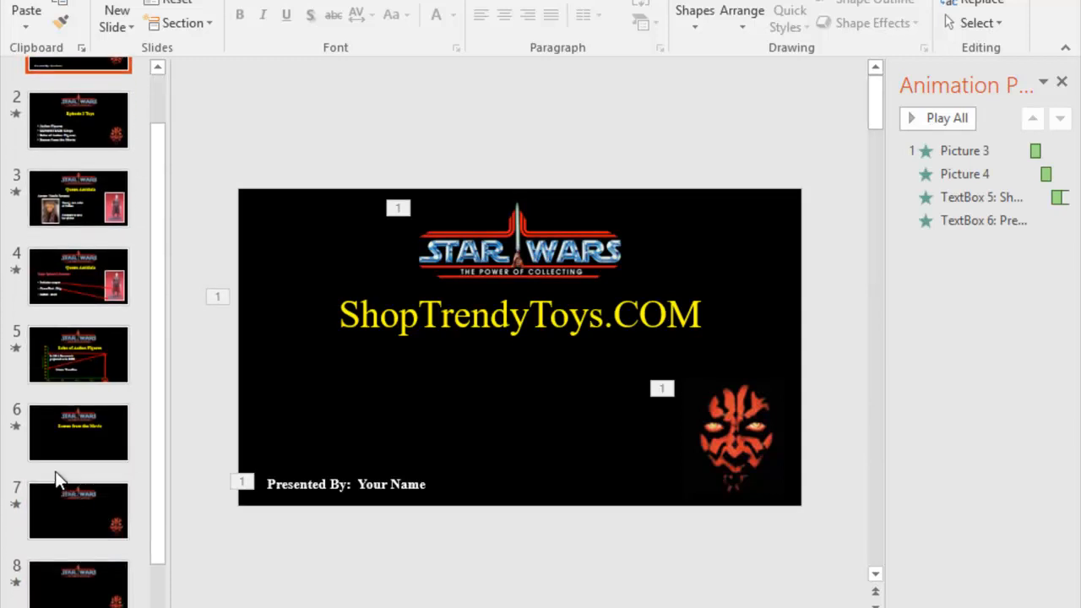
left_click(86, 471)
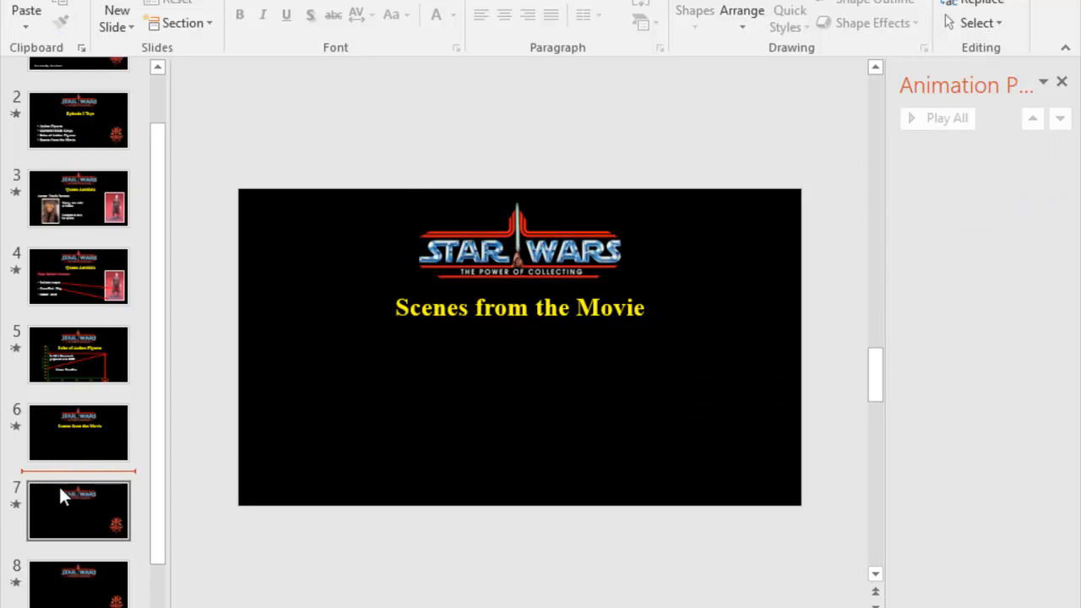
key("ctrl+v")
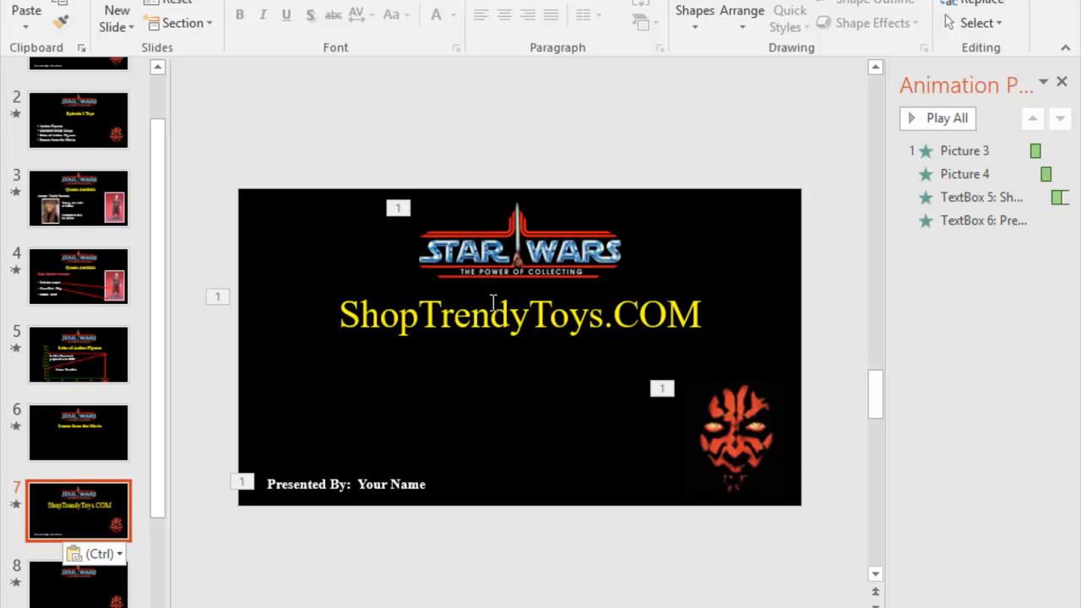
Remove the animation from the Star Wars logo on slide 7 and check the animation entries of the face picture, title and presenter line.
left_click(555, 256)
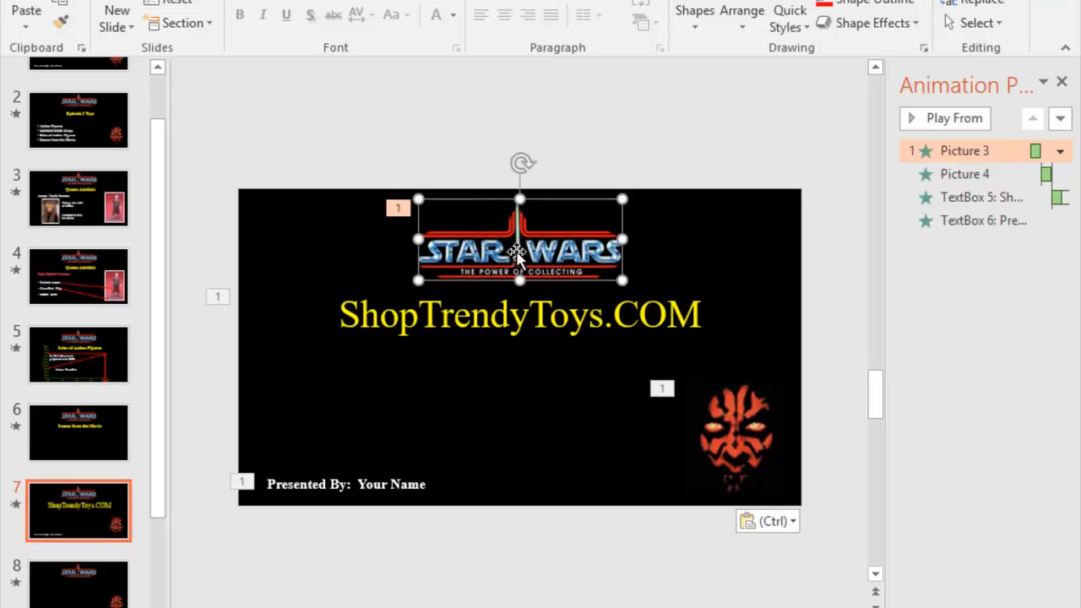
left_click(1061, 153)
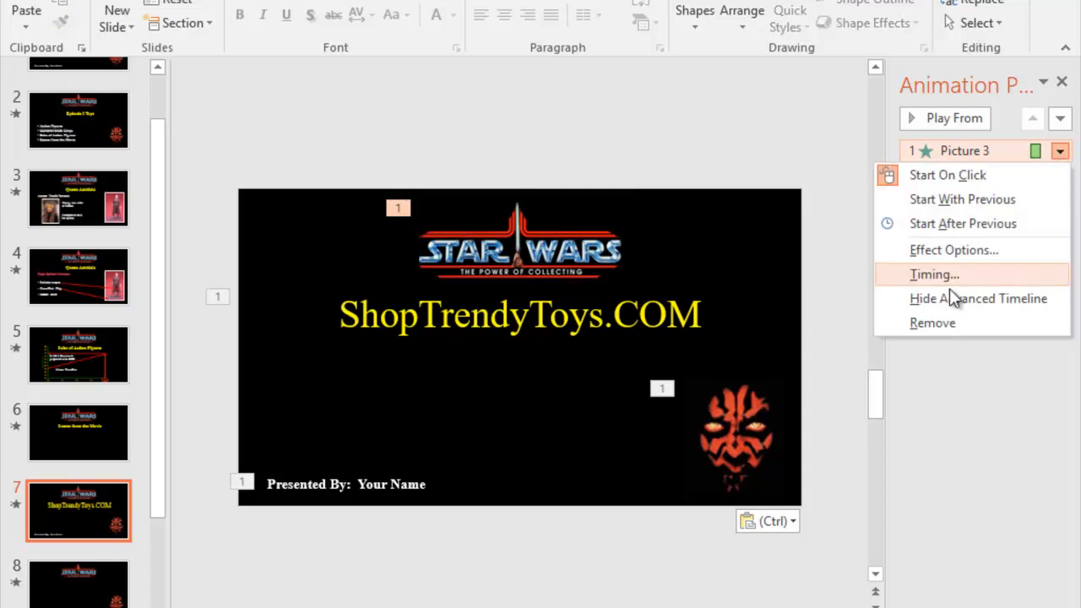
left_click(932, 323)
left_click(519, 244)
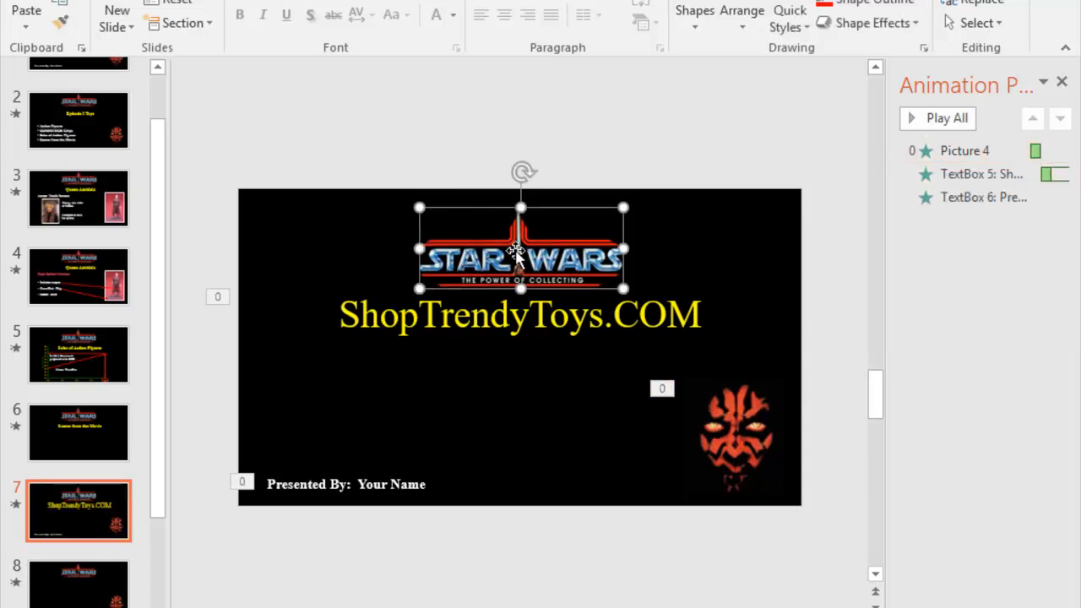
left_click_drag(529, 294, 529, 285)
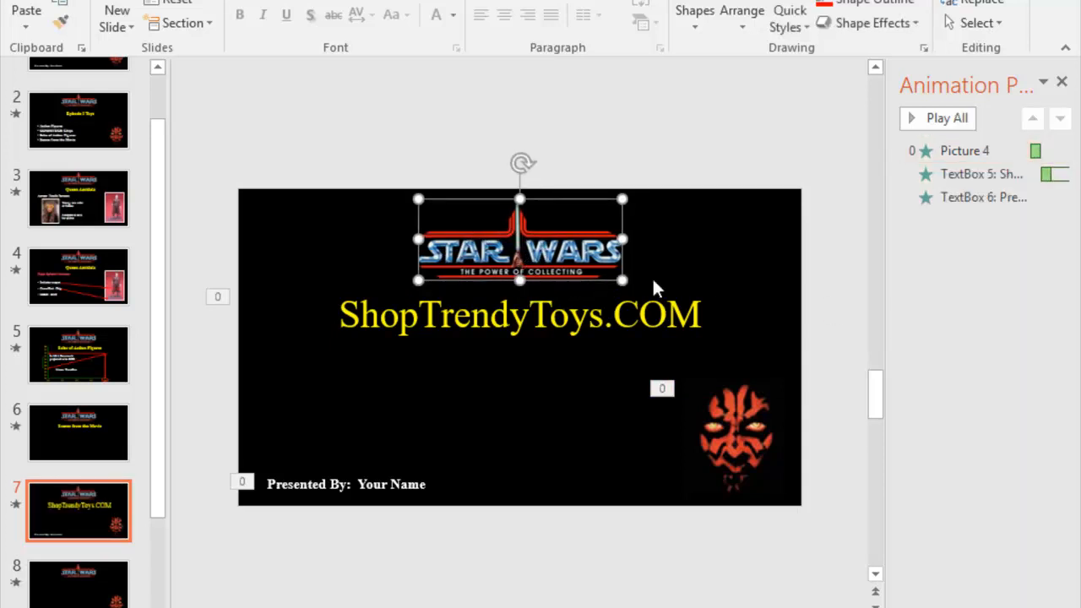
left_click(724, 419)
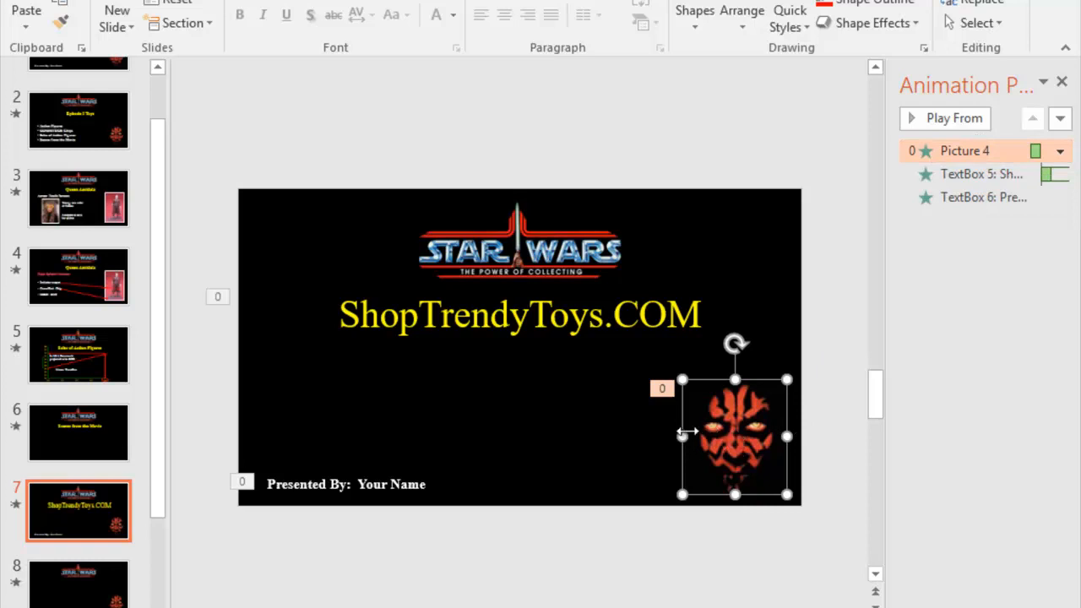
left_click(474, 308)
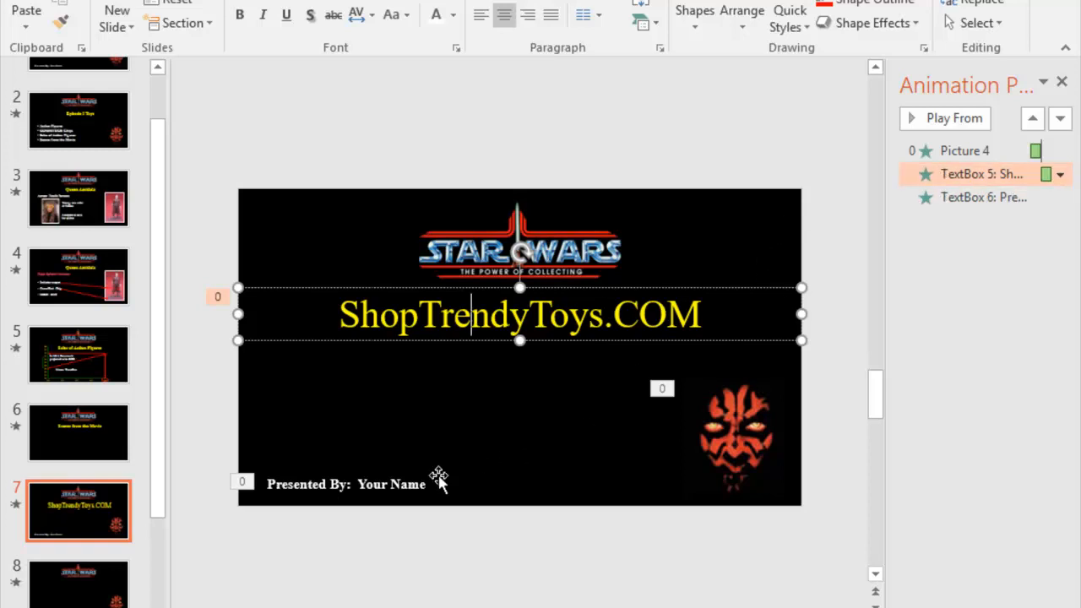
left_click(404, 484)
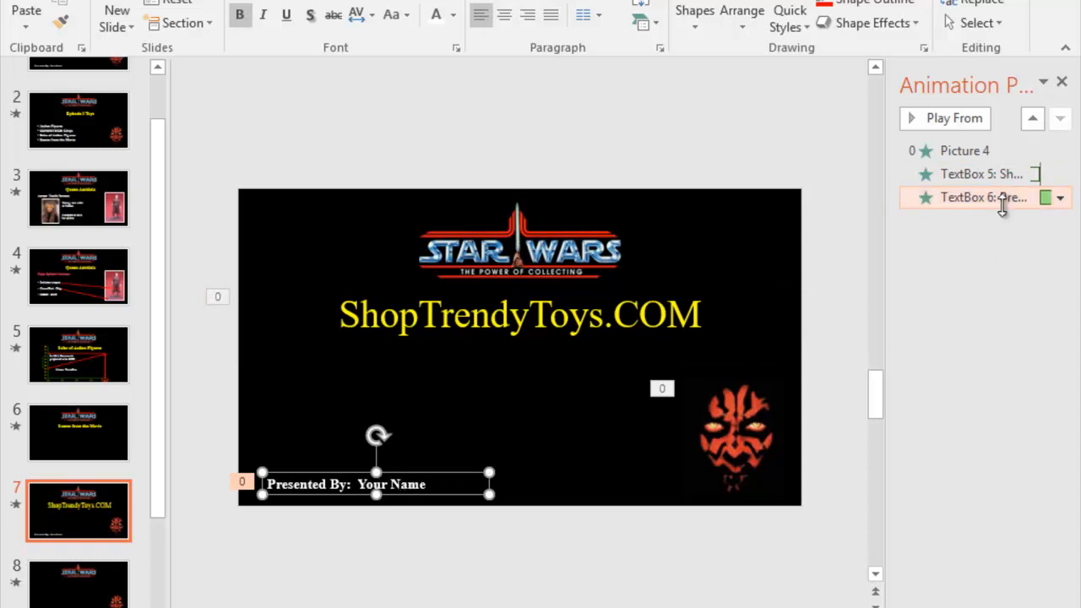
left_click(542, 437)
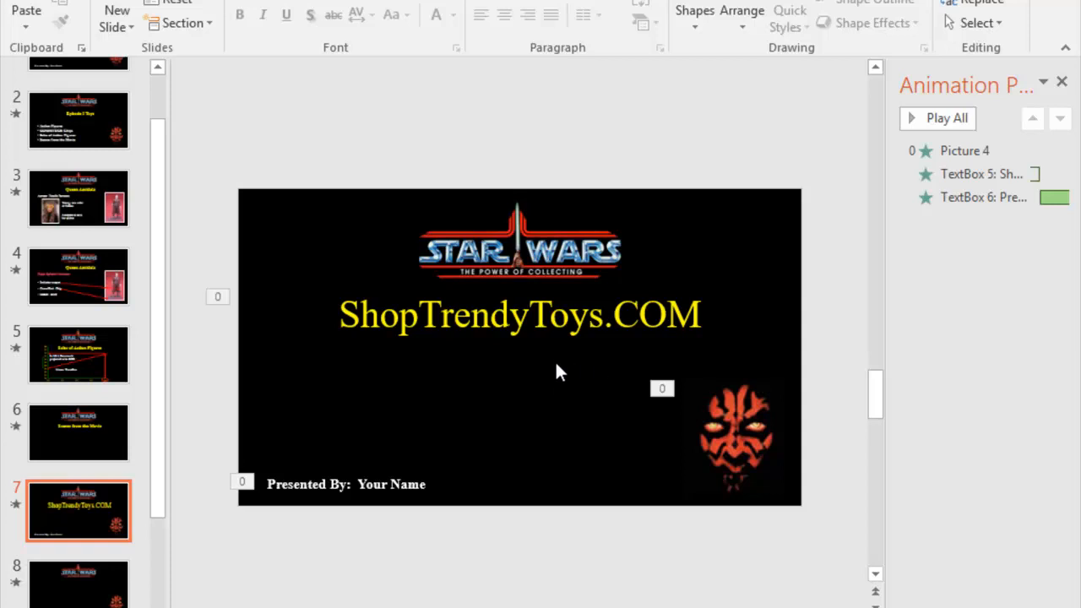
Copy the "Linear Trendline" text box from slide 5 to slide 7 and place it just below the ShopTrendyToys.COM title.
left_click(58, 366)
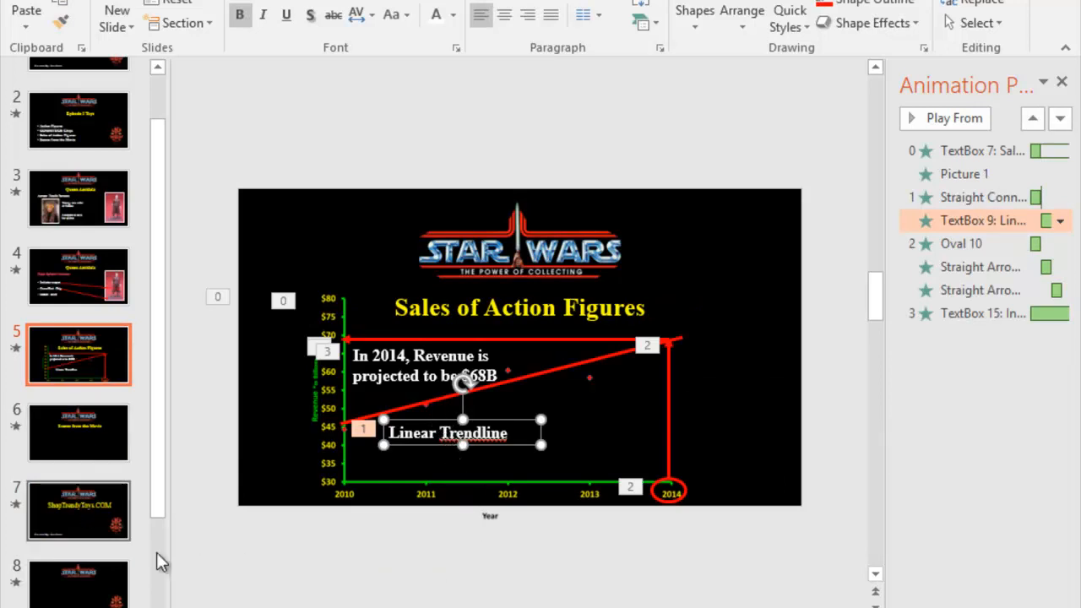
left_click(108, 506)
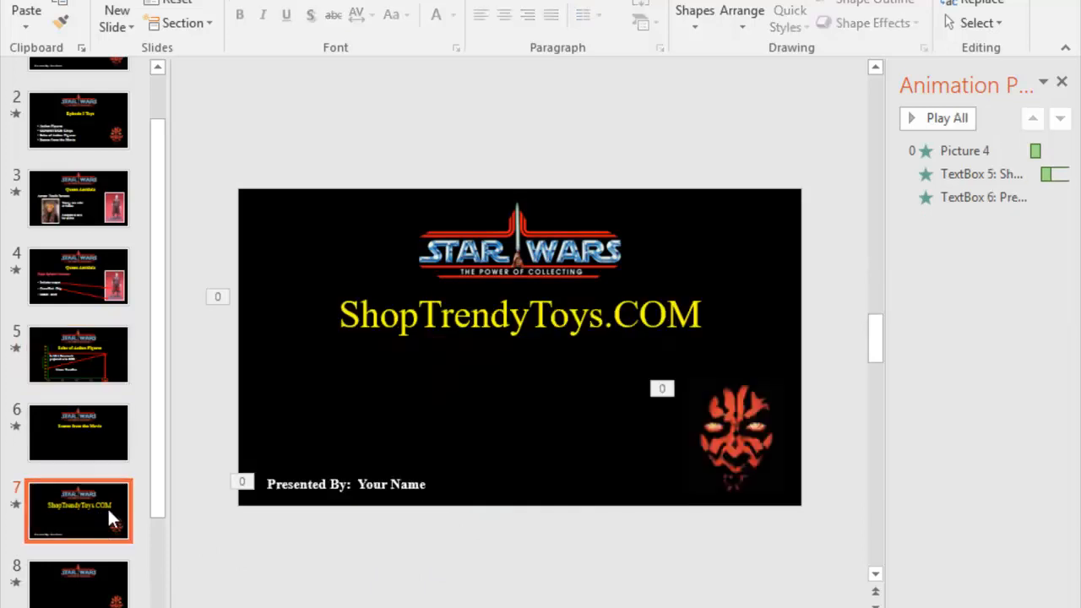
key("ctrl+v")
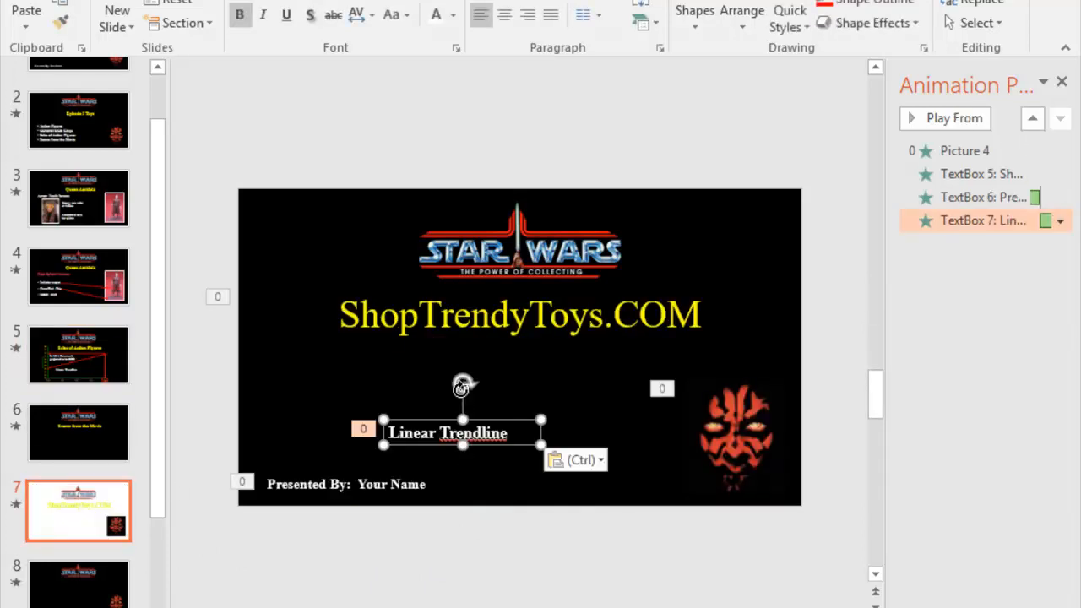
left_click_drag(492, 420, 572, 349)
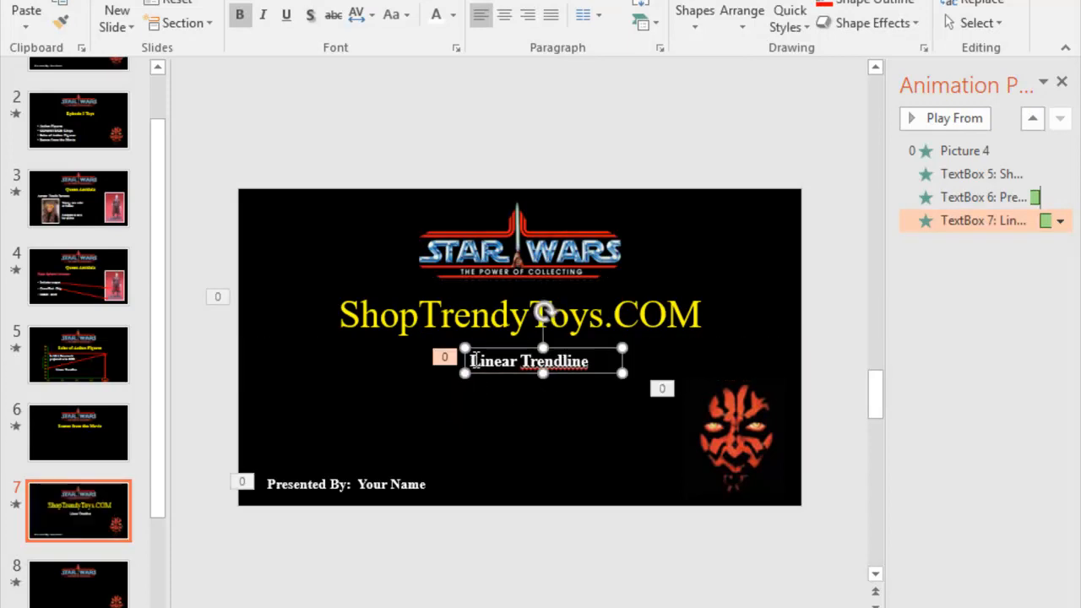
Replace the pasted text with "Start your collection today" and widen its text box so it fits on one line.
left_click_drag(471, 361, 574, 353)
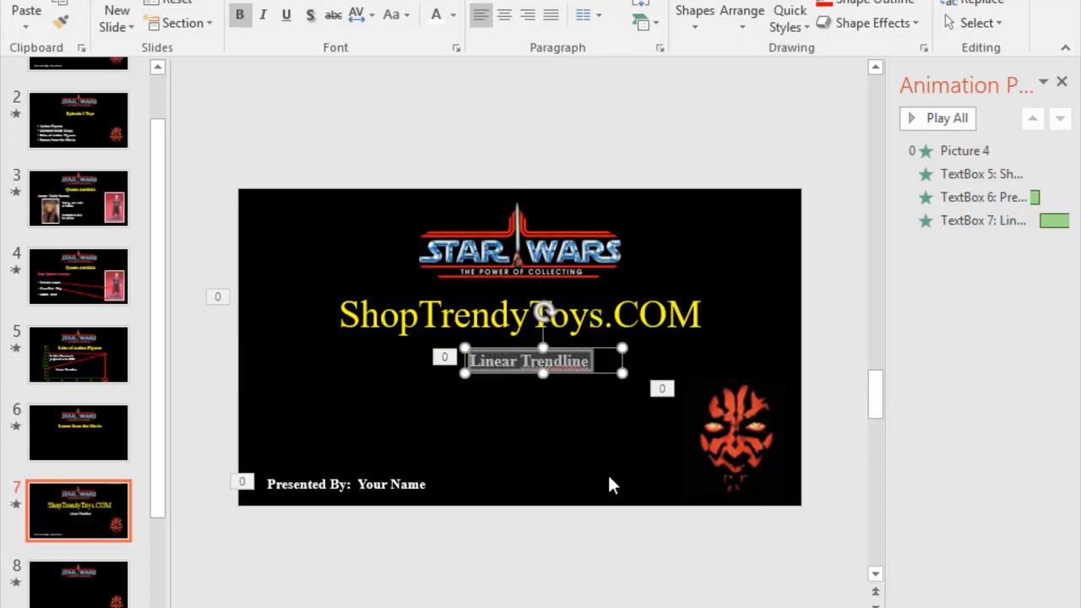
type("Start your")
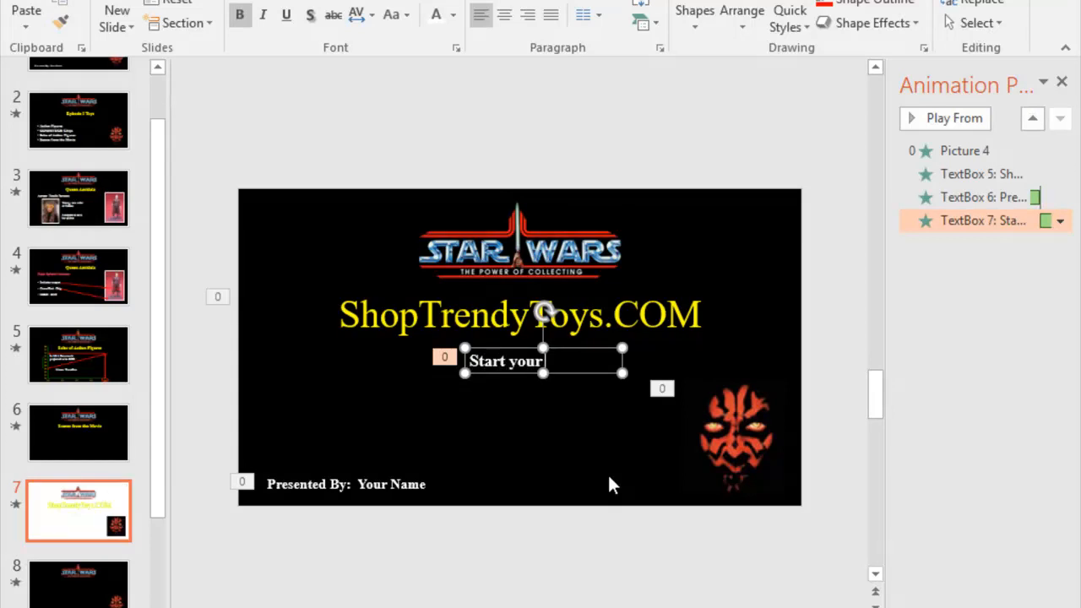
type(" collection today")
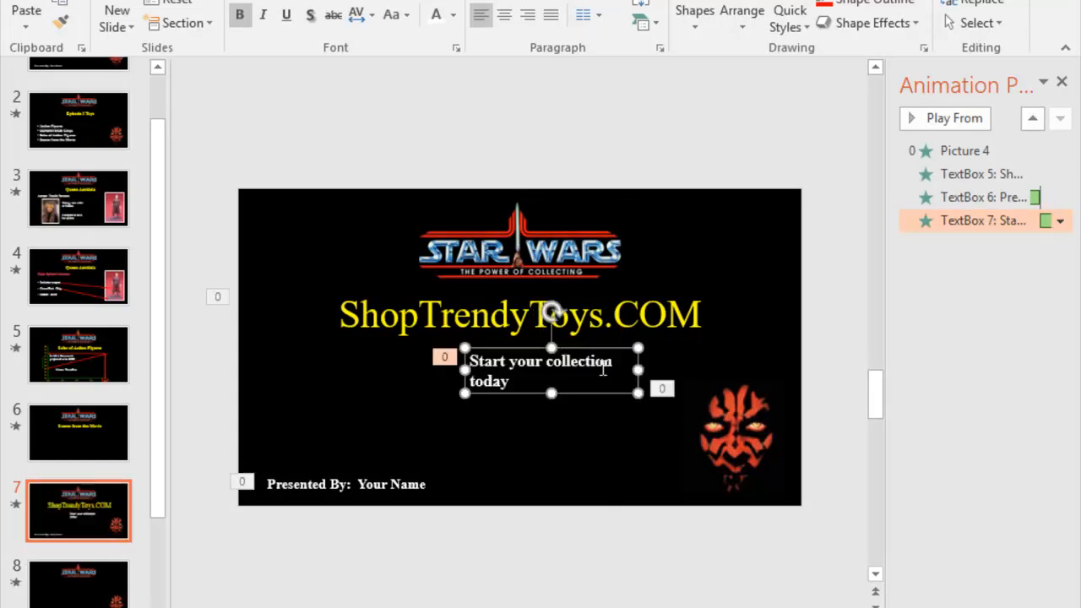
left_click_drag(465, 361, 410, 358)
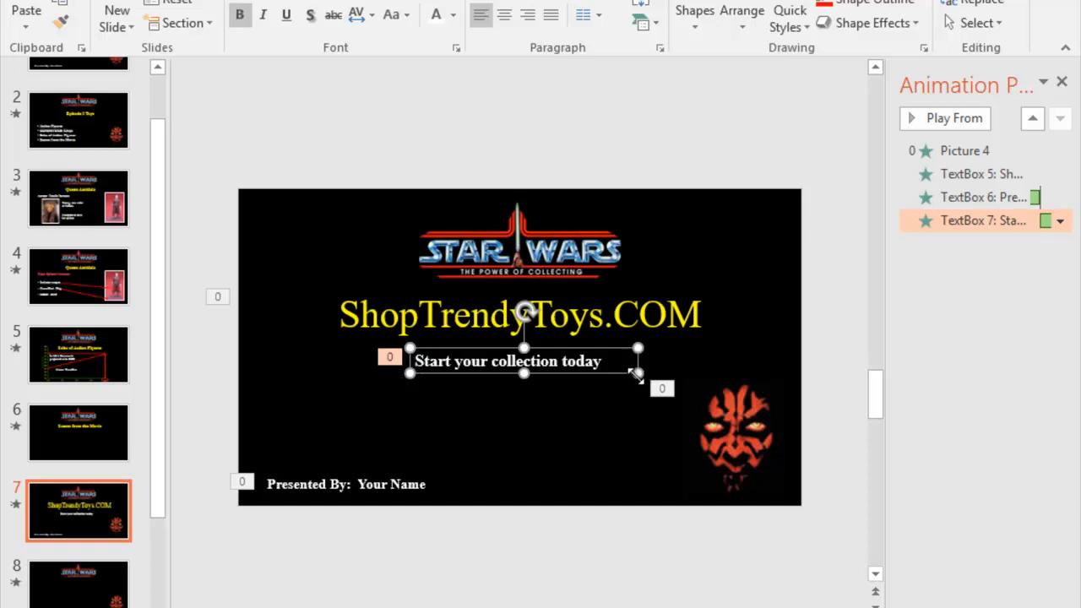
left_click_drag(640, 373, 661, 365)
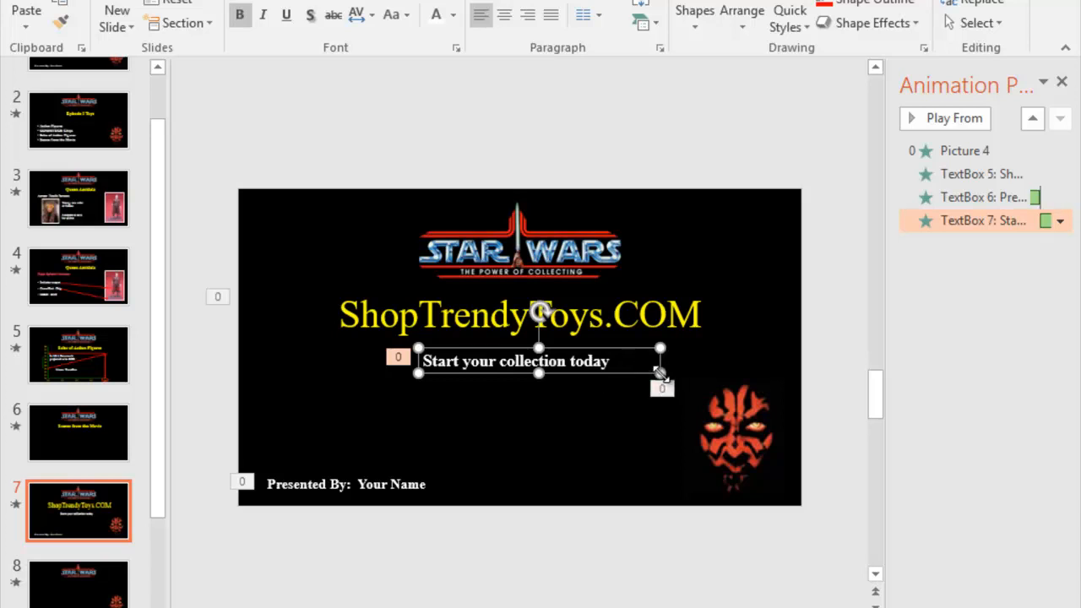
left_click(565, 415)
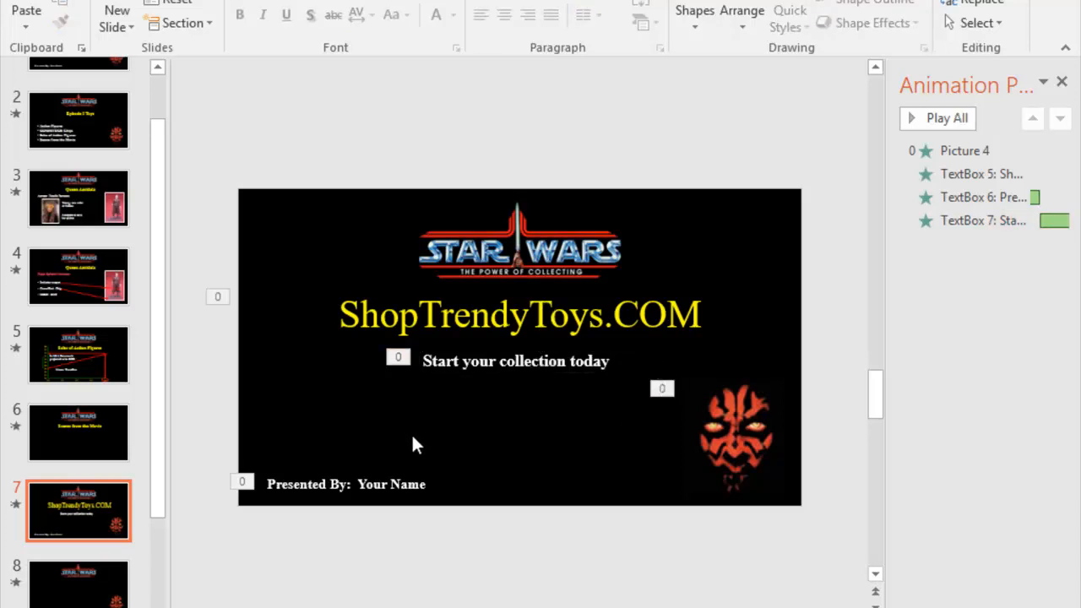
Center the "Start your collection today" text in its box and center the box under the title.
left_click(468, 362)
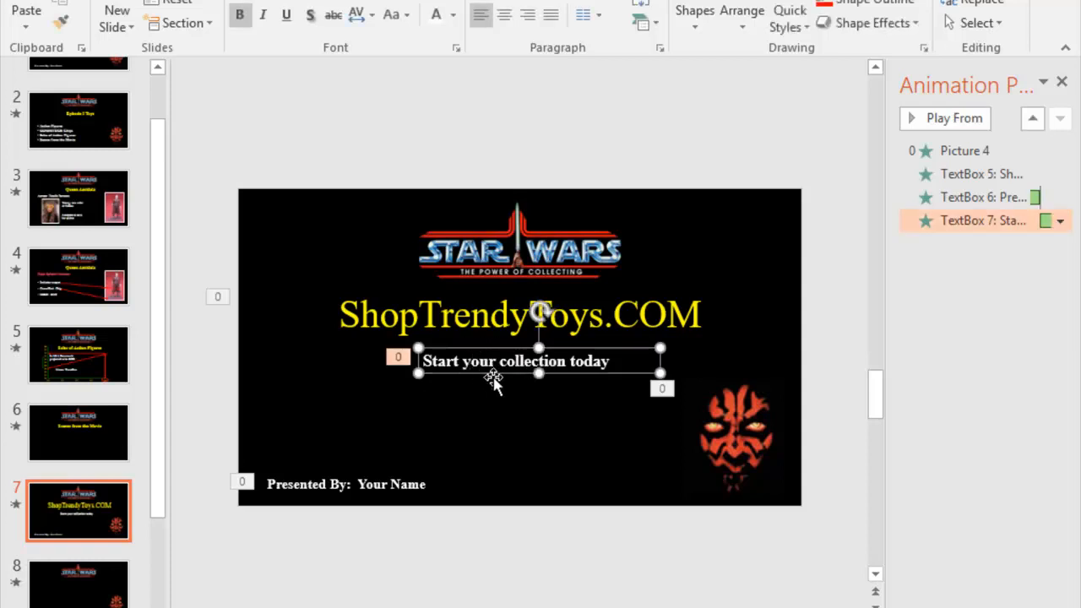
key("ctrl+e")
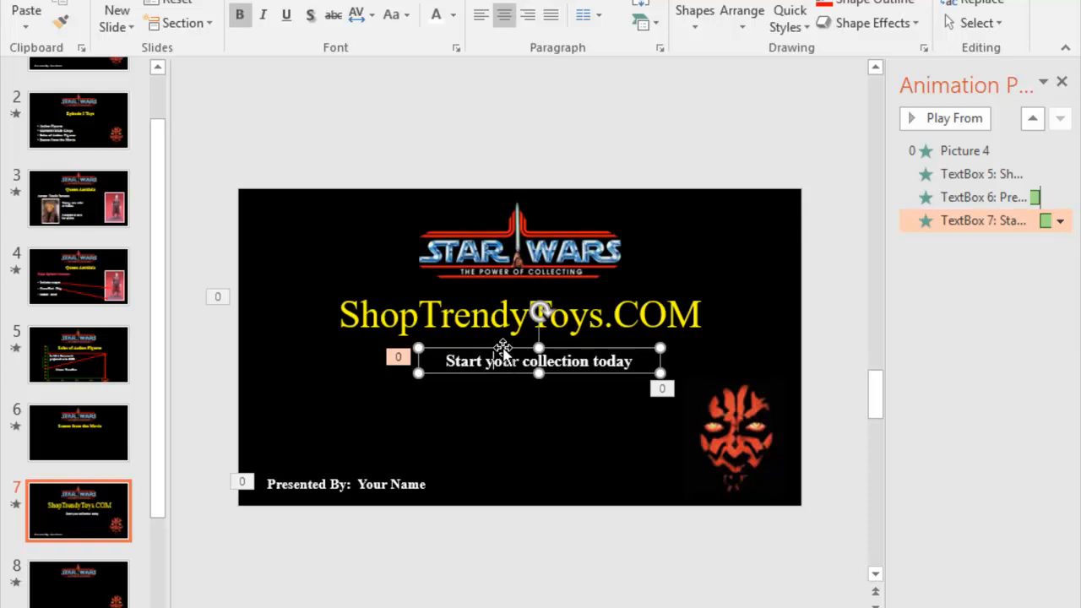
left_click_drag(501, 348, 485, 347)
left_click(510, 406)
left_click(486, 361)
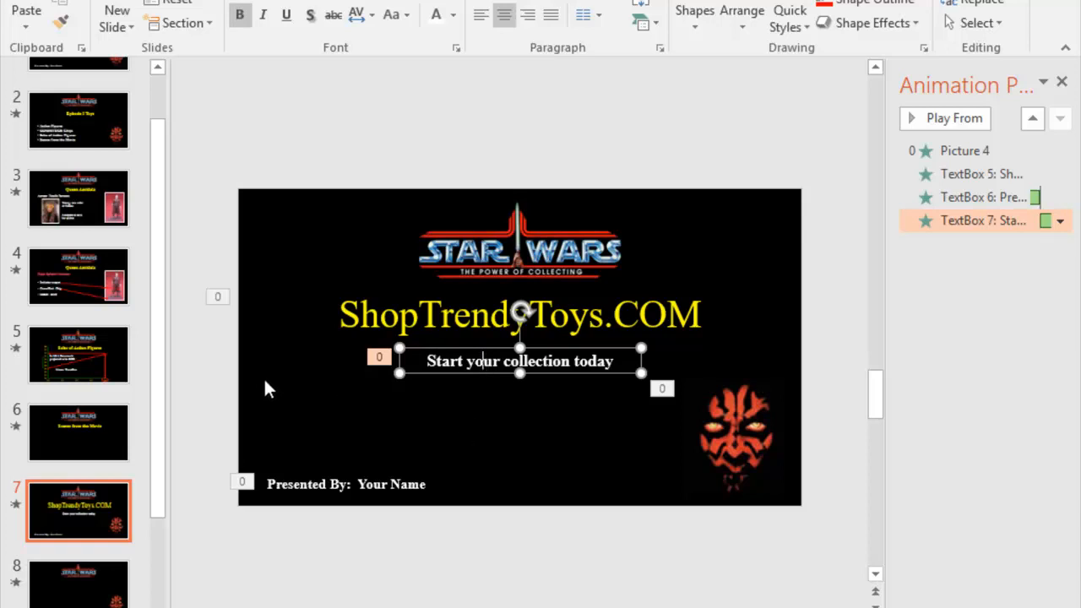
right_click(418, 352)
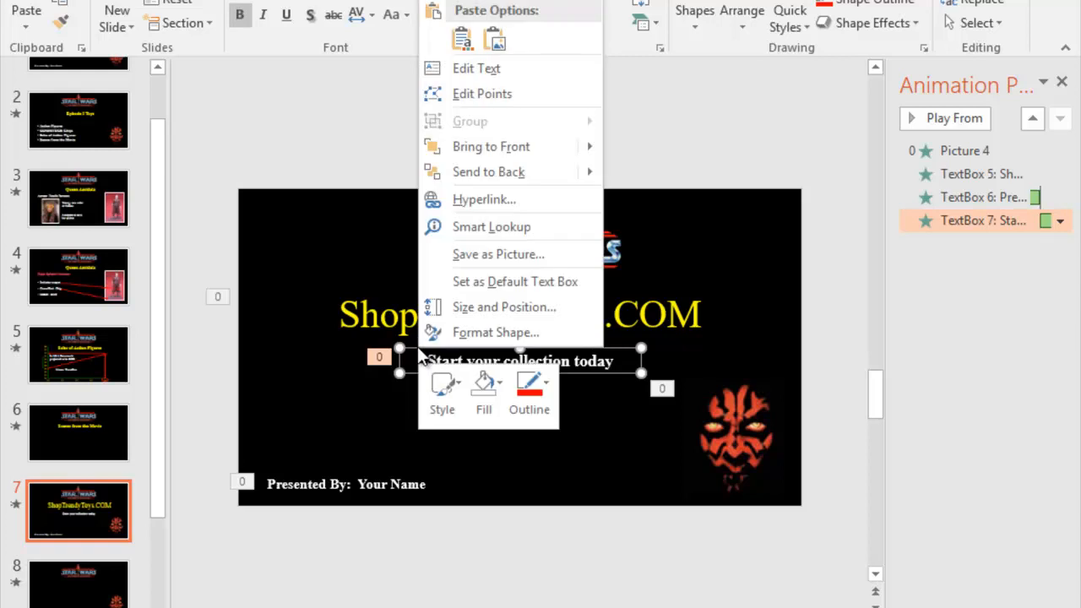
left_click(483, 203)
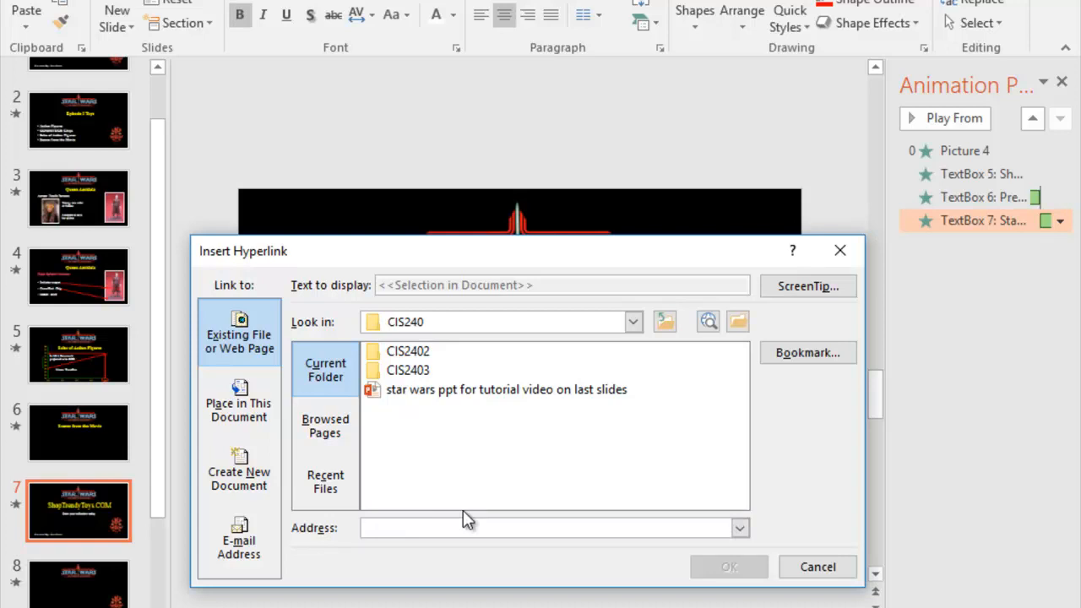
type("www.st")
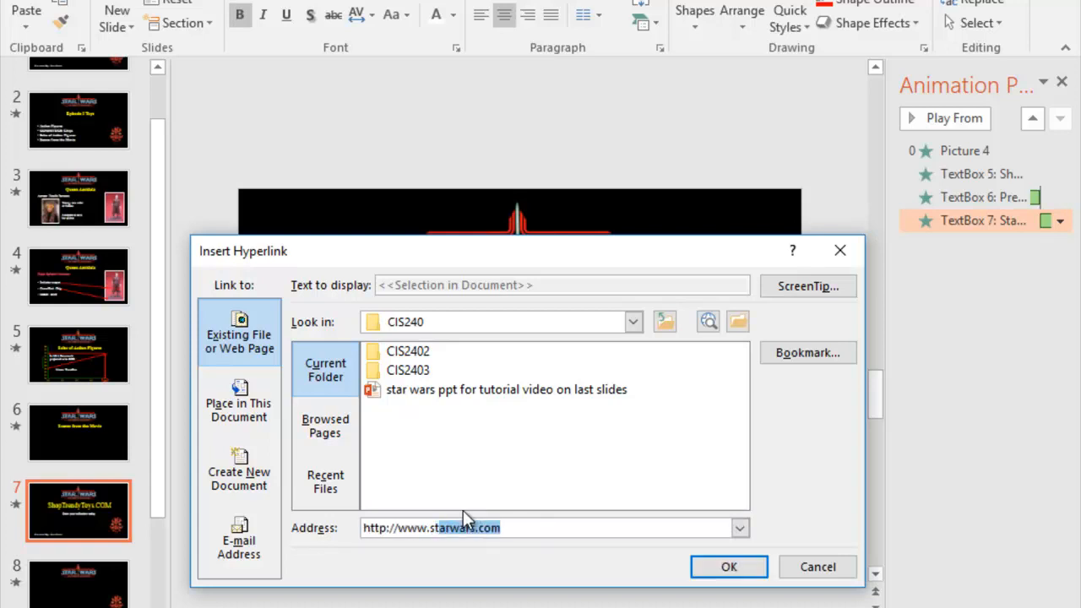
type("arwars.com")
left_click(728, 568)
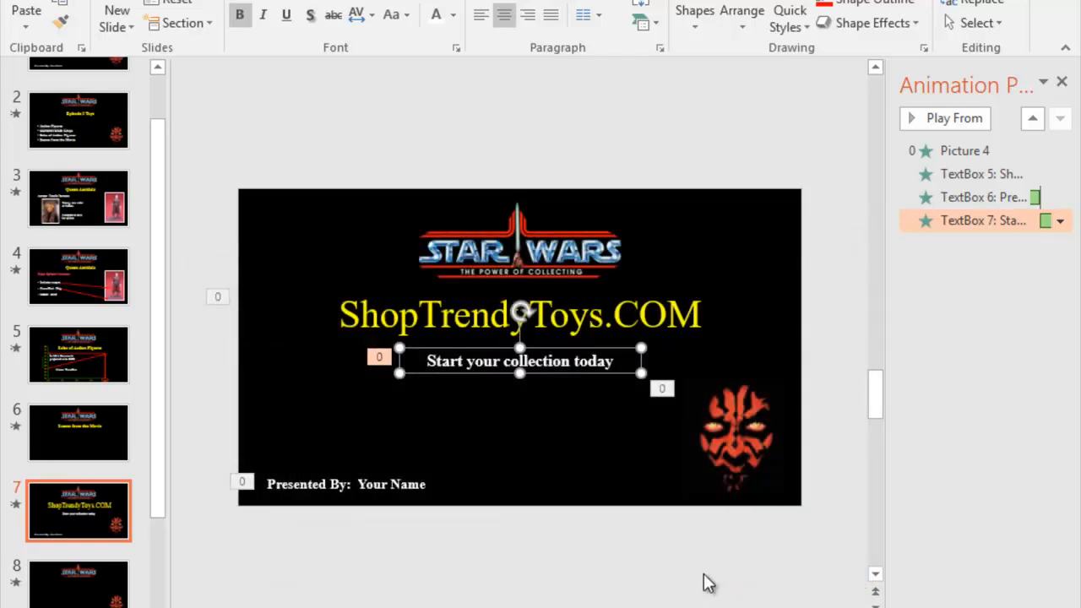
left_click(542, 395)
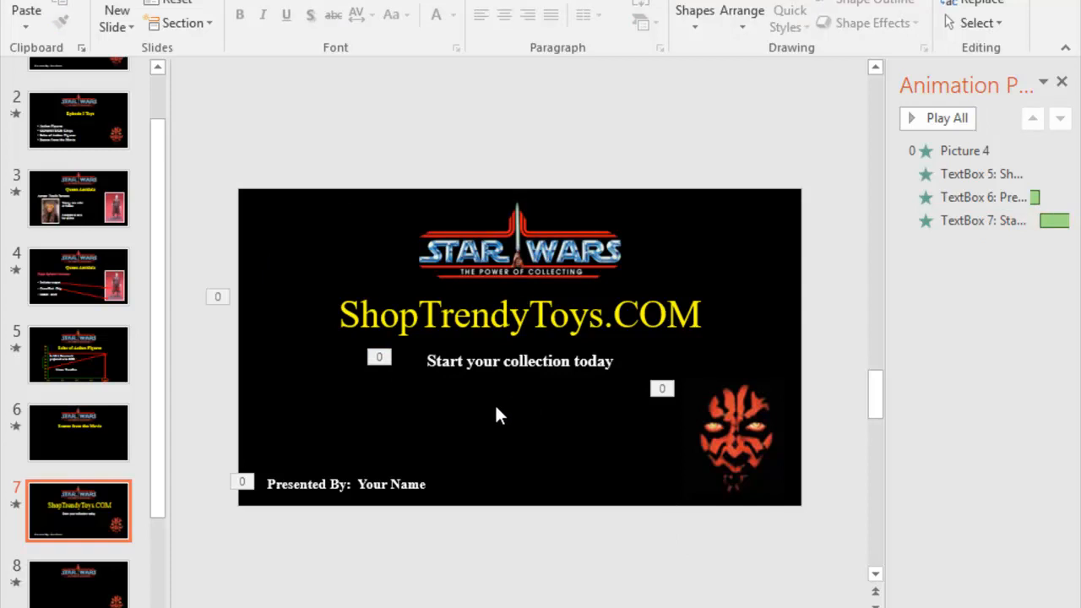
Nudge the ShopTrendyToys.COM title slightly down on slide 7.
left_click(484, 340)
left_click(487, 360)
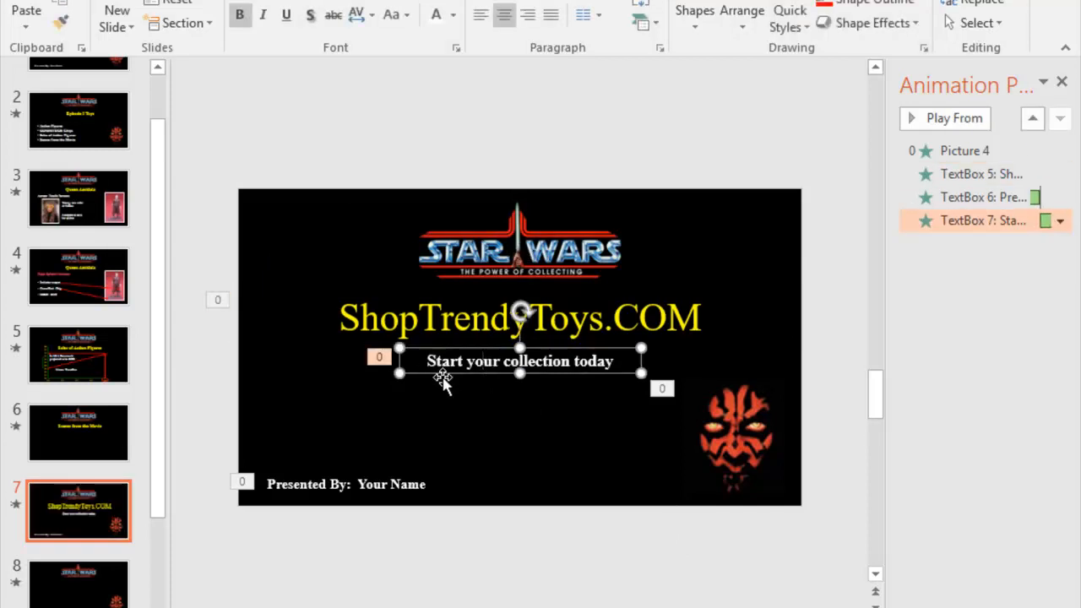
left_click_drag(428, 362, 585, 361)
left_click(547, 414)
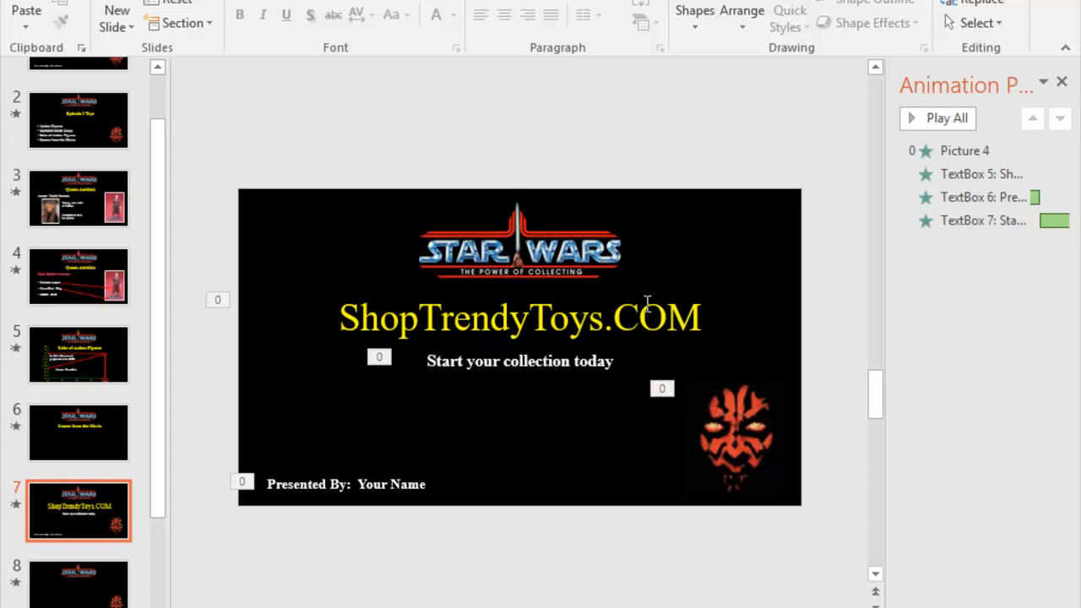
Move the "Start your collection today" animation ahead of the presenter line's animation in the slide 7 order.
left_click(731, 431)
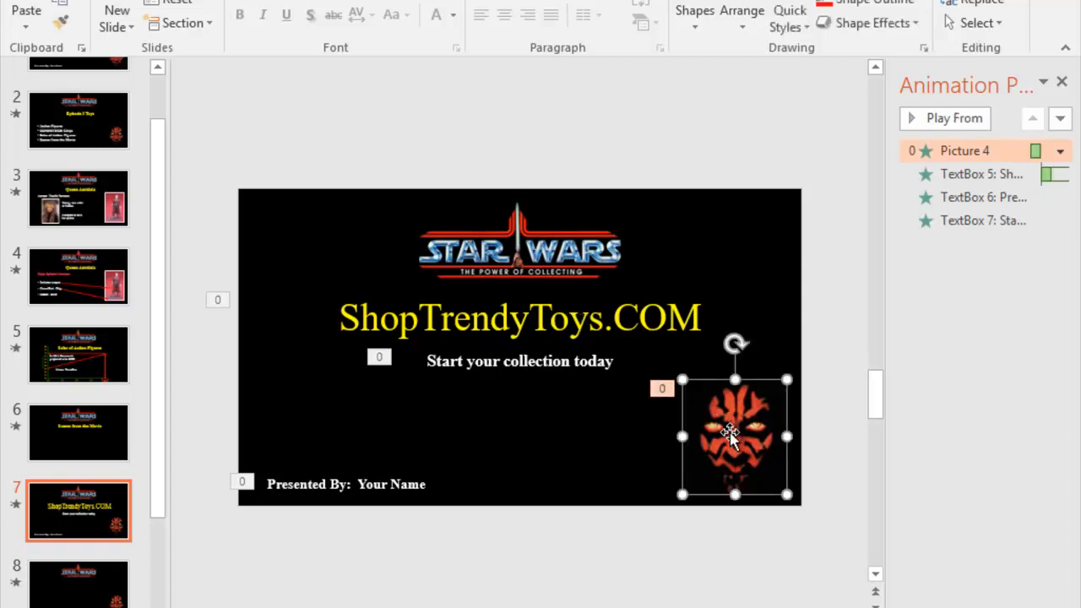
left_click(595, 328)
left_click(585, 363)
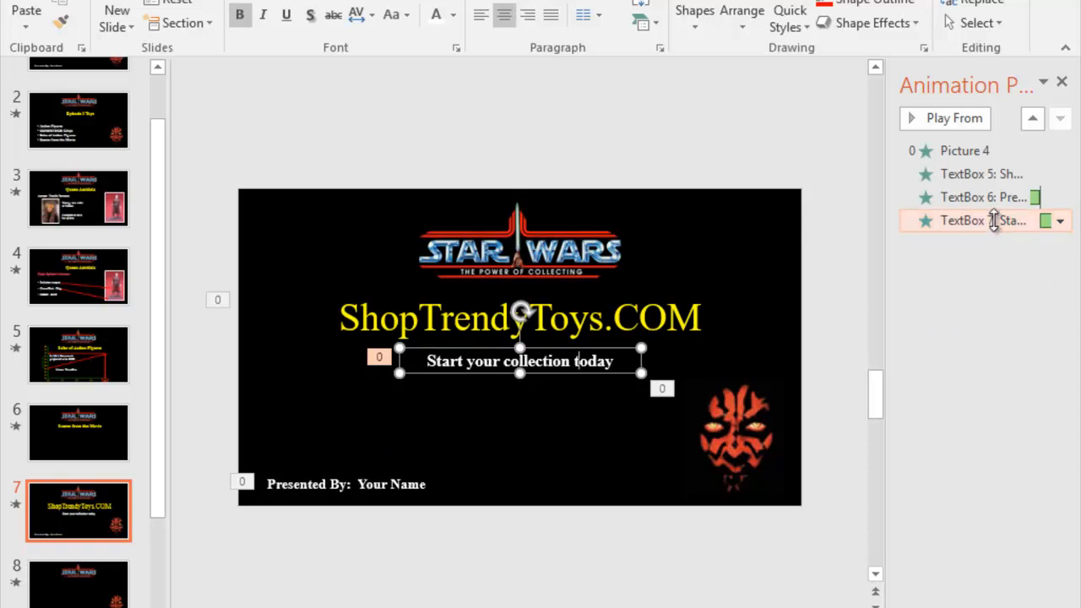
left_click_drag(995, 222, 989, 189)
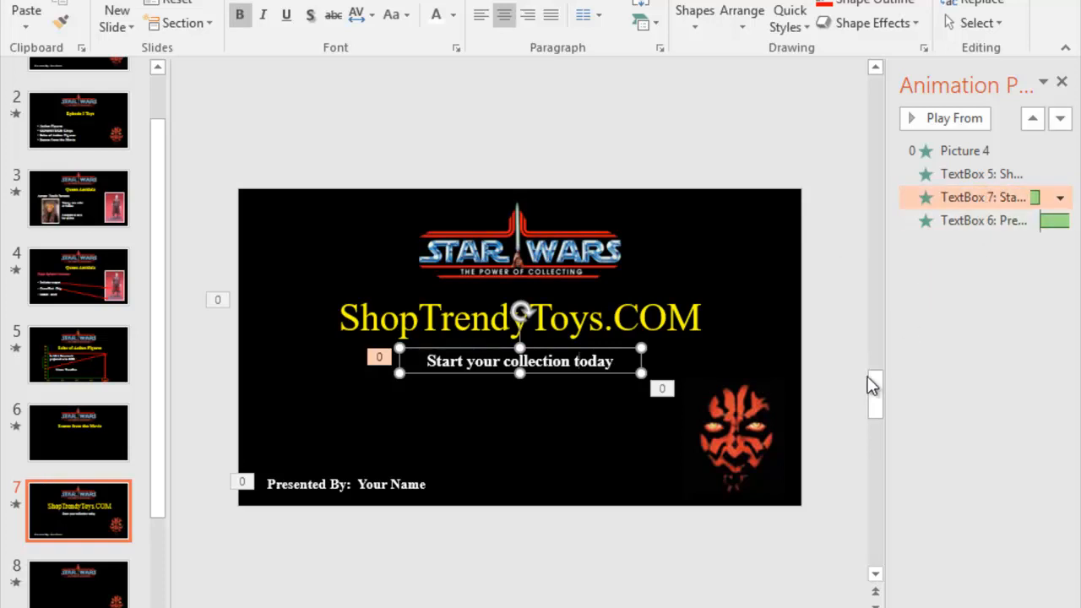
Check the animation order of the face picture, title, "Start your collection today" text and presenter line.
left_click(616, 318)
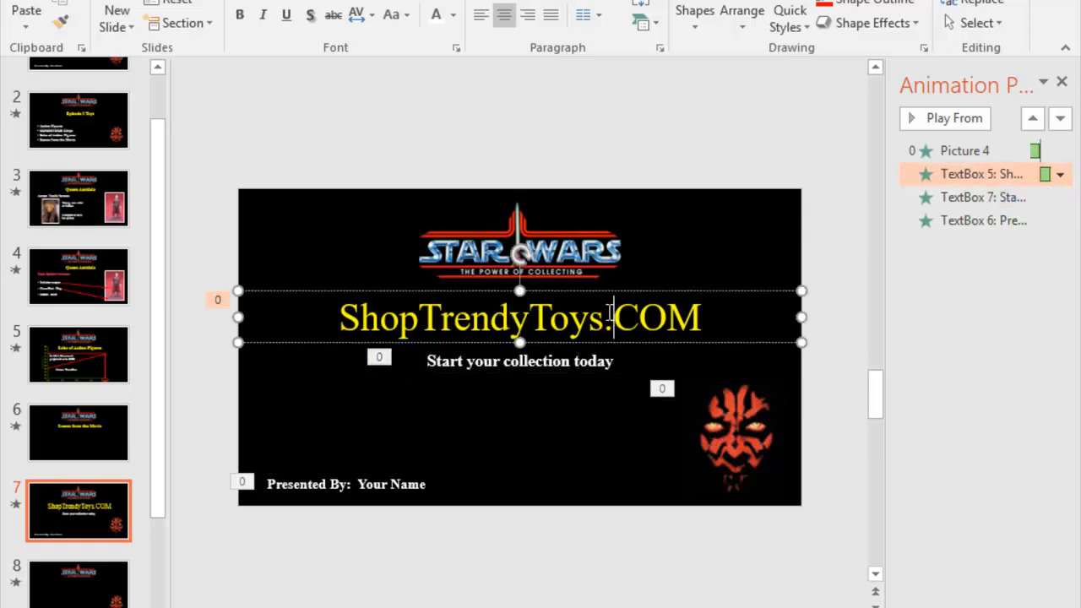
left_click(735, 426)
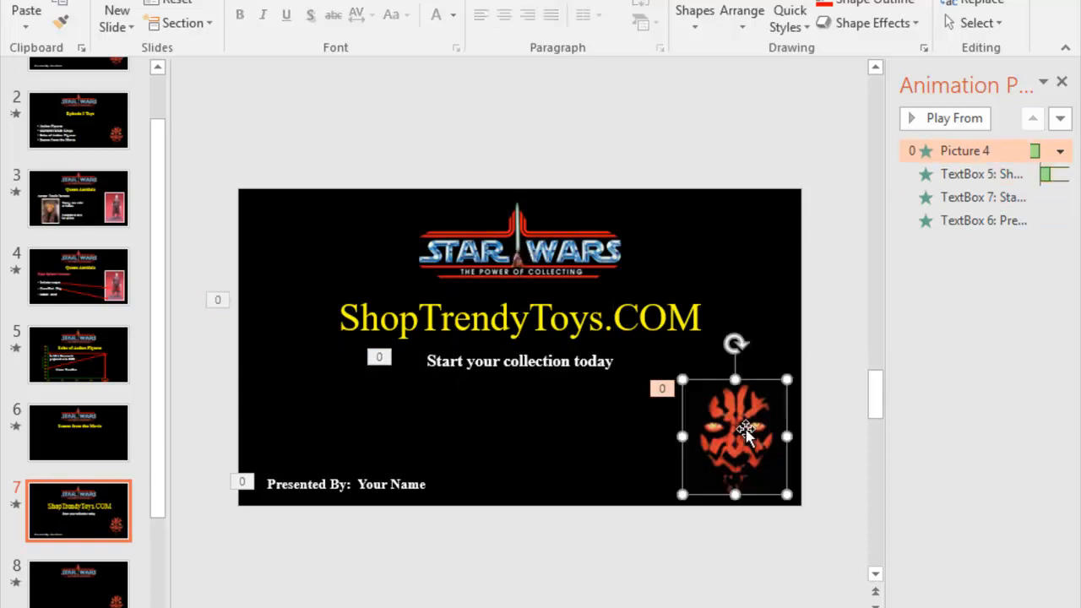
left_click(640, 319)
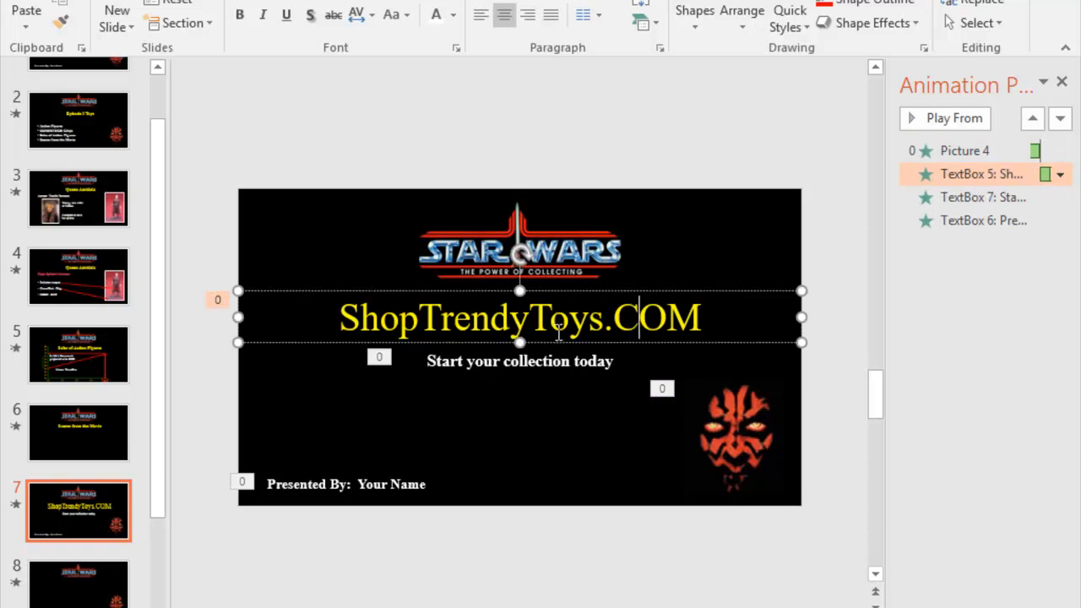
left_click(554, 361)
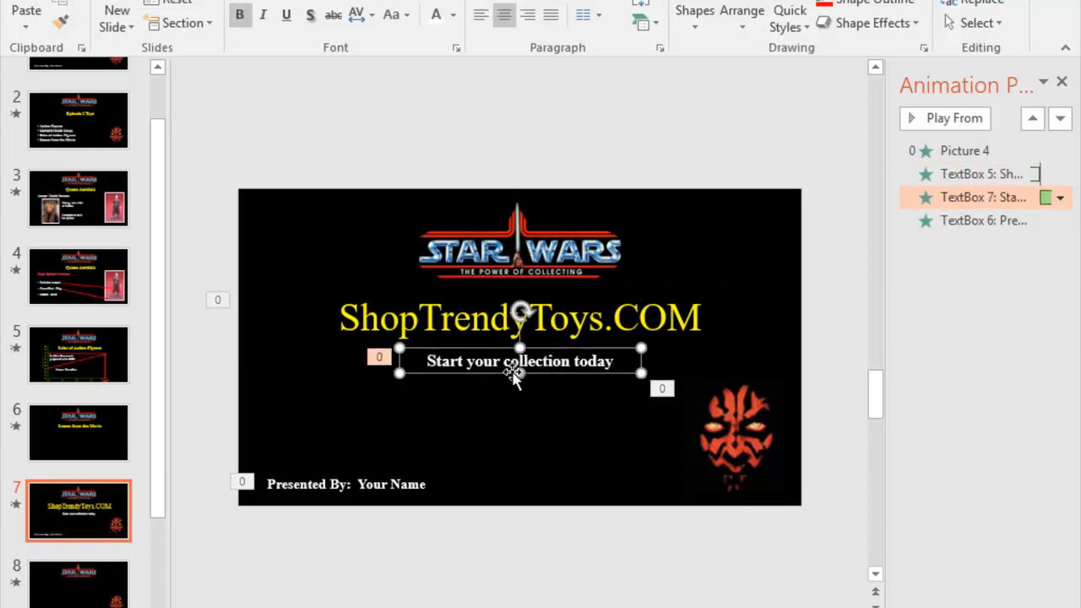
left_click(370, 489)
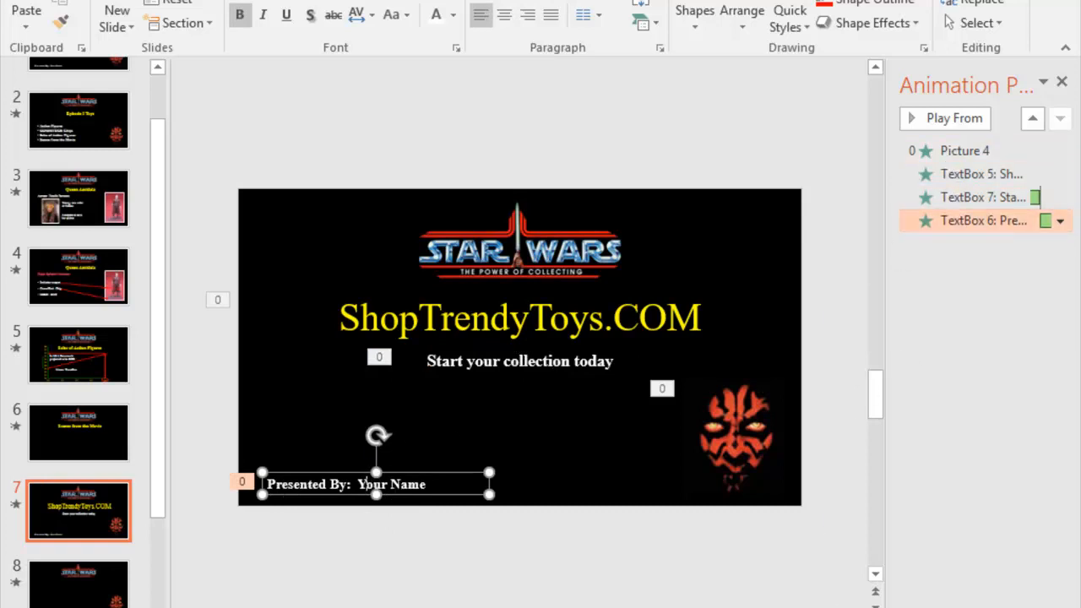
Run the slide show from slide 7 and follow the "Start your collection today" link in Google Chrome.
key("shift+F5")
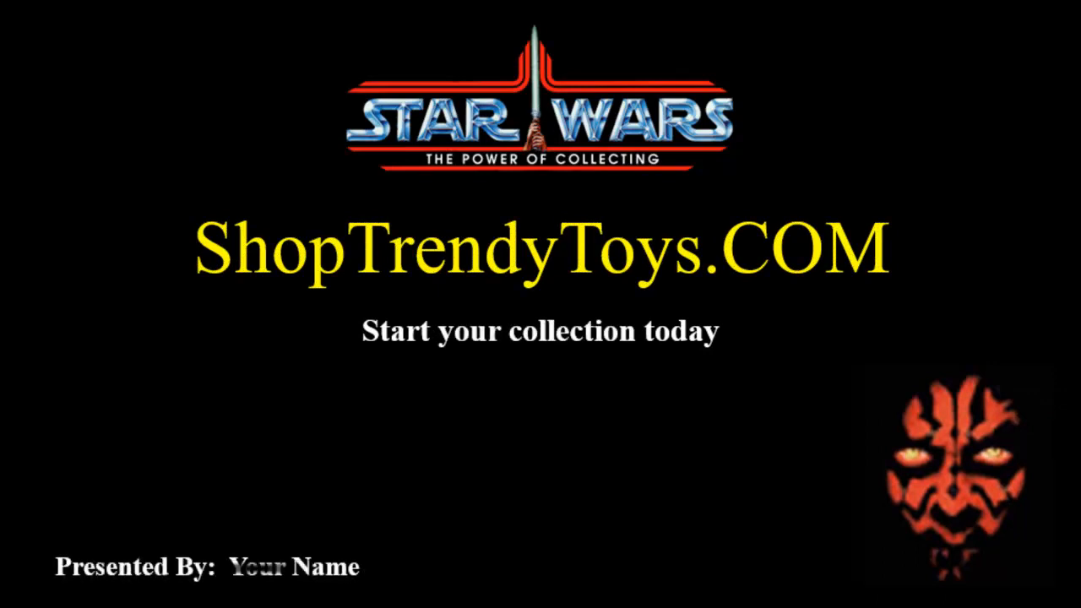
left_click(451, 326)
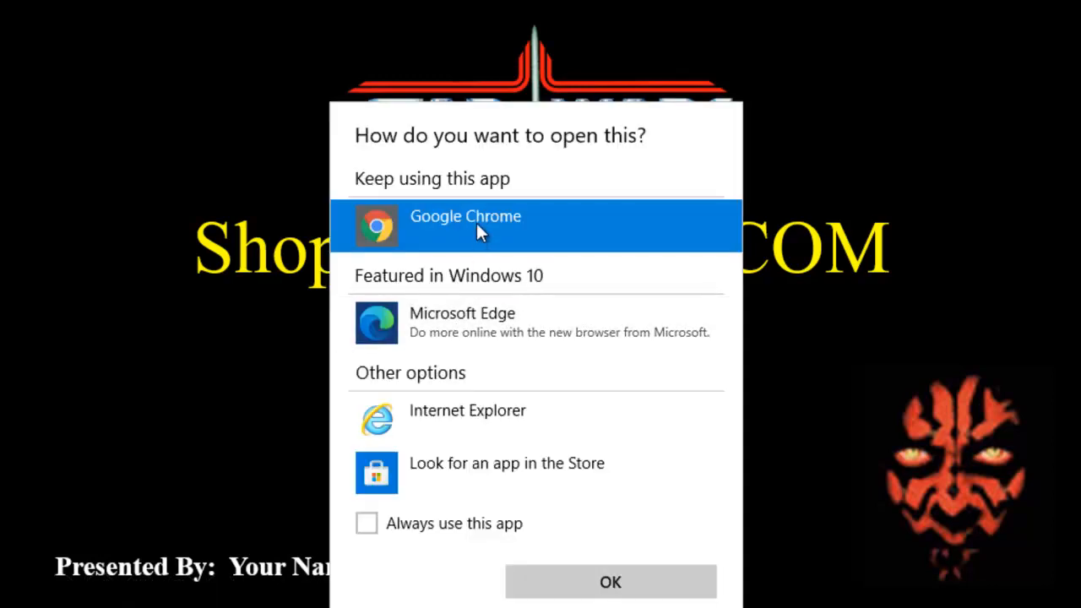
left_click(604, 583)
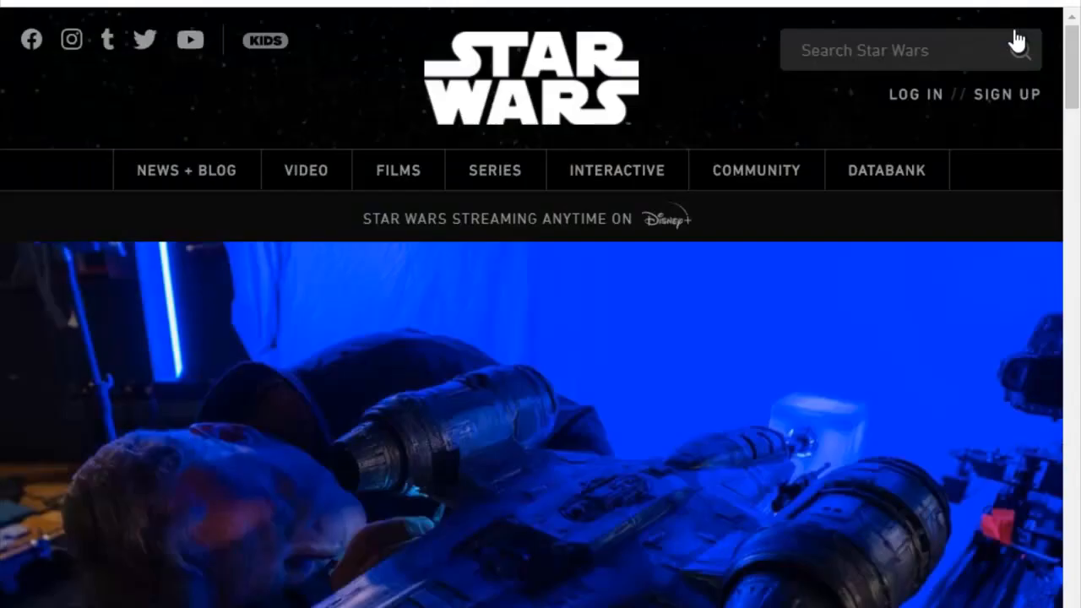
Examine the Star Wars home page that the slide's hyperlink leads to.
scroll(909, 507, "down", 5)
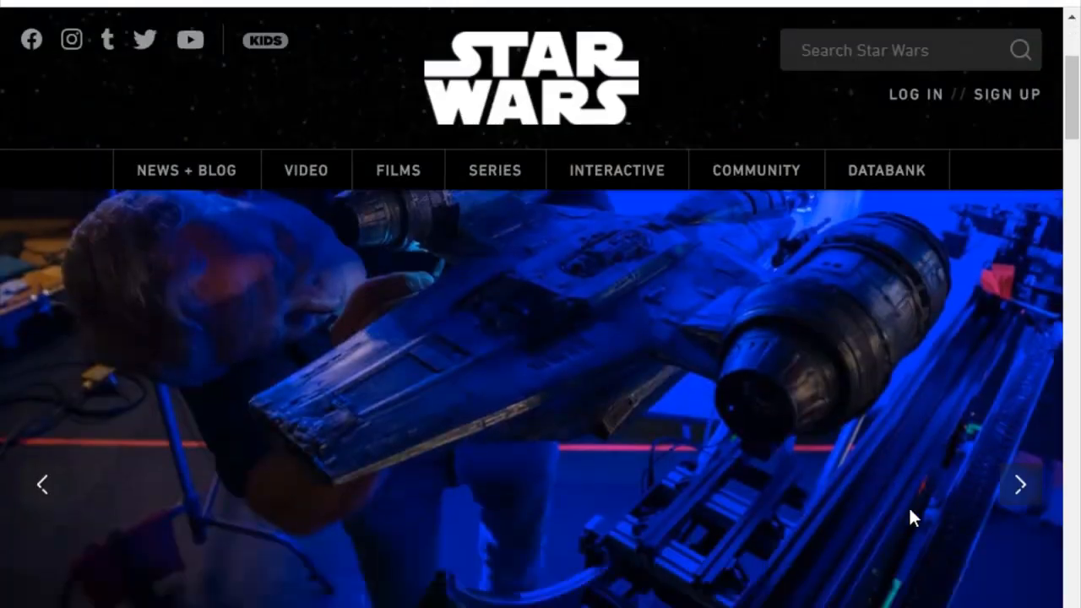
scroll(908, 510, "down", 2)
scroll(907, 509, "up", 3)
scroll(907, 510, "down", 4)
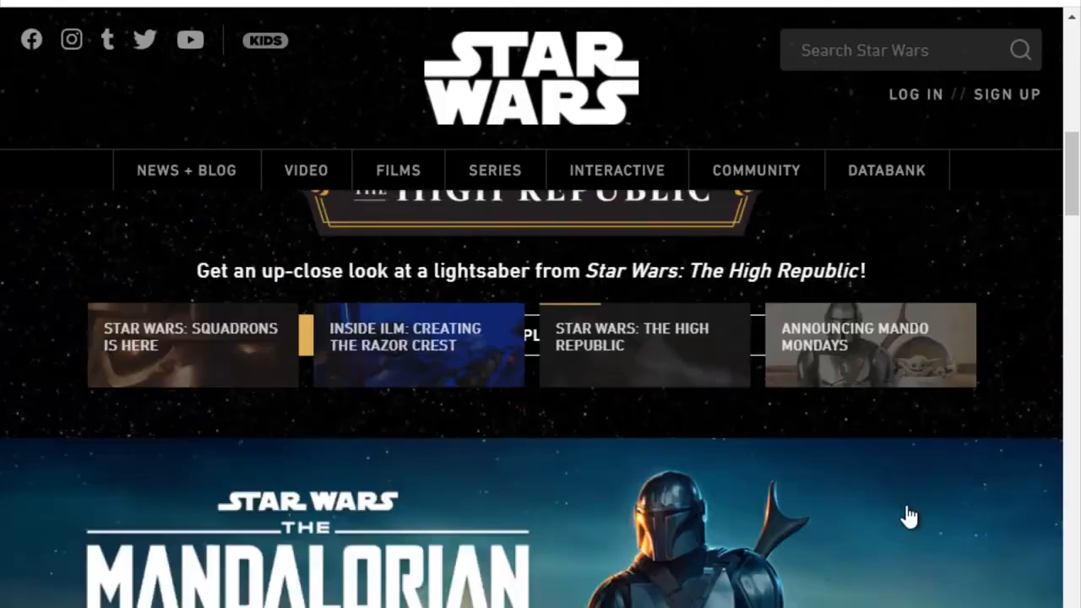
scroll(906, 509, "down", 3)
scroll(899, 500, "up", 7)
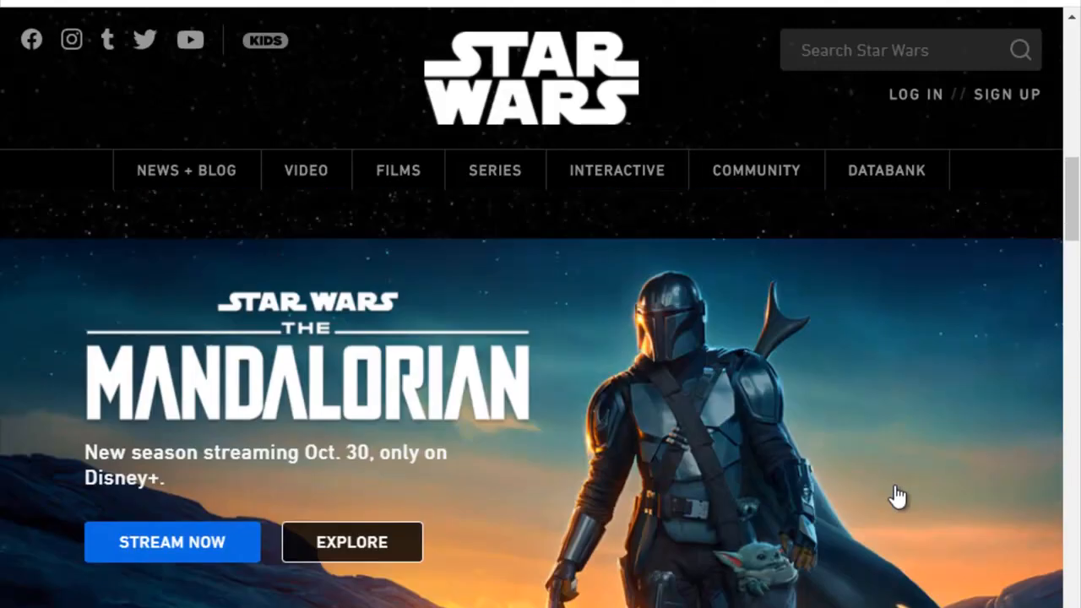
scroll(893, 490, "up", 3)
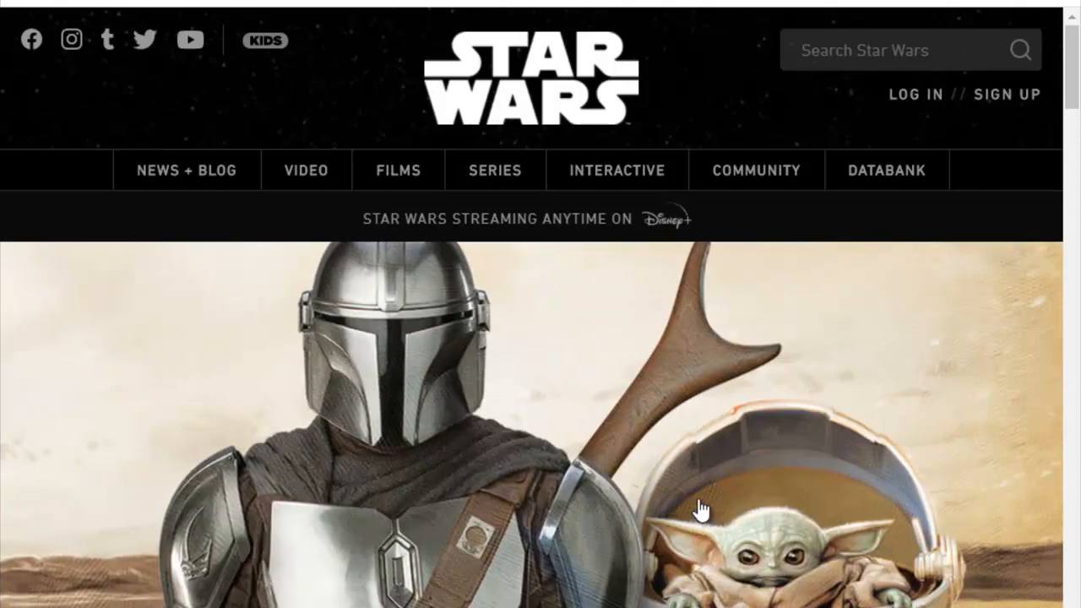
scroll(702, 510, "down", 3)
scroll(698, 503, "up", 3)
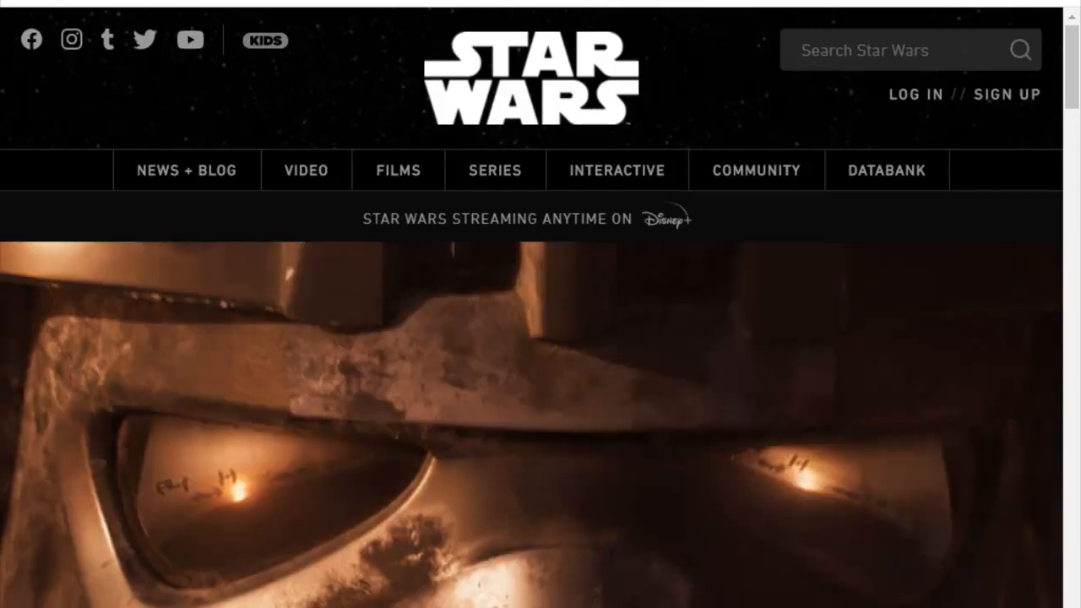
Switch back to the PowerPoint slide show and end it.
mouse_move(623, 607)
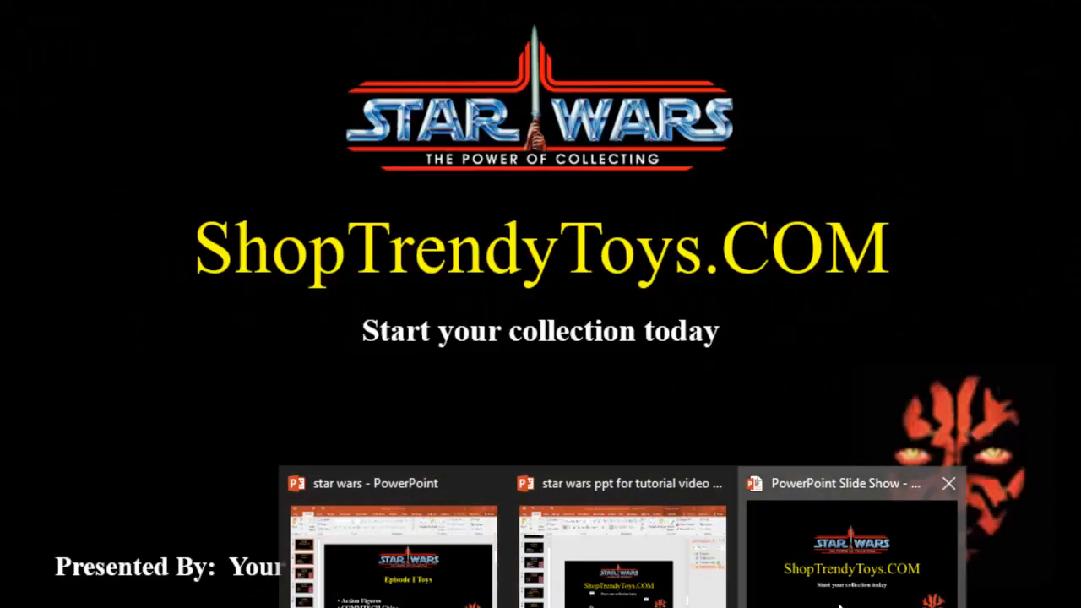
left_click(851, 549)
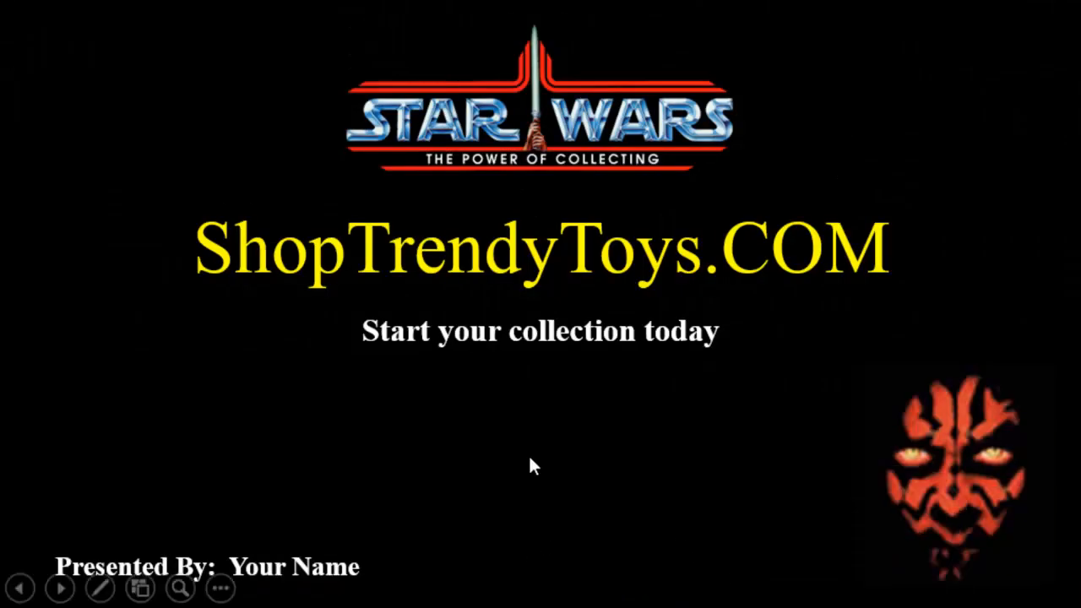
key("alt+Tab")
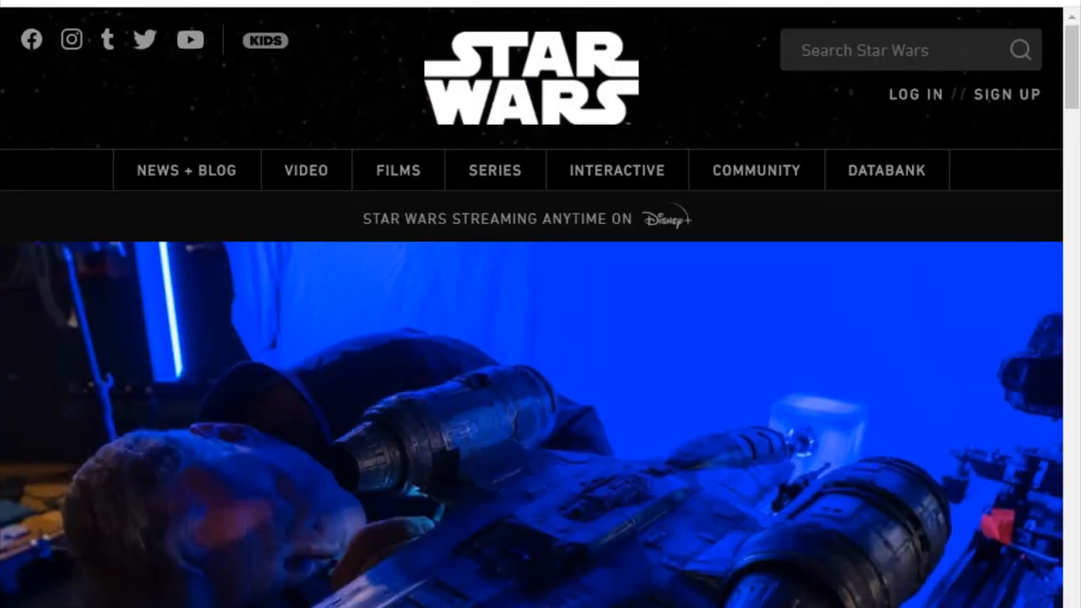
Review the slide thumbnails of the "star wars" presentation in PowerPoint and return to "star wars ppt for tutorial video on last slides".
mouse_move(624, 607)
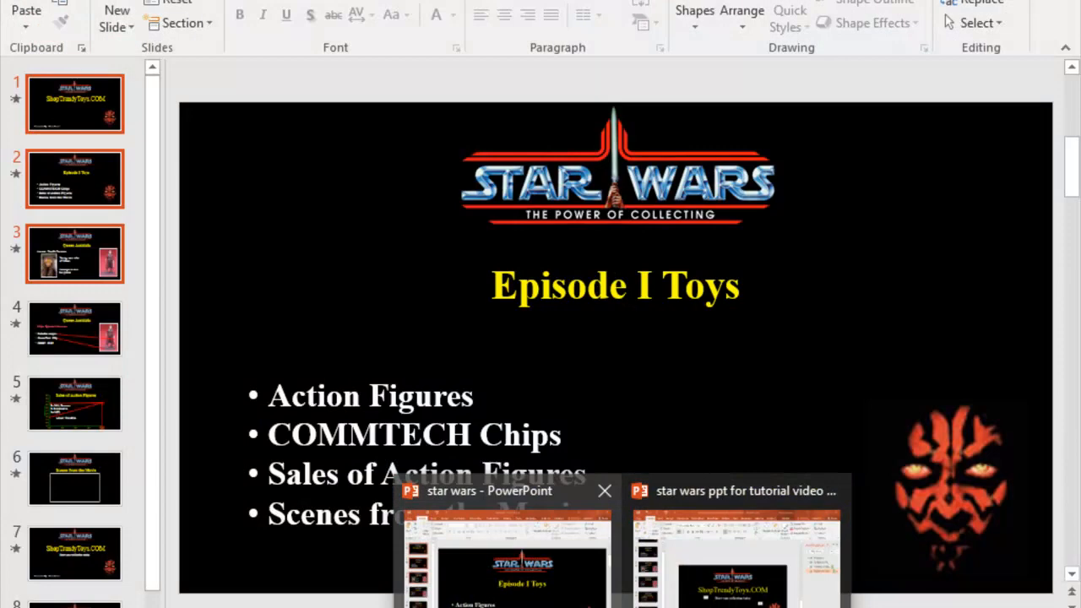
left_click(503, 558)
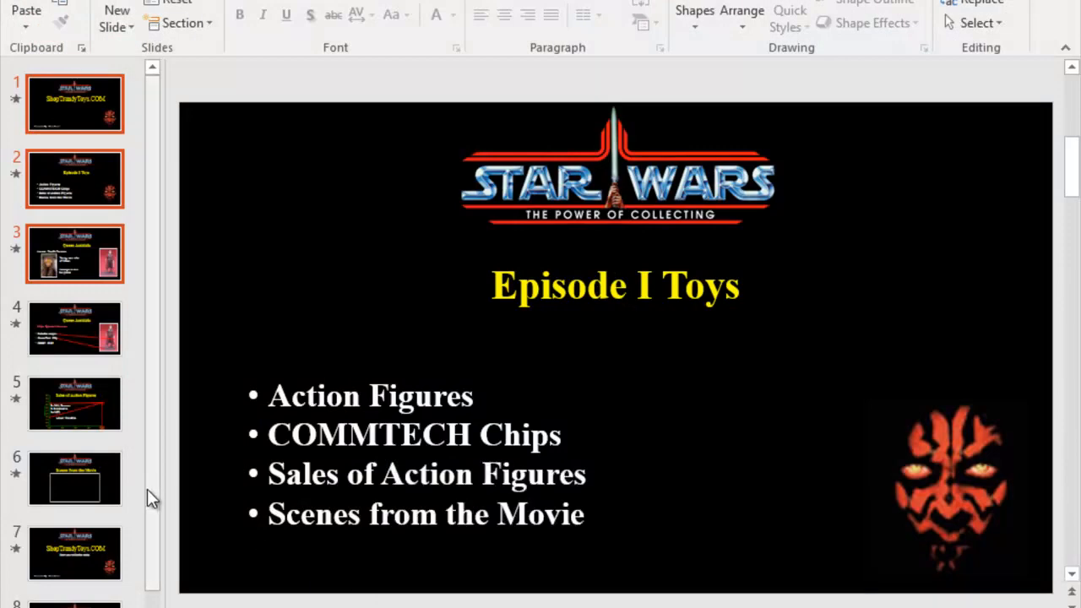
scroll(149, 499, "down", 2)
mouse_move(623, 607)
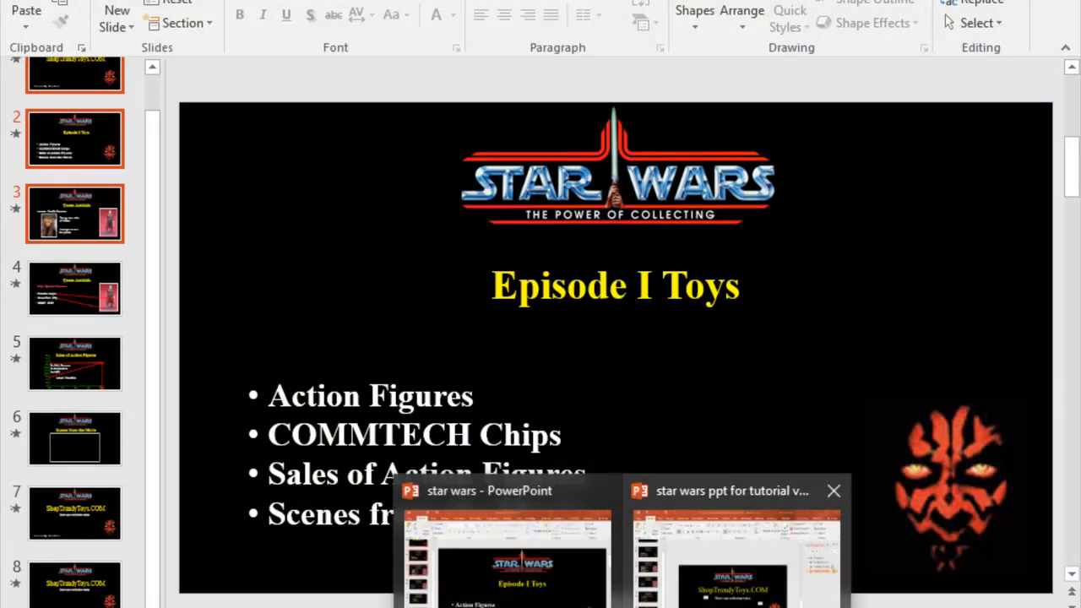
left_click(724, 541)
left_click(554, 473)
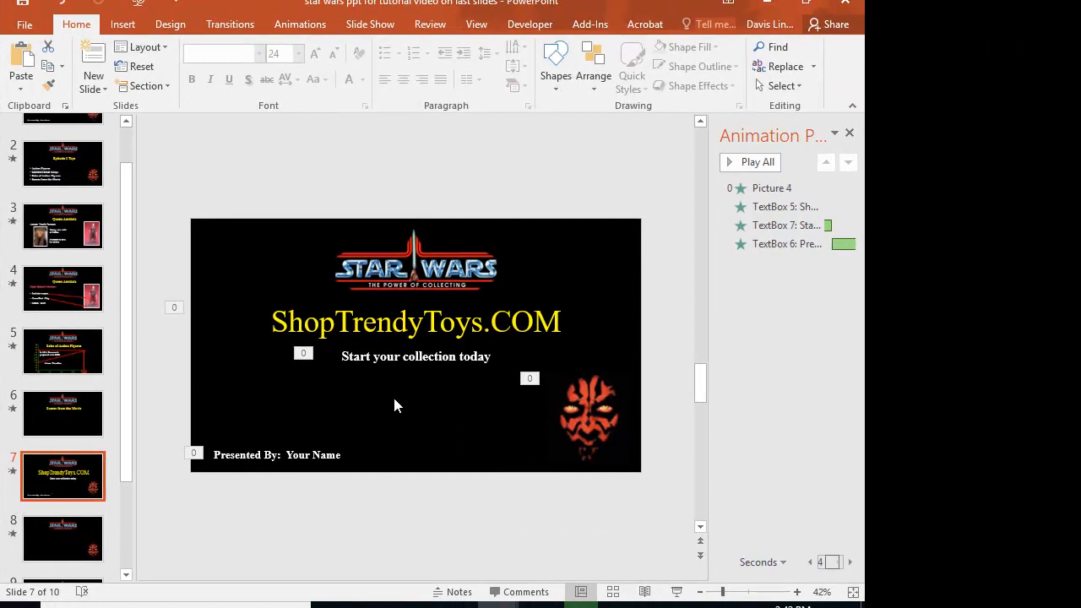
Copy slide 7 and paste the copy directly after it as slide 8.
right_click(52, 488)
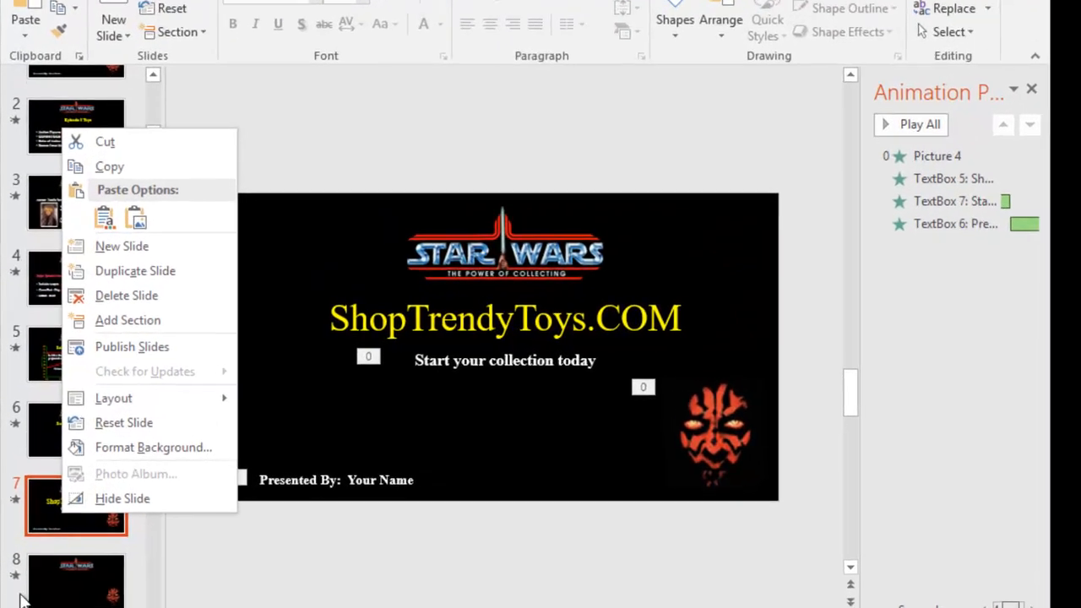
left_click(117, 200)
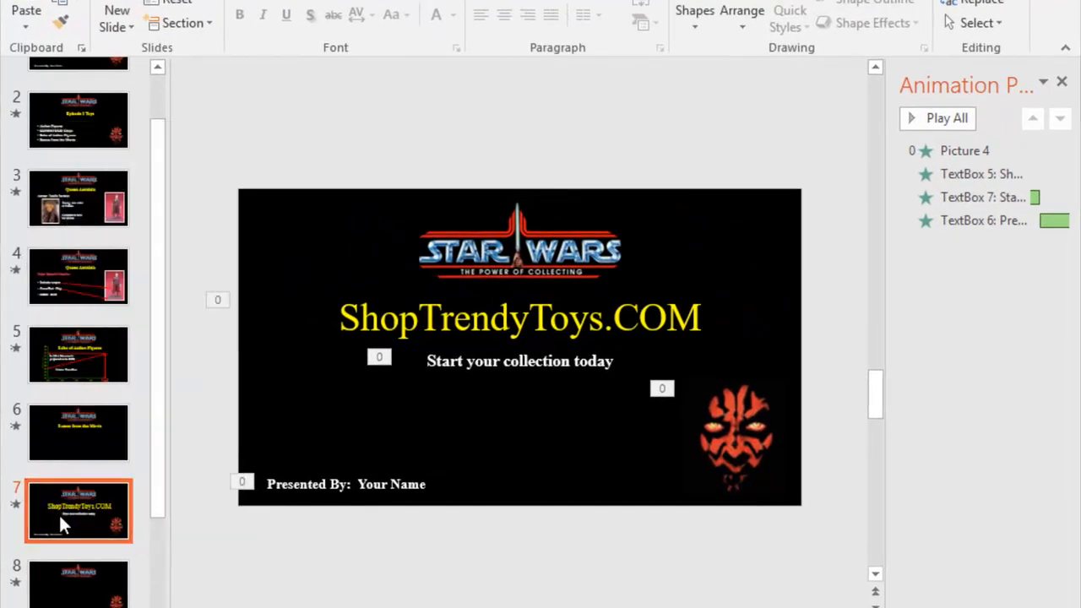
left_click_drag(58, 513, 63, 553)
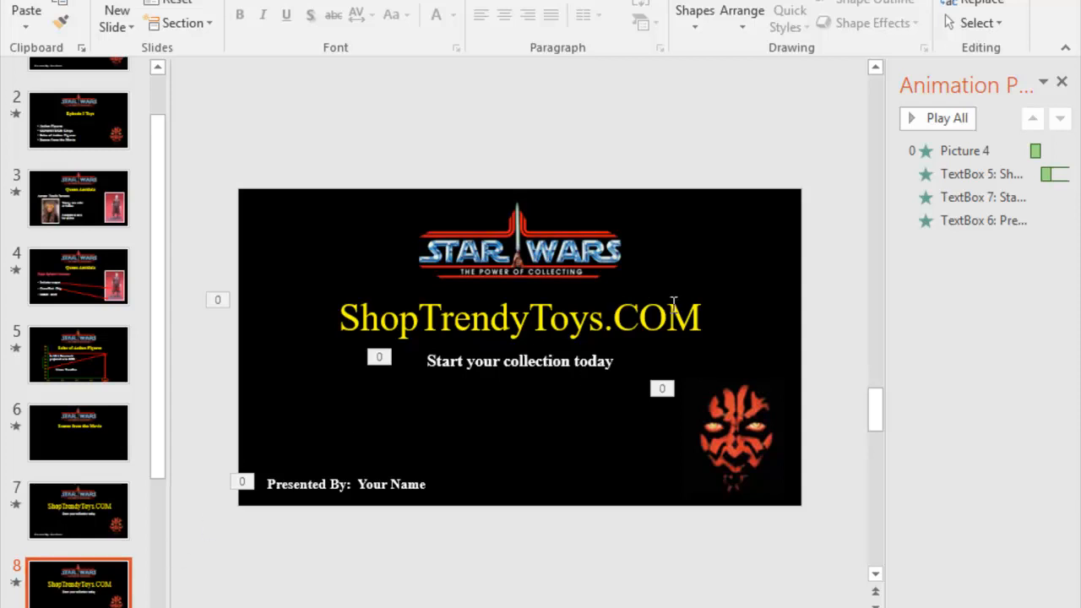
Remove all four animations from slide 8: Picture 4 and text boxes 5, 7 and 6.
left_click(957, 150)
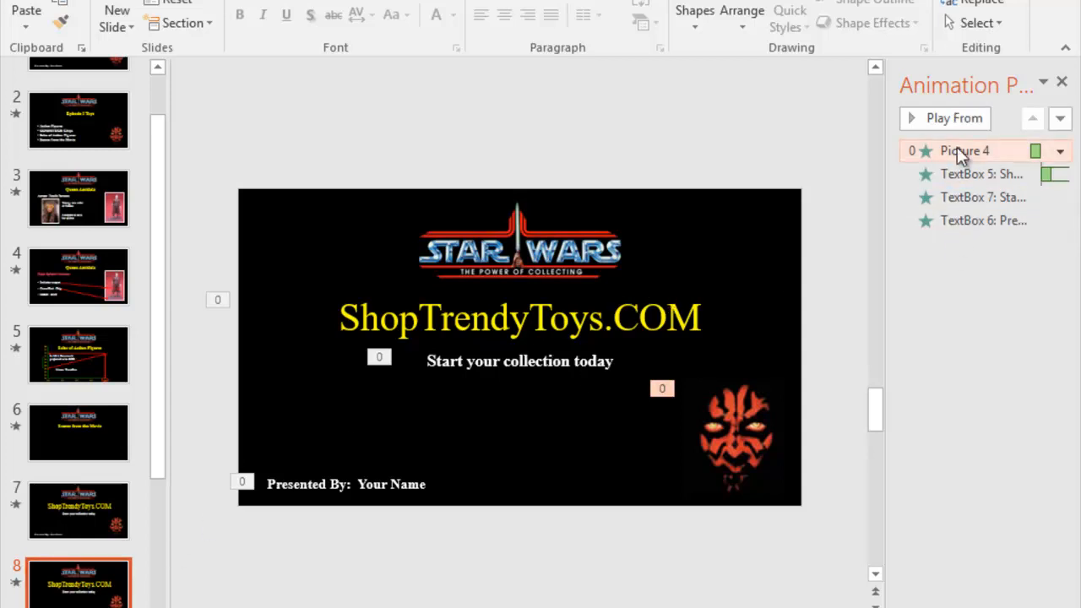
left_click(1061, 150)
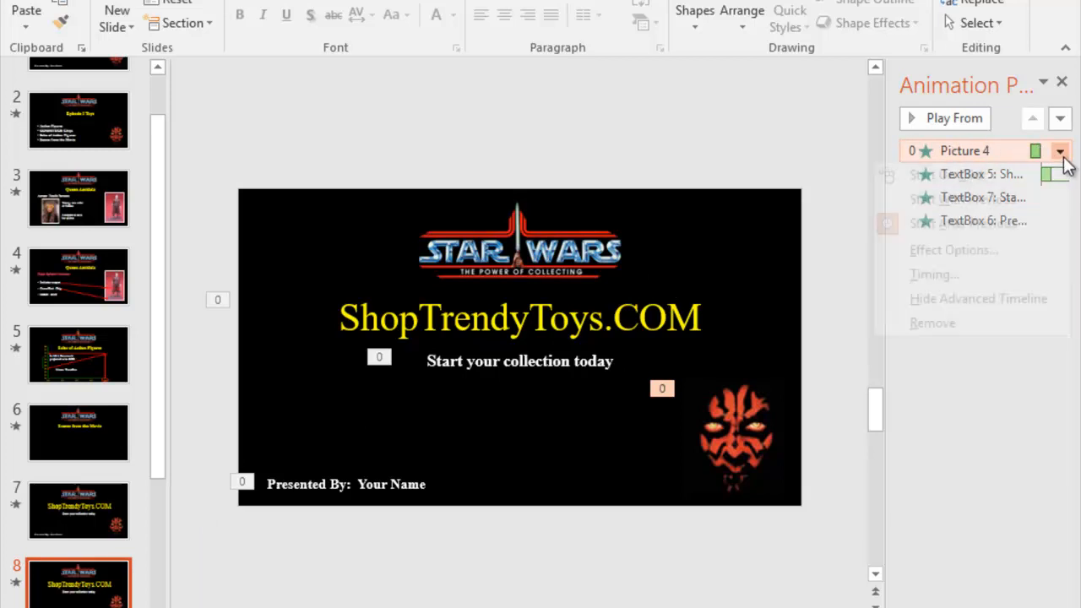
left_click(958, 323)
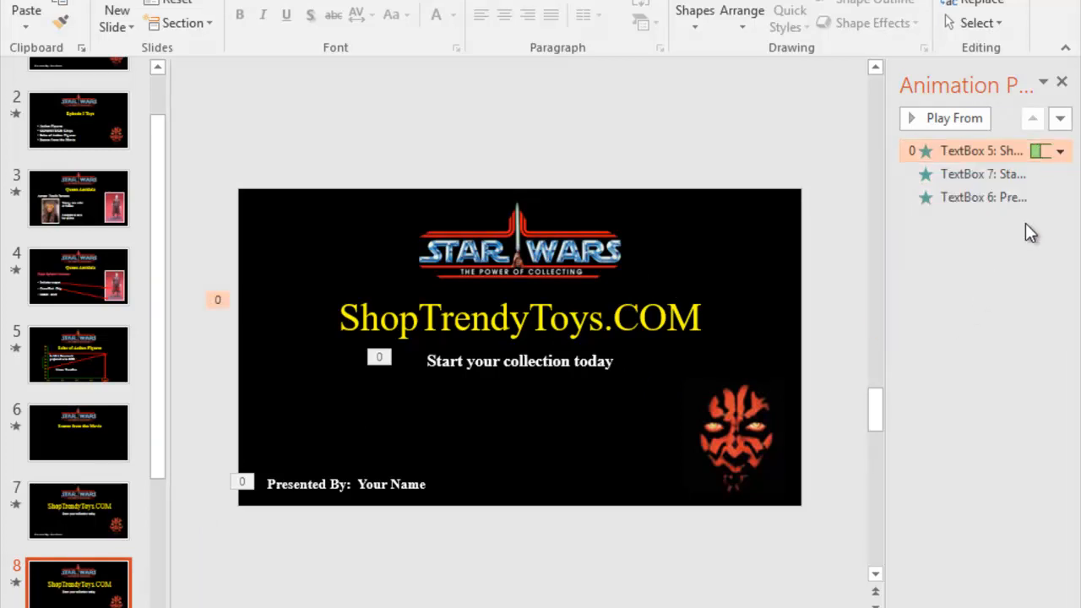
left_click(1061, 152)
left_click(974, 321)
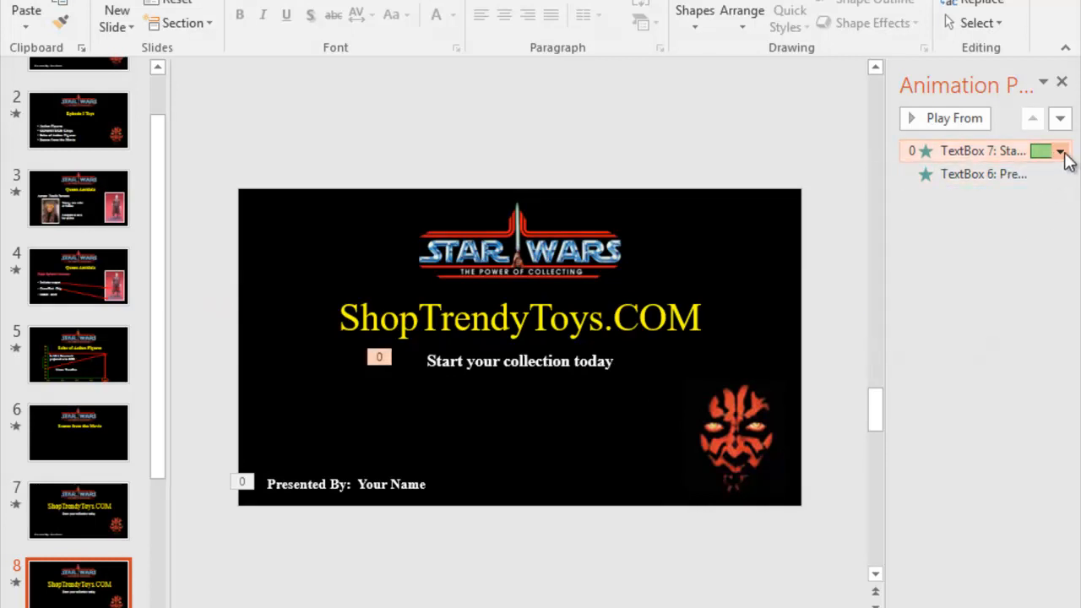
left_click(1060, 150)
left_click(972, 323)
left_click(1060, 150)
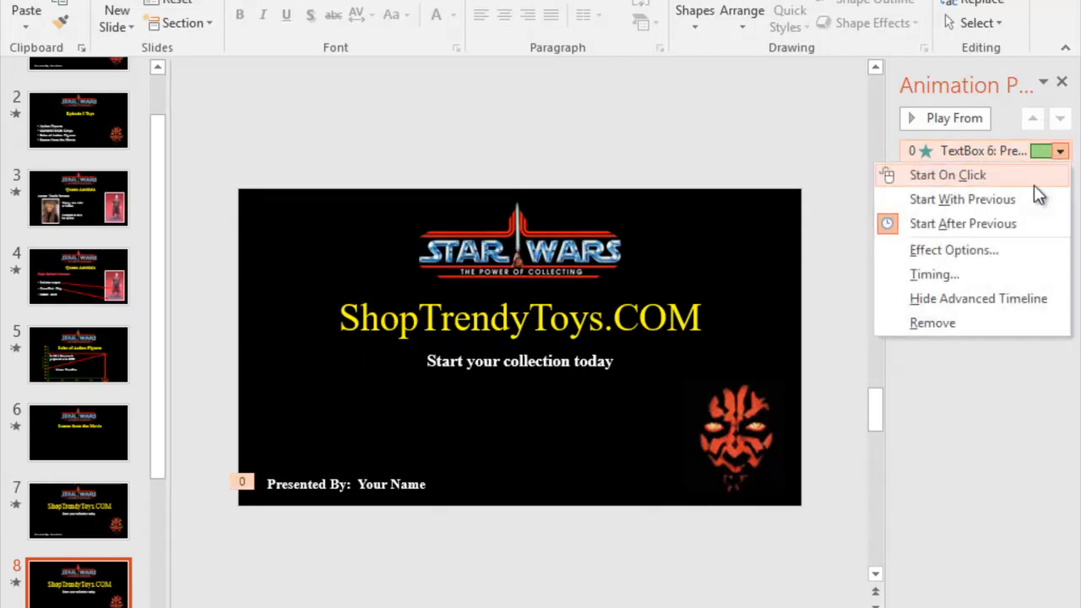
left_click(954, 325)
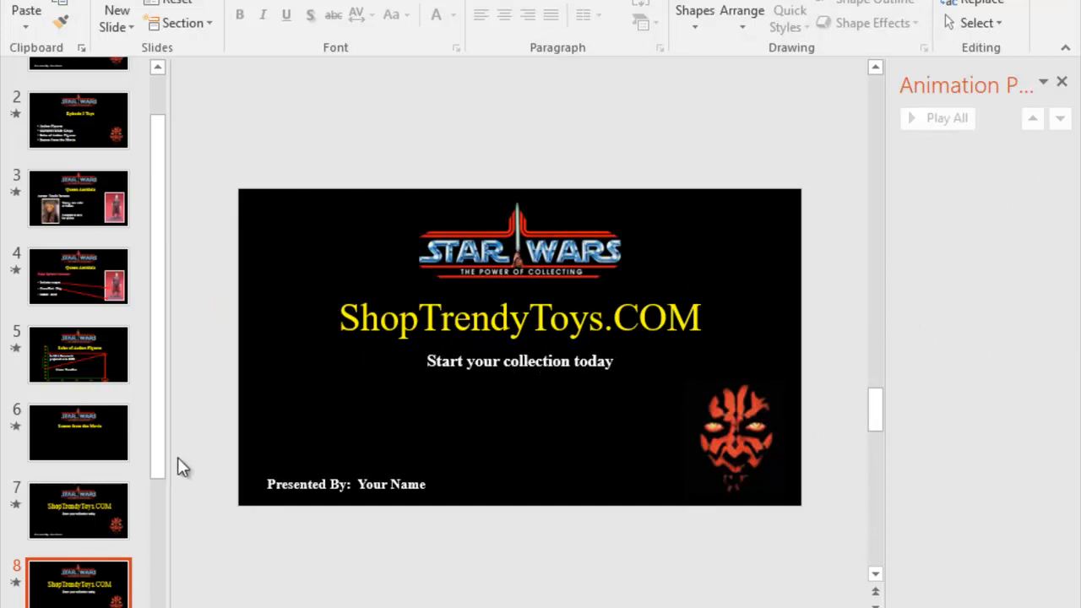
Delete the unused slides after slide 8 that hold only the Star Wars logo and the red face picture.
left_click_drag(155, 469, 161, 606)
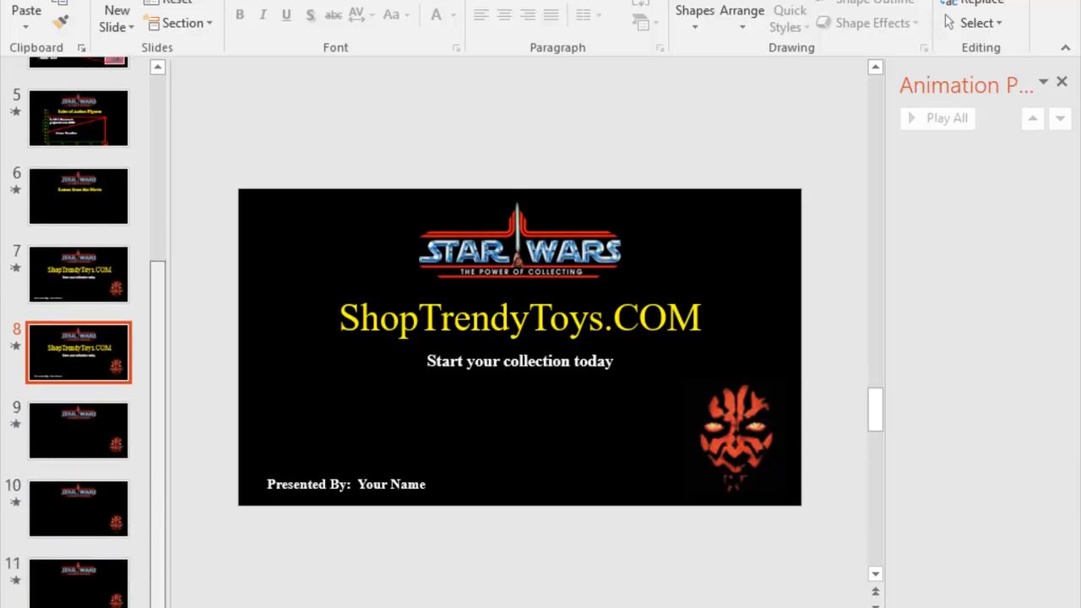
left_click(44, 435)
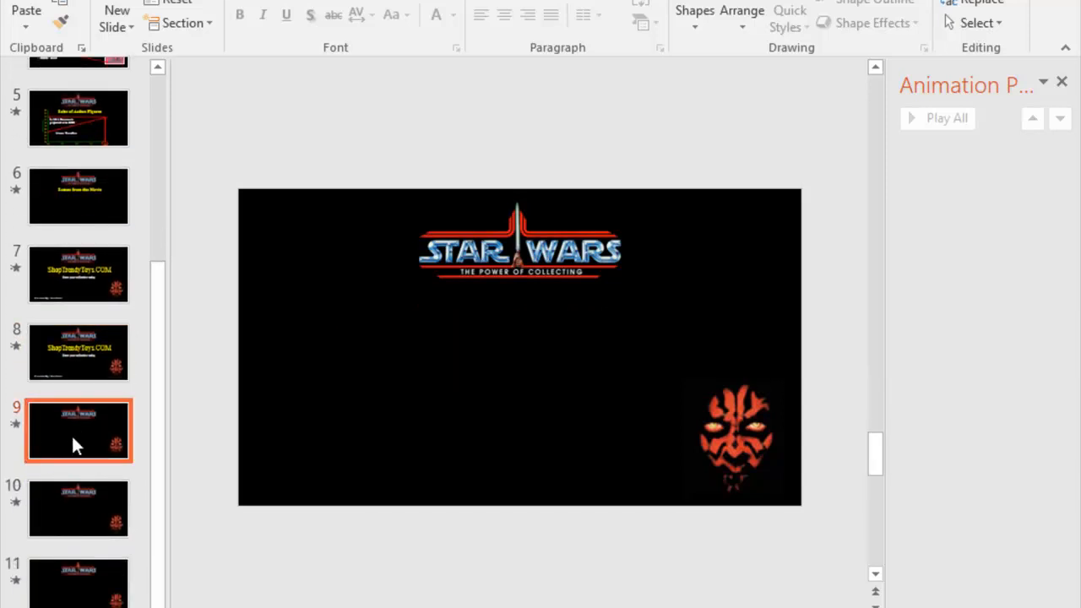
key("Delete")
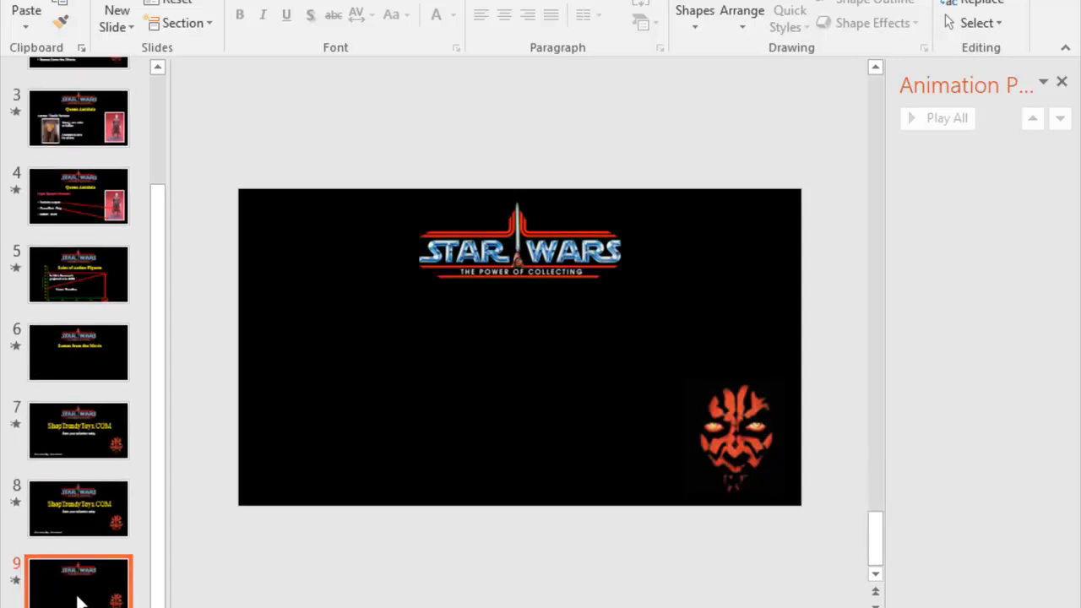
key("Delete")
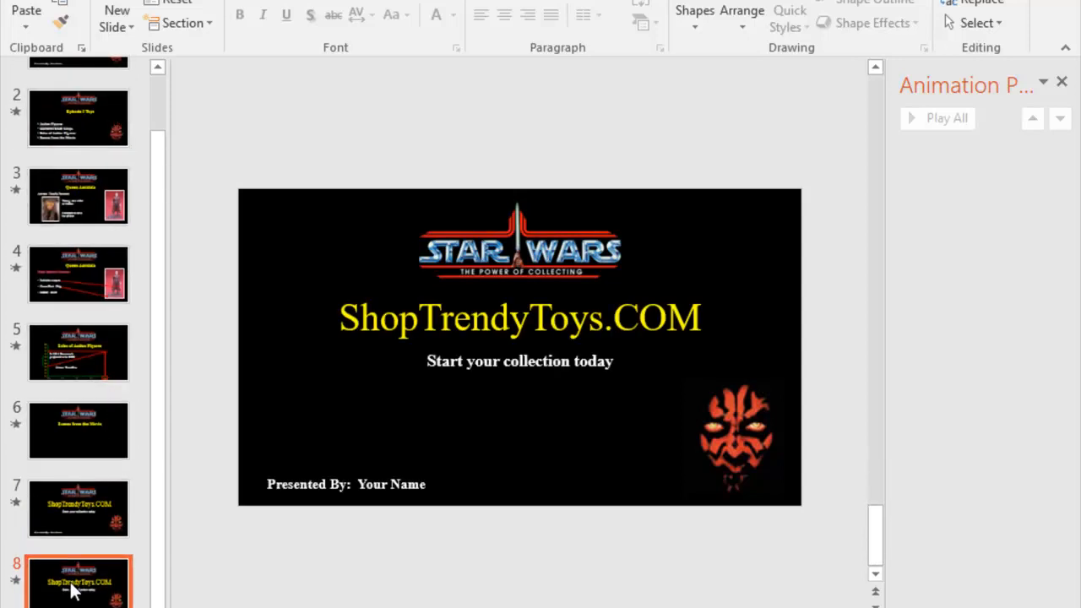
Play the slide show from slide 7 through slide 8 to check the closing slides, and end the show.
left_click(100, 519)
key("shift+F5")
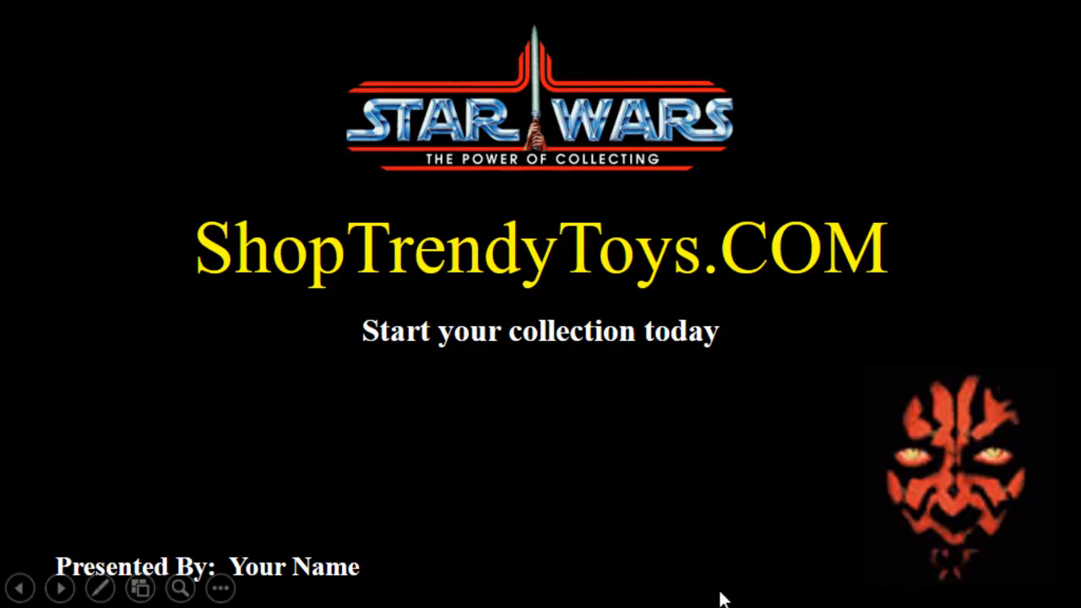
key("Escape")
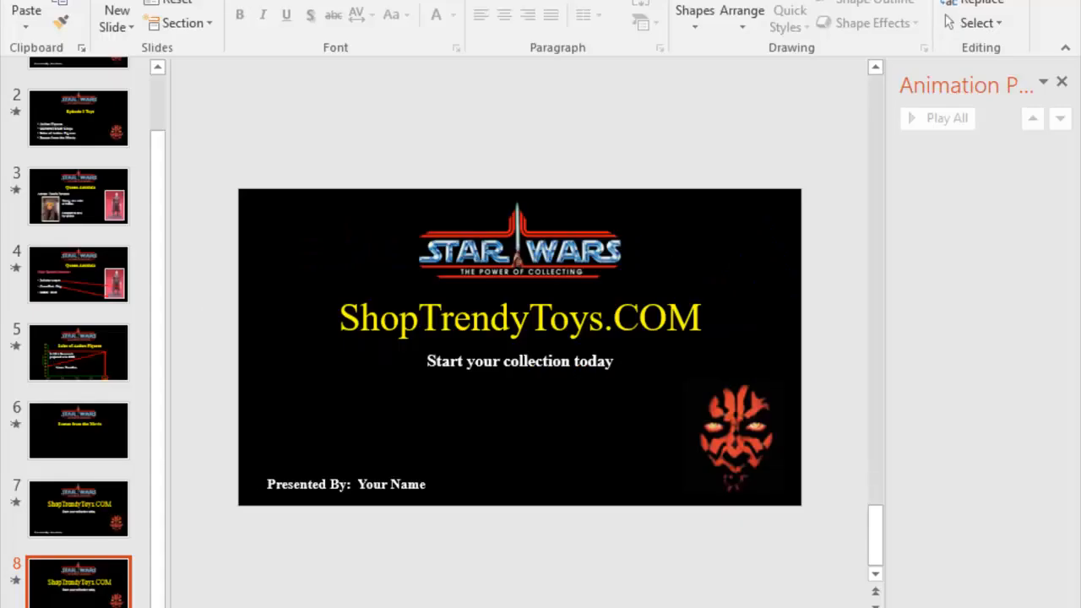